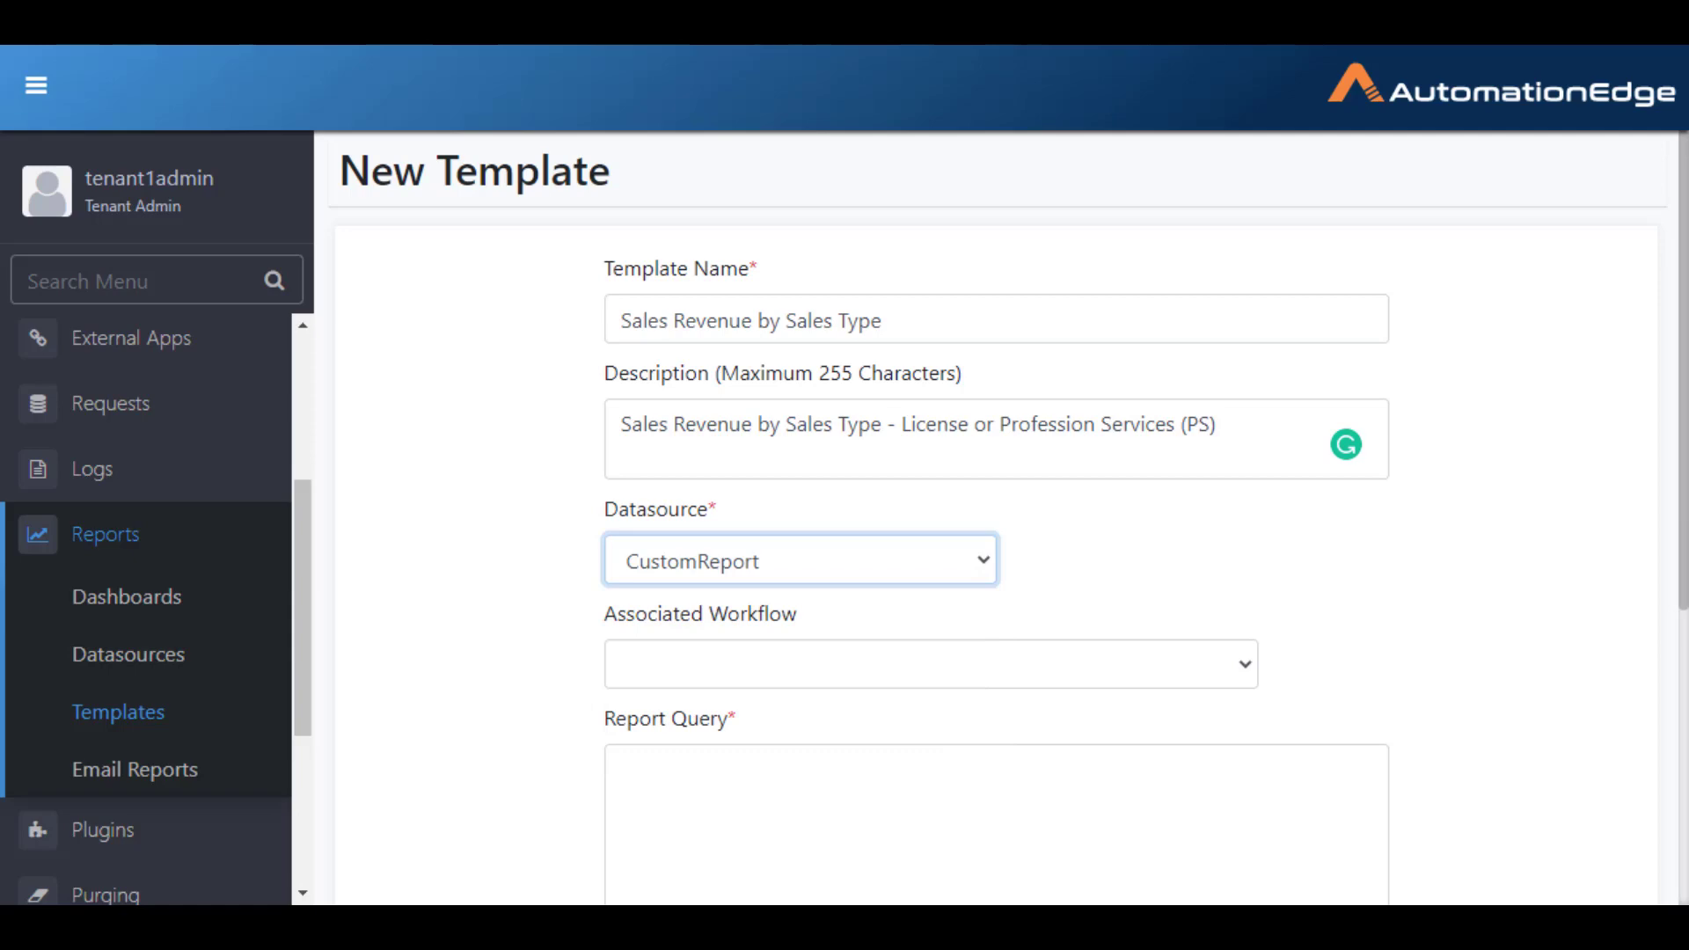
Step: Paste the prepared JSON definition, with the sr.salestype column labelled Sales Type, into the template's report query
{"action": "scroll", "coordinate": [996, 563], "scroll_direction": "down", "scroll_amount": 3}
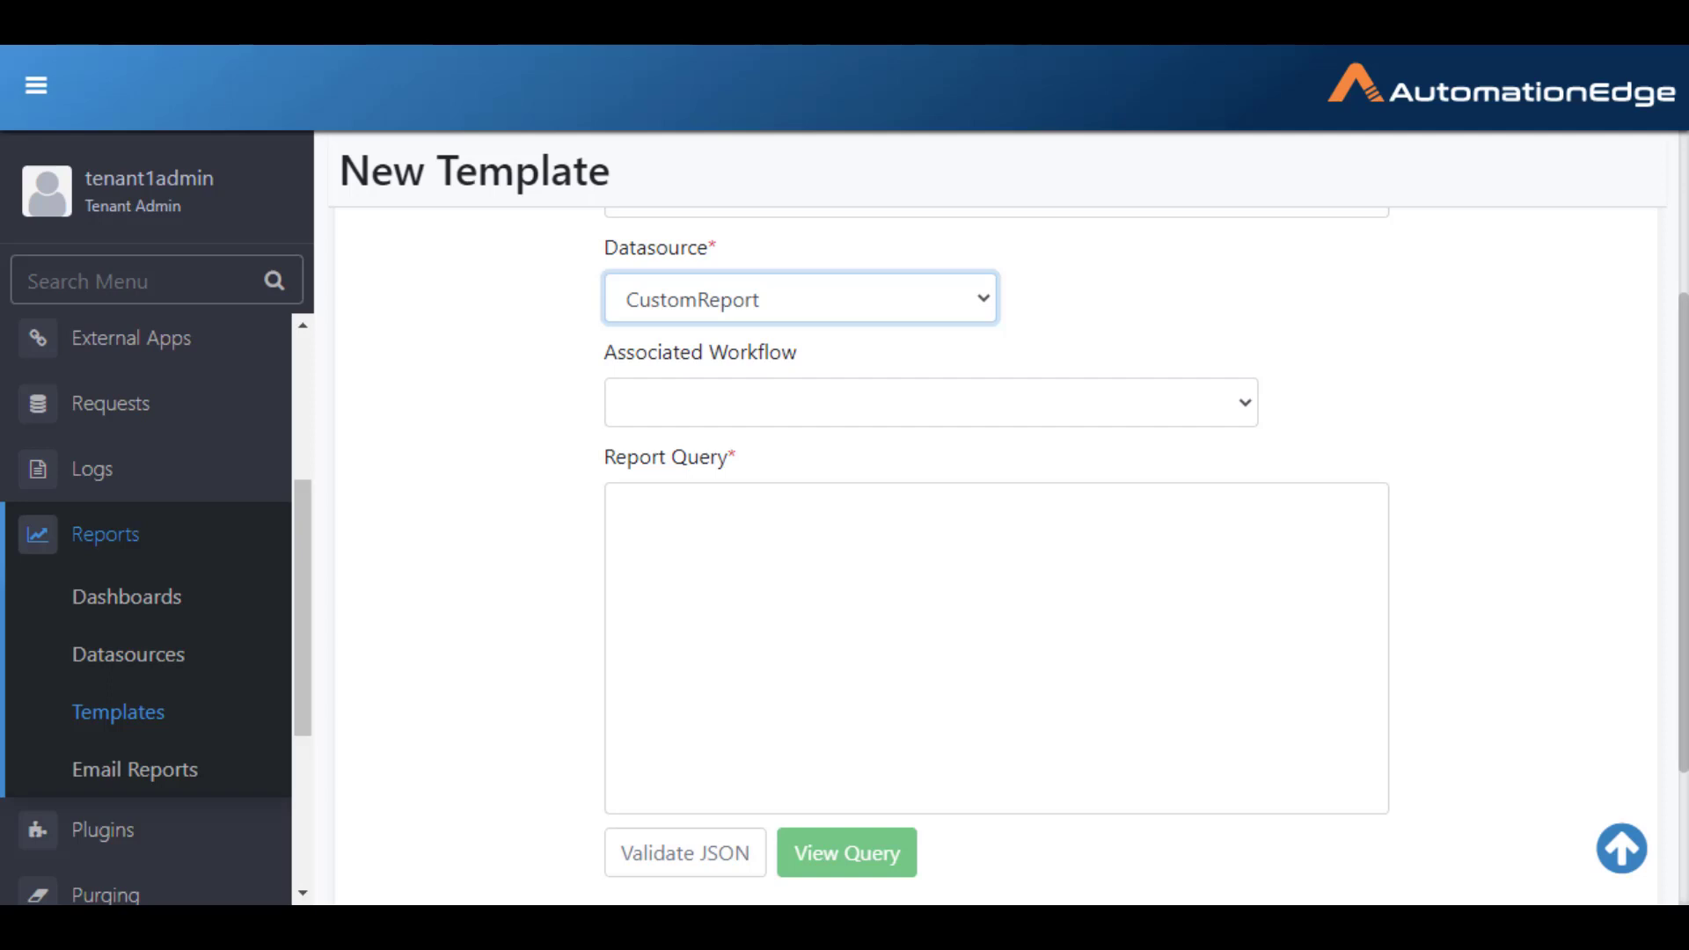
{"action": "left_click", "coordinate": [996, 648]}
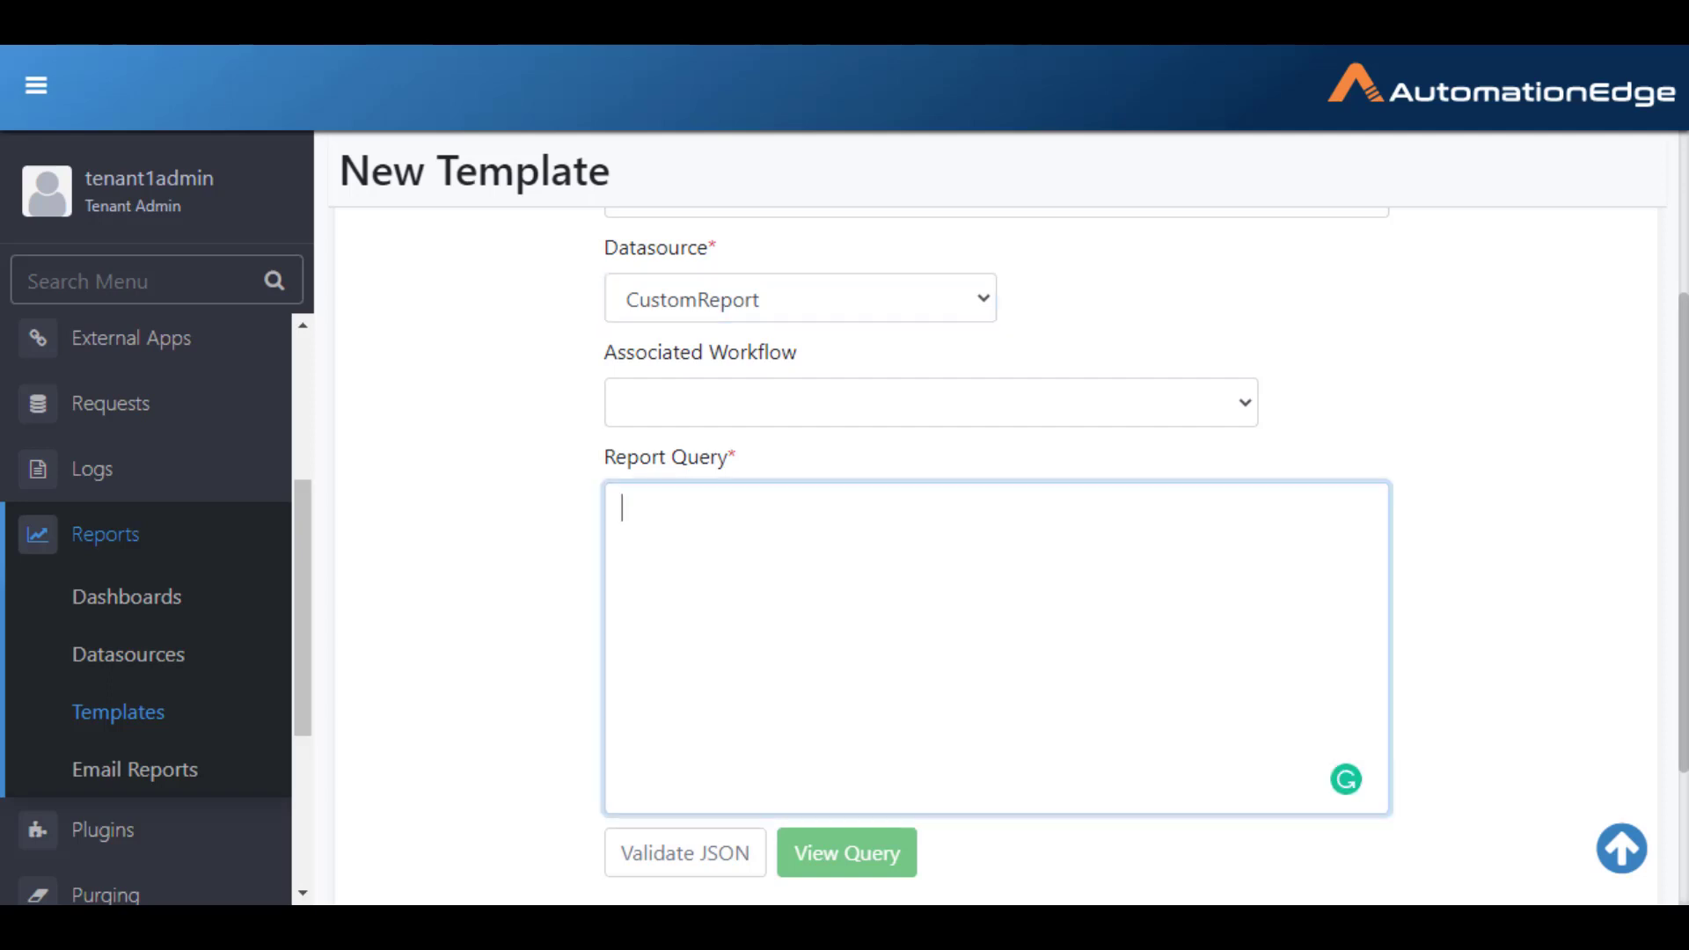
{"action": "key", "text": "ctrl+v"}
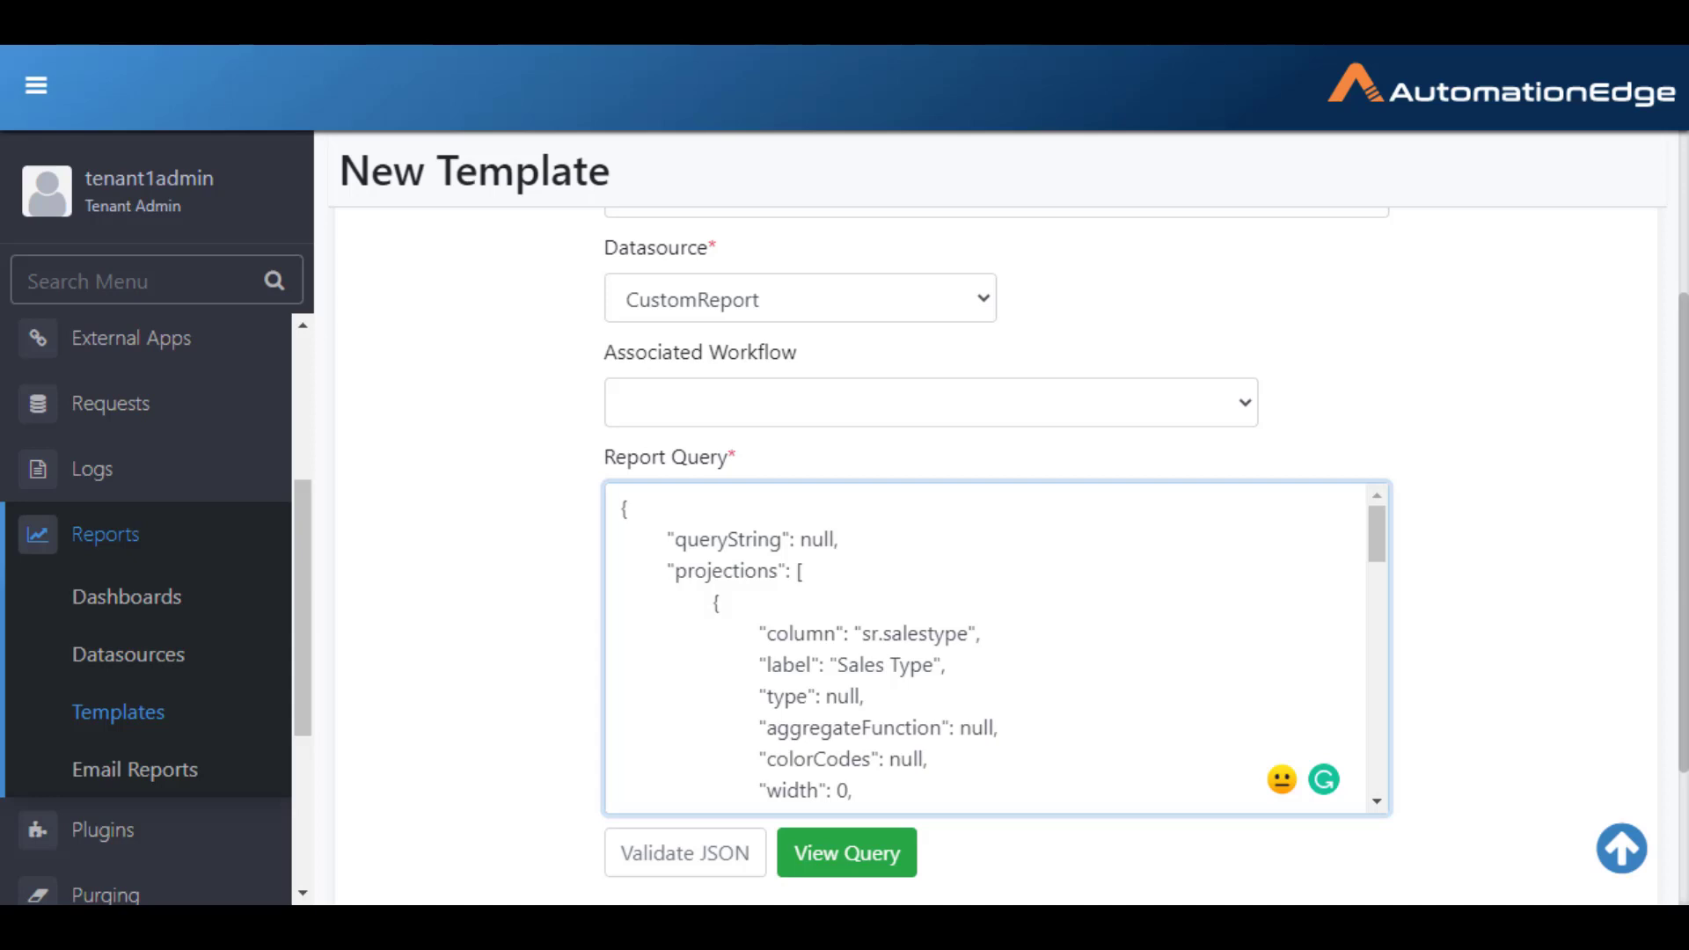
Step: Review the pasted query's projections, from and where clauses, grouping, ordering, summary and parameter settings
{"action": "scroll", "coordinate": [986, 648], "scroll_direction": "down", "scroll_amount": 6}
{"action": "scroll", "coordinate": [986, 648], "scroll_direction": "up", "scroll_amount": 3}
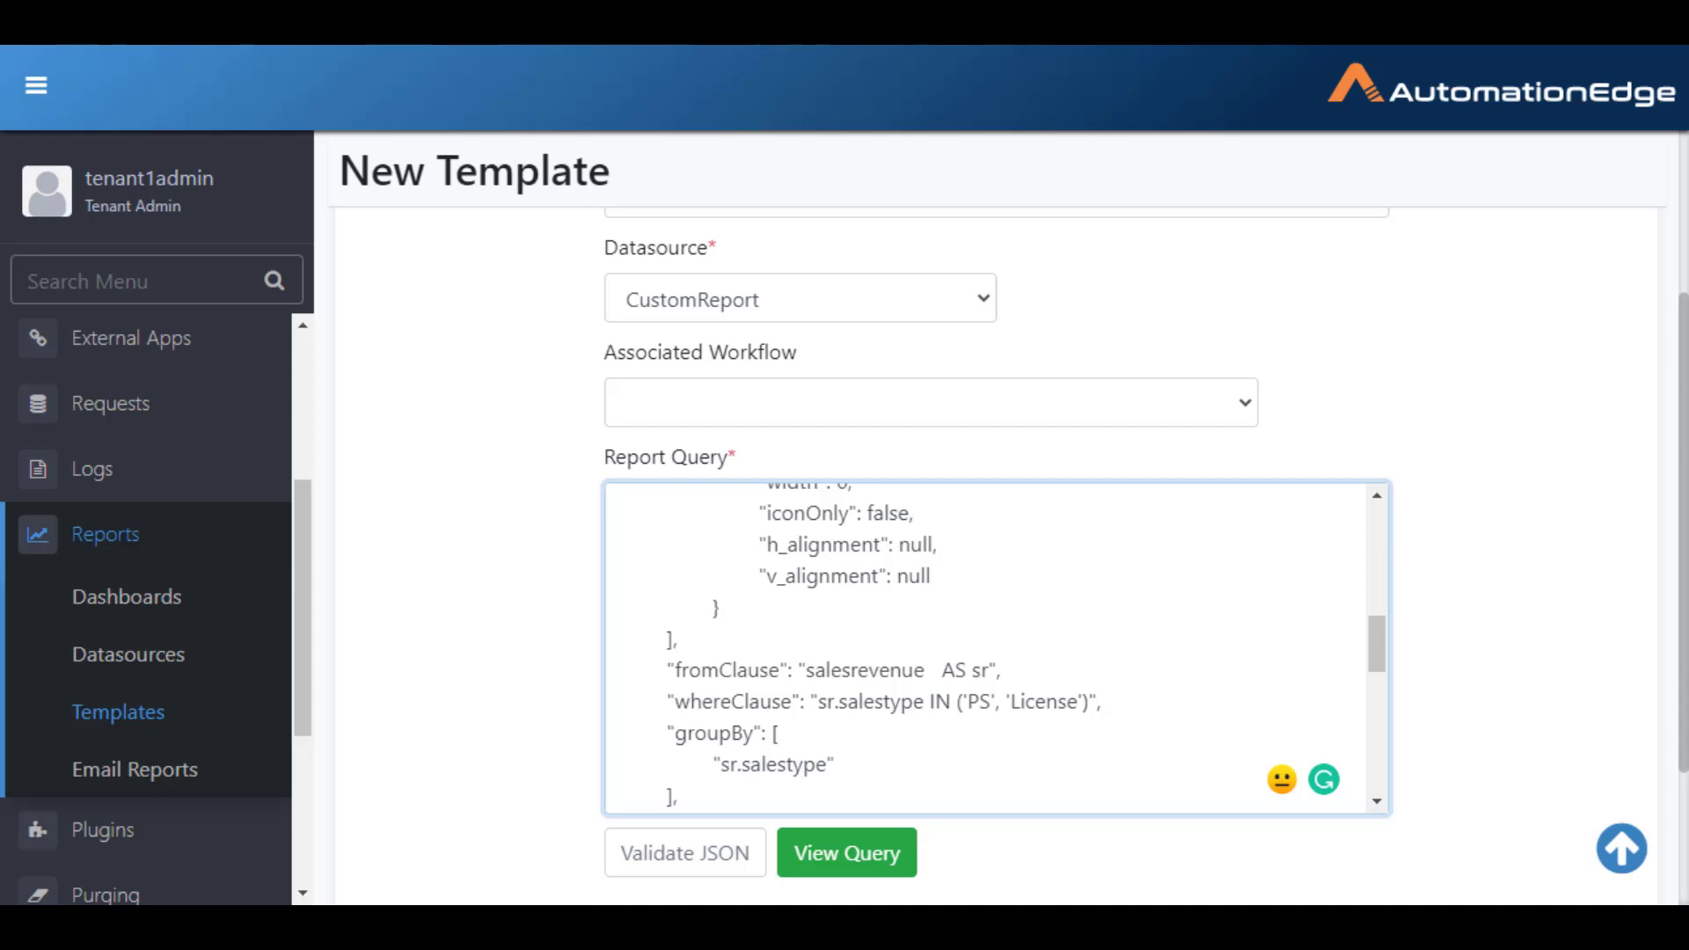
{"action": "scroll", "coordinate": [985, 647], "scroll_direction": "down", "scroll_amount": 3}
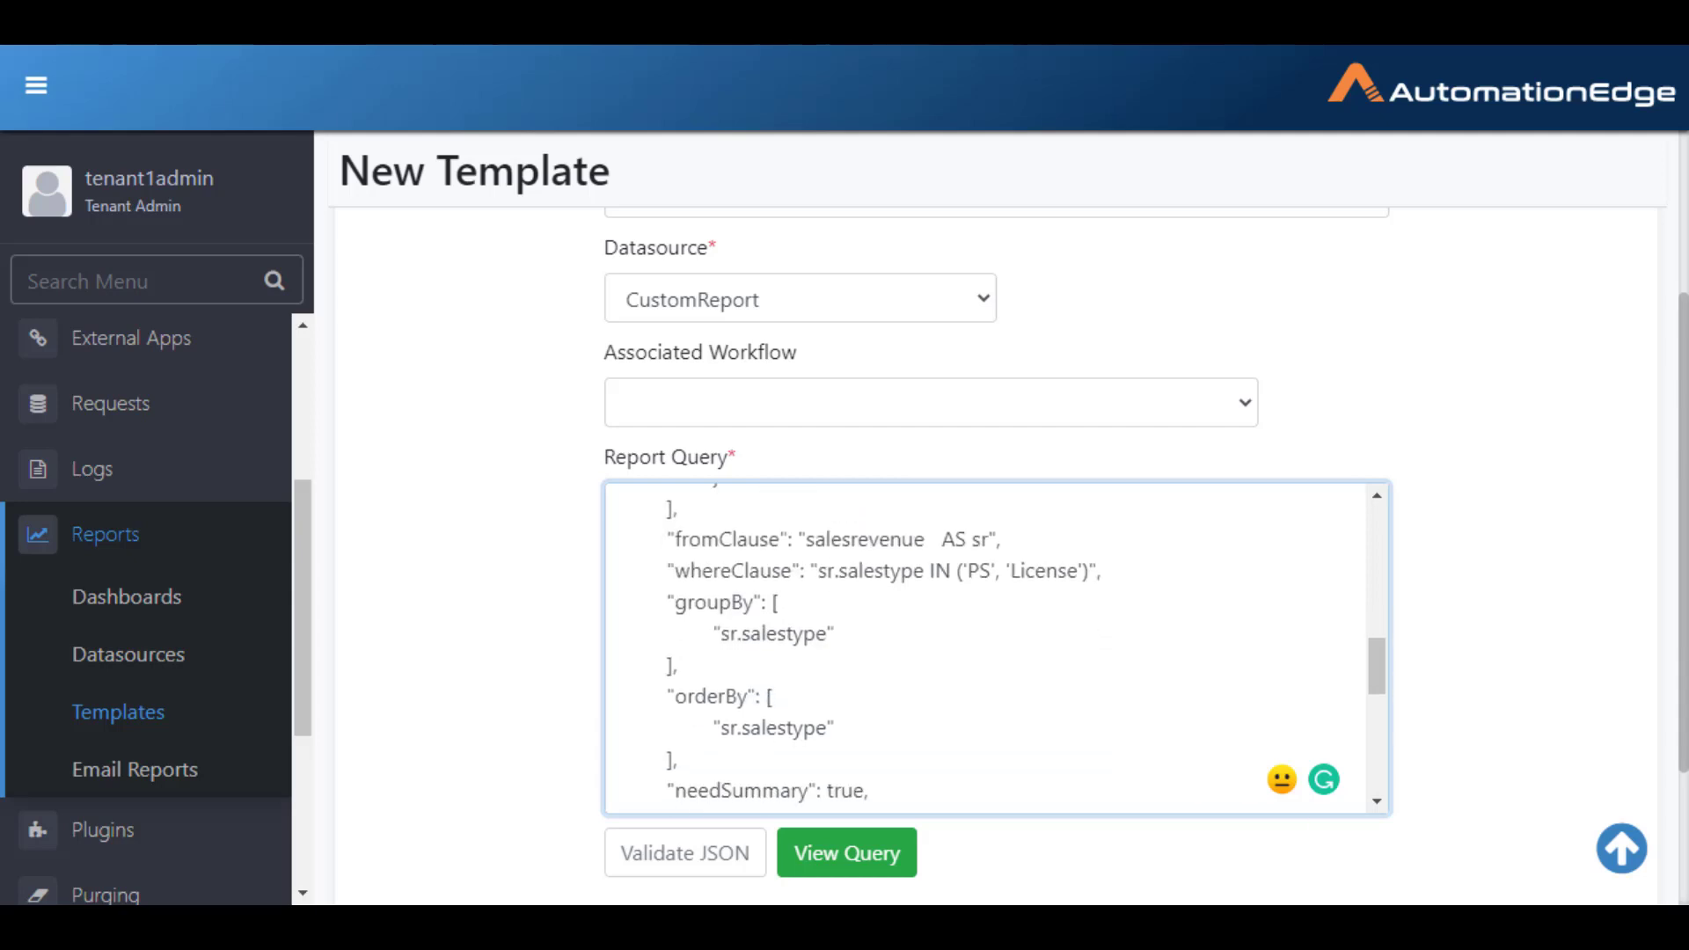
{"action": "scroll", "coordinate": [986, 647], "scroll_direction": "down", "scroll_amount": 3}
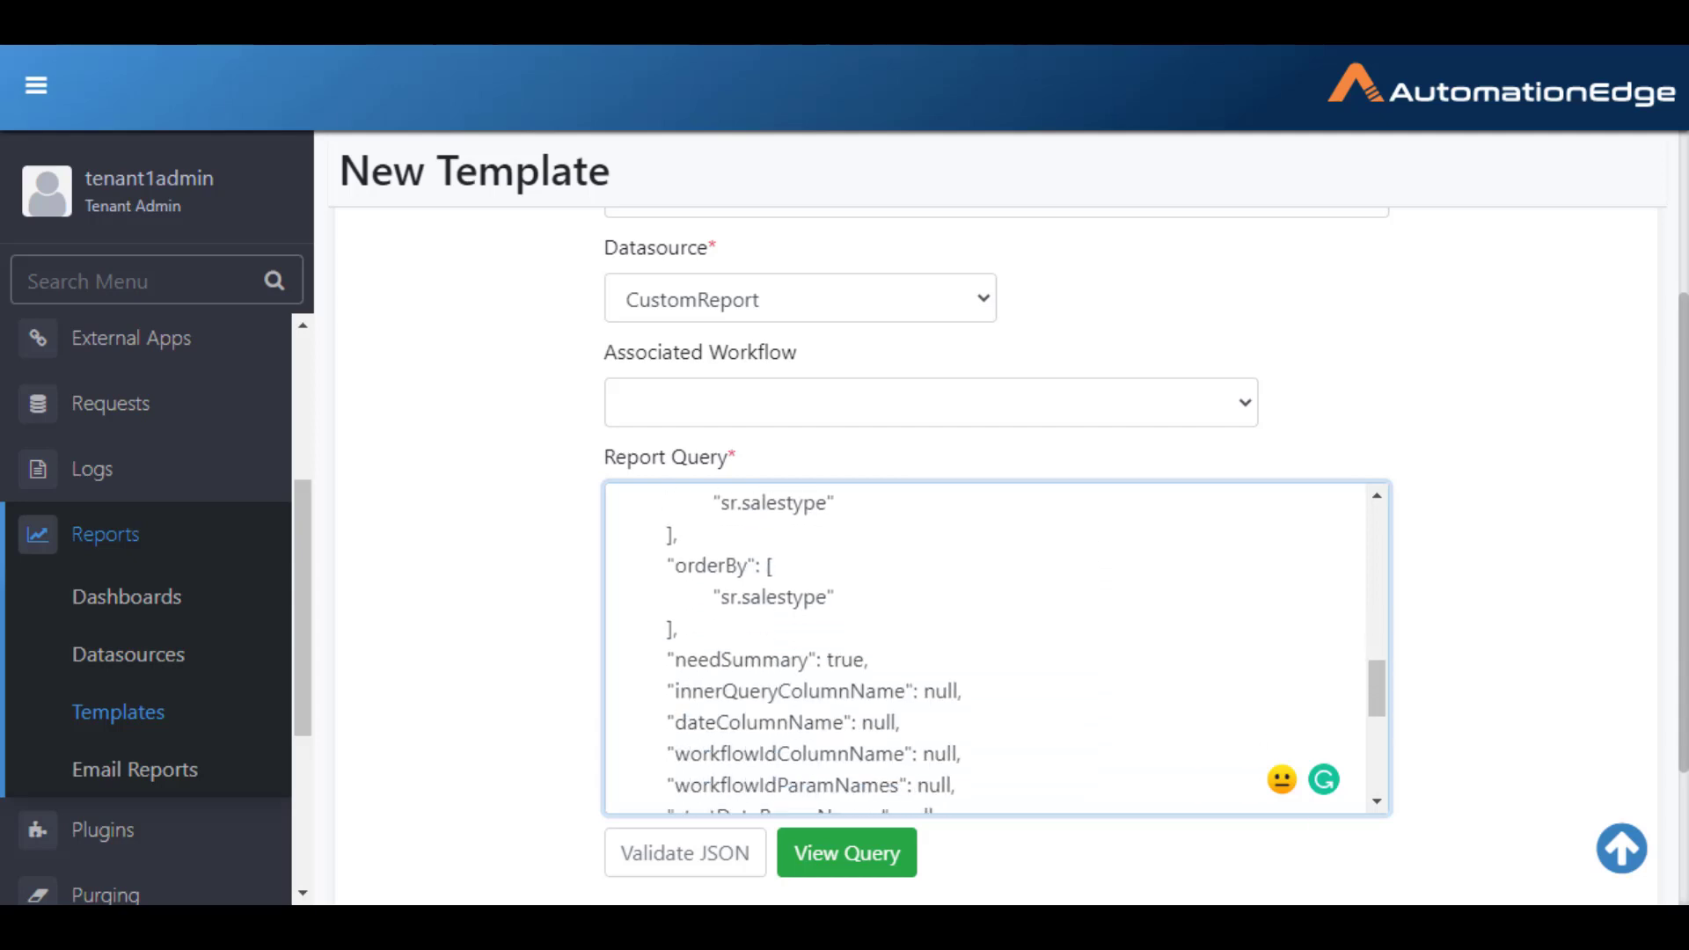
{"action": "scroll", "coordinate": [986, 647], "scroll_direction": "down", "scroll_amount": 3}
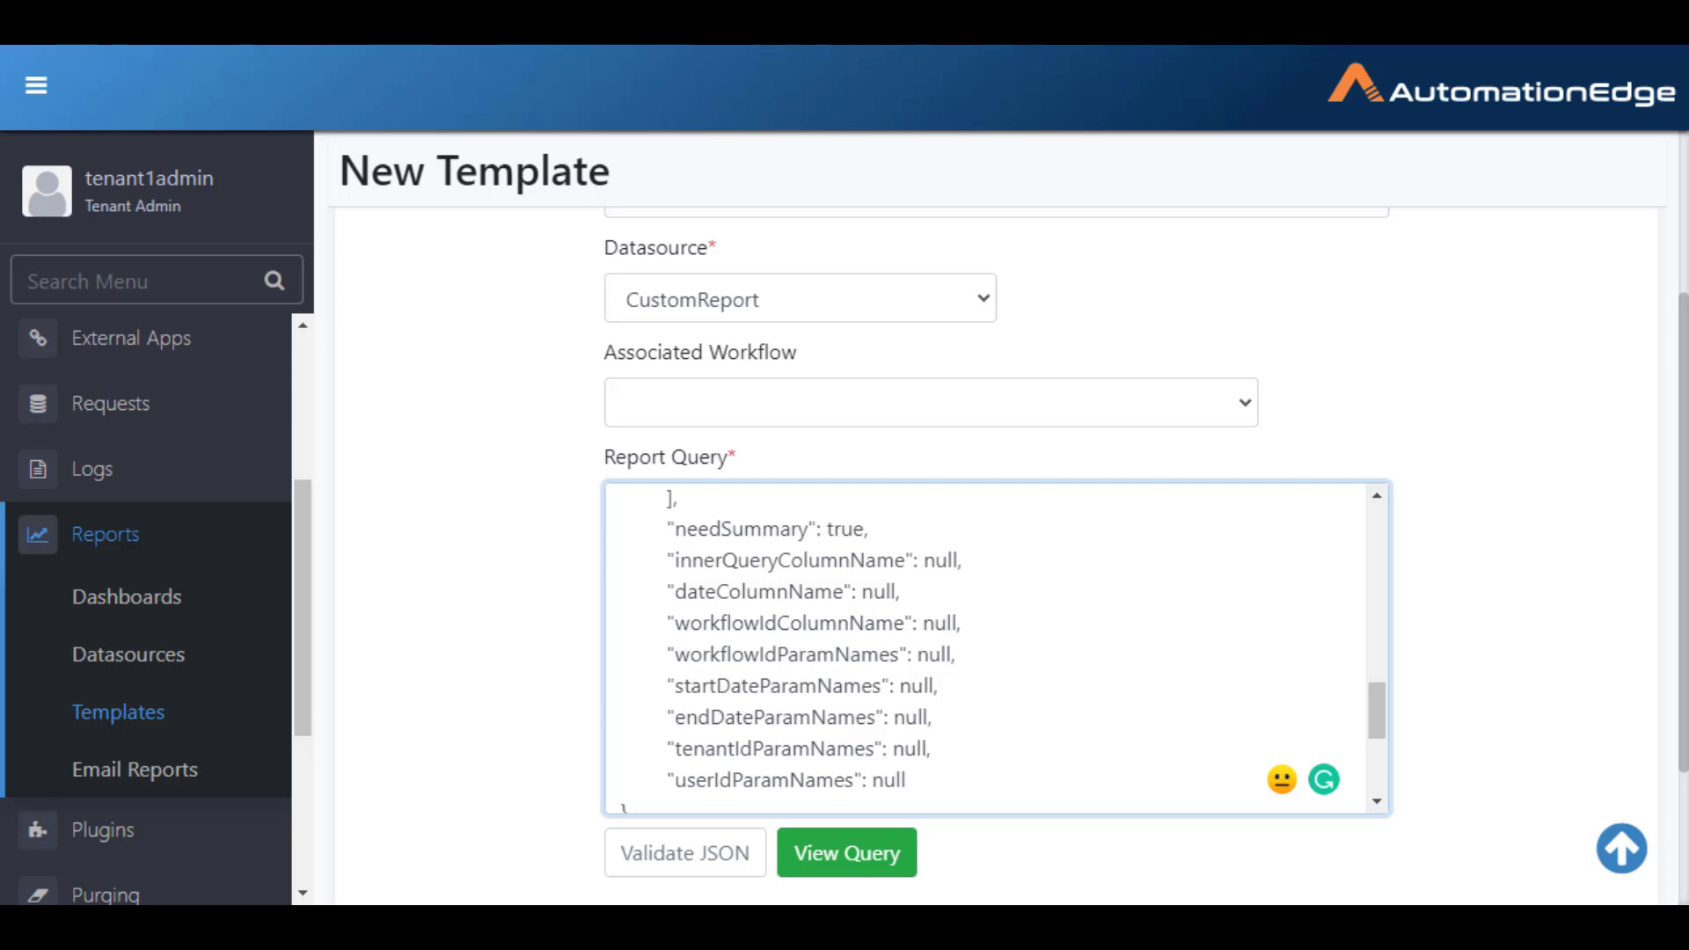
{"action": "scroll", "coordinate": [985, 647], "scroll_direction": "down", "scroll_amount": 2}
{"action": "scroll", "coordinate": [985, 647], "scroll_direction": "up", "scroll_amount": 2}
{"action": "scroll", "coordinate": [986, 647], "scroll_direction": "up", "scroll_amount": 15}
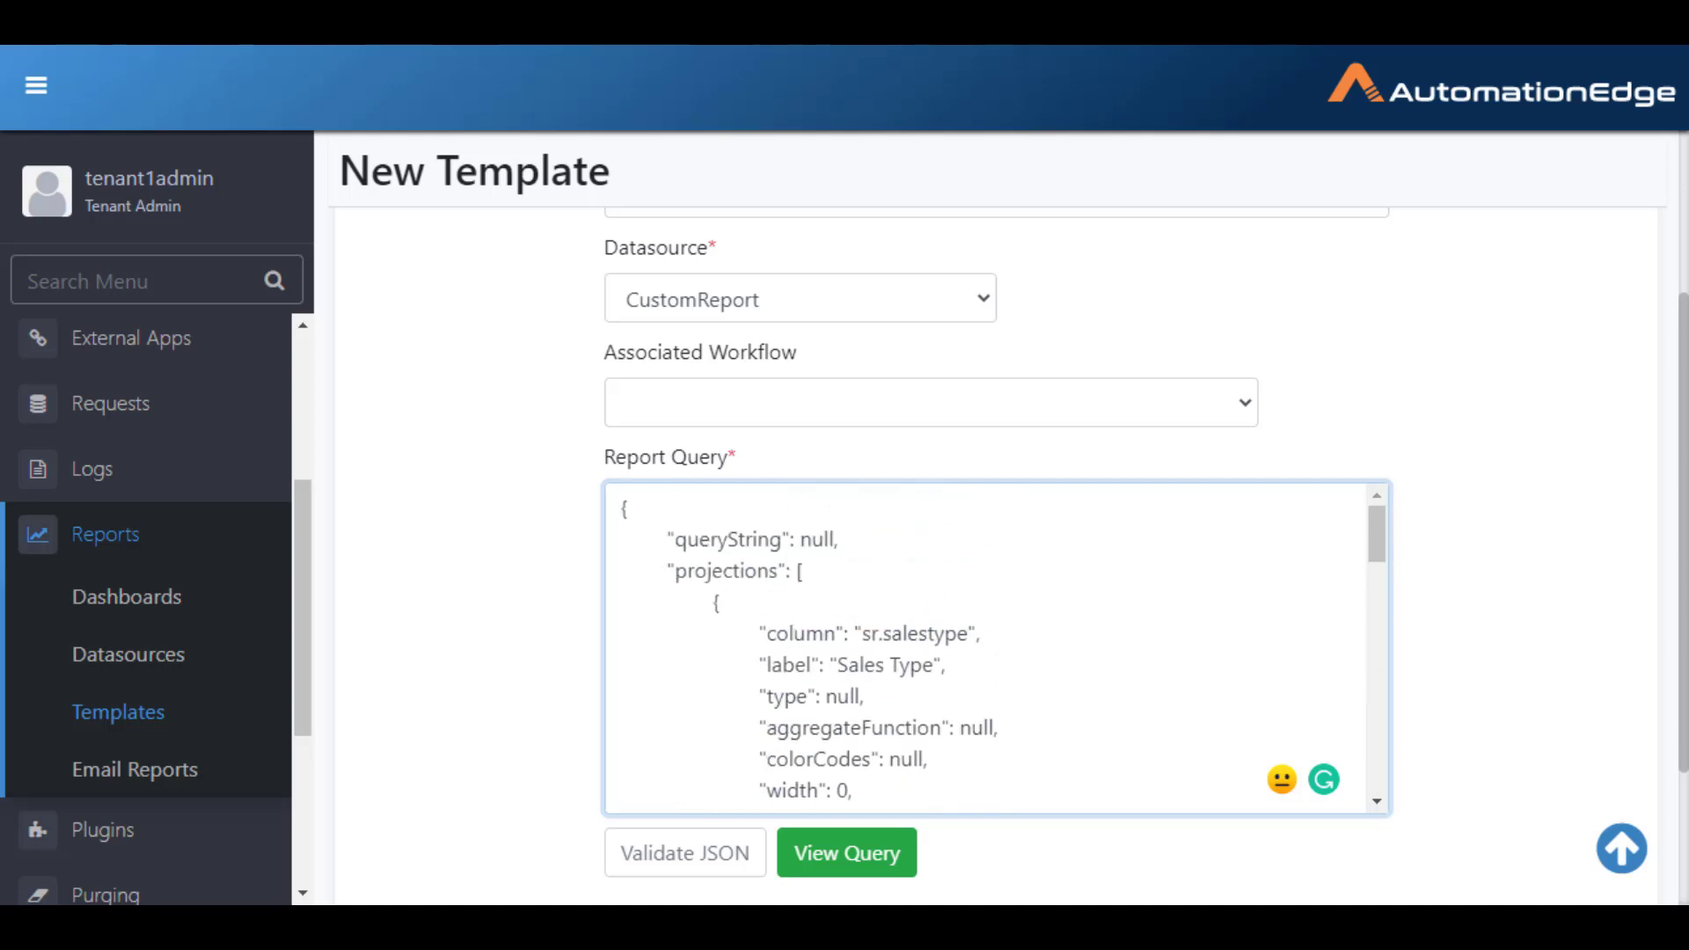
{"action": "scroll", "coordinate": [985, 647], "scroll_direction": "down", "scroll_amount": 3}
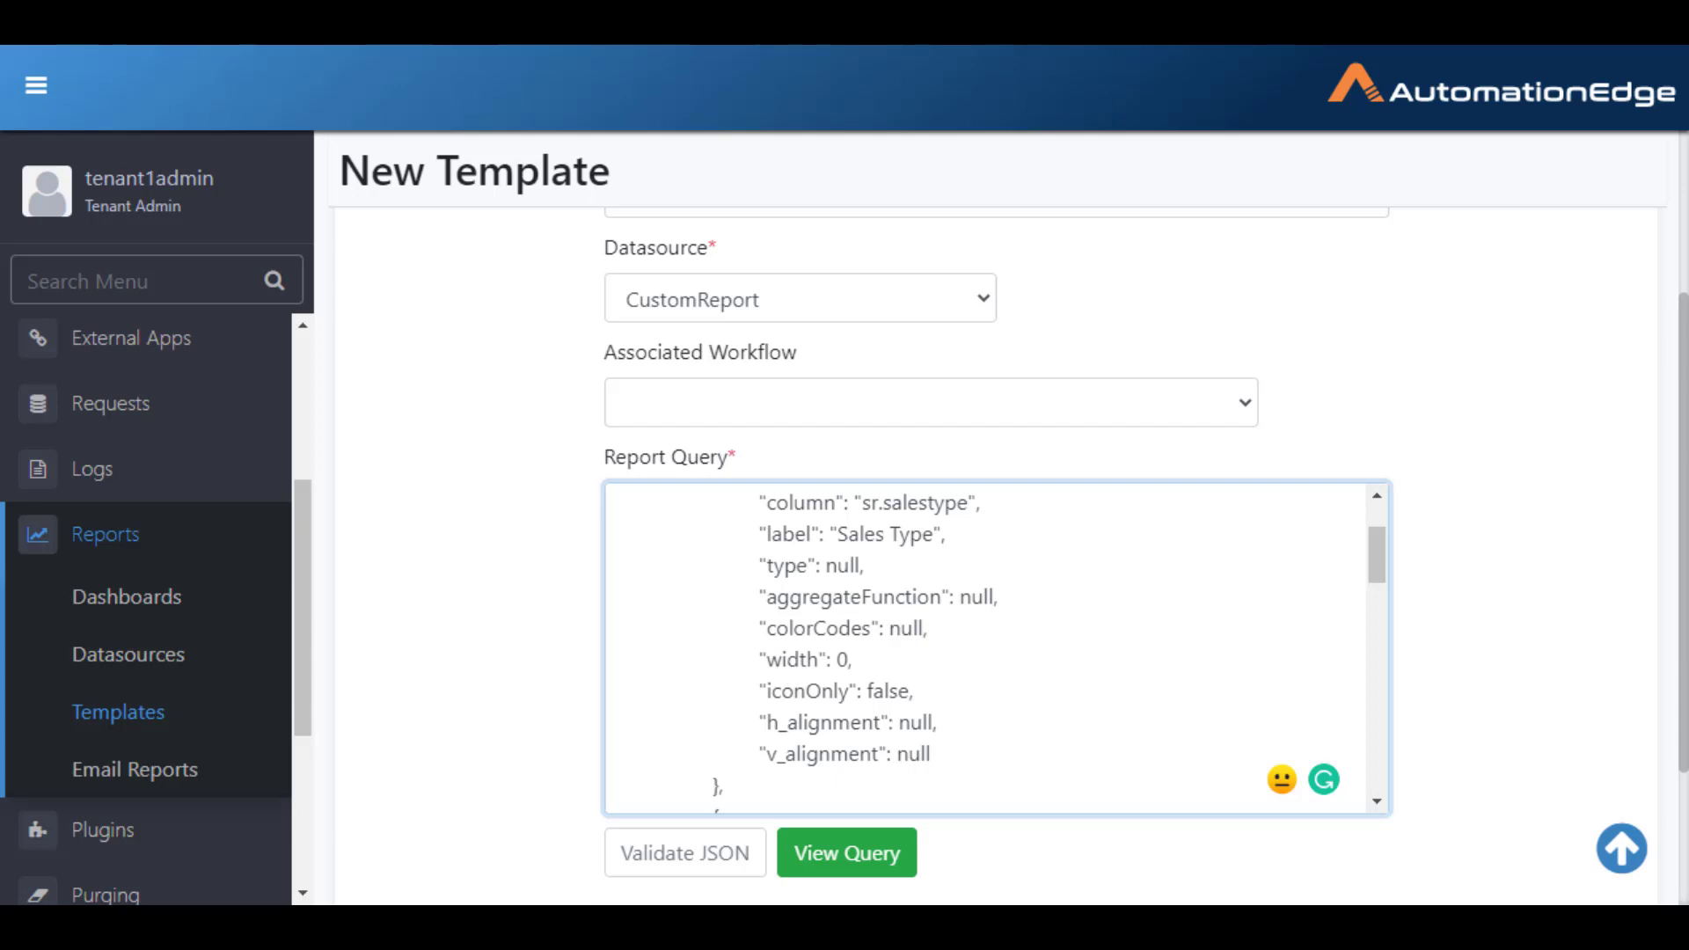
{"action": "scroll", "coordinate": [985, 647], "scroll_direction": "down", "scroll_amount": 3}
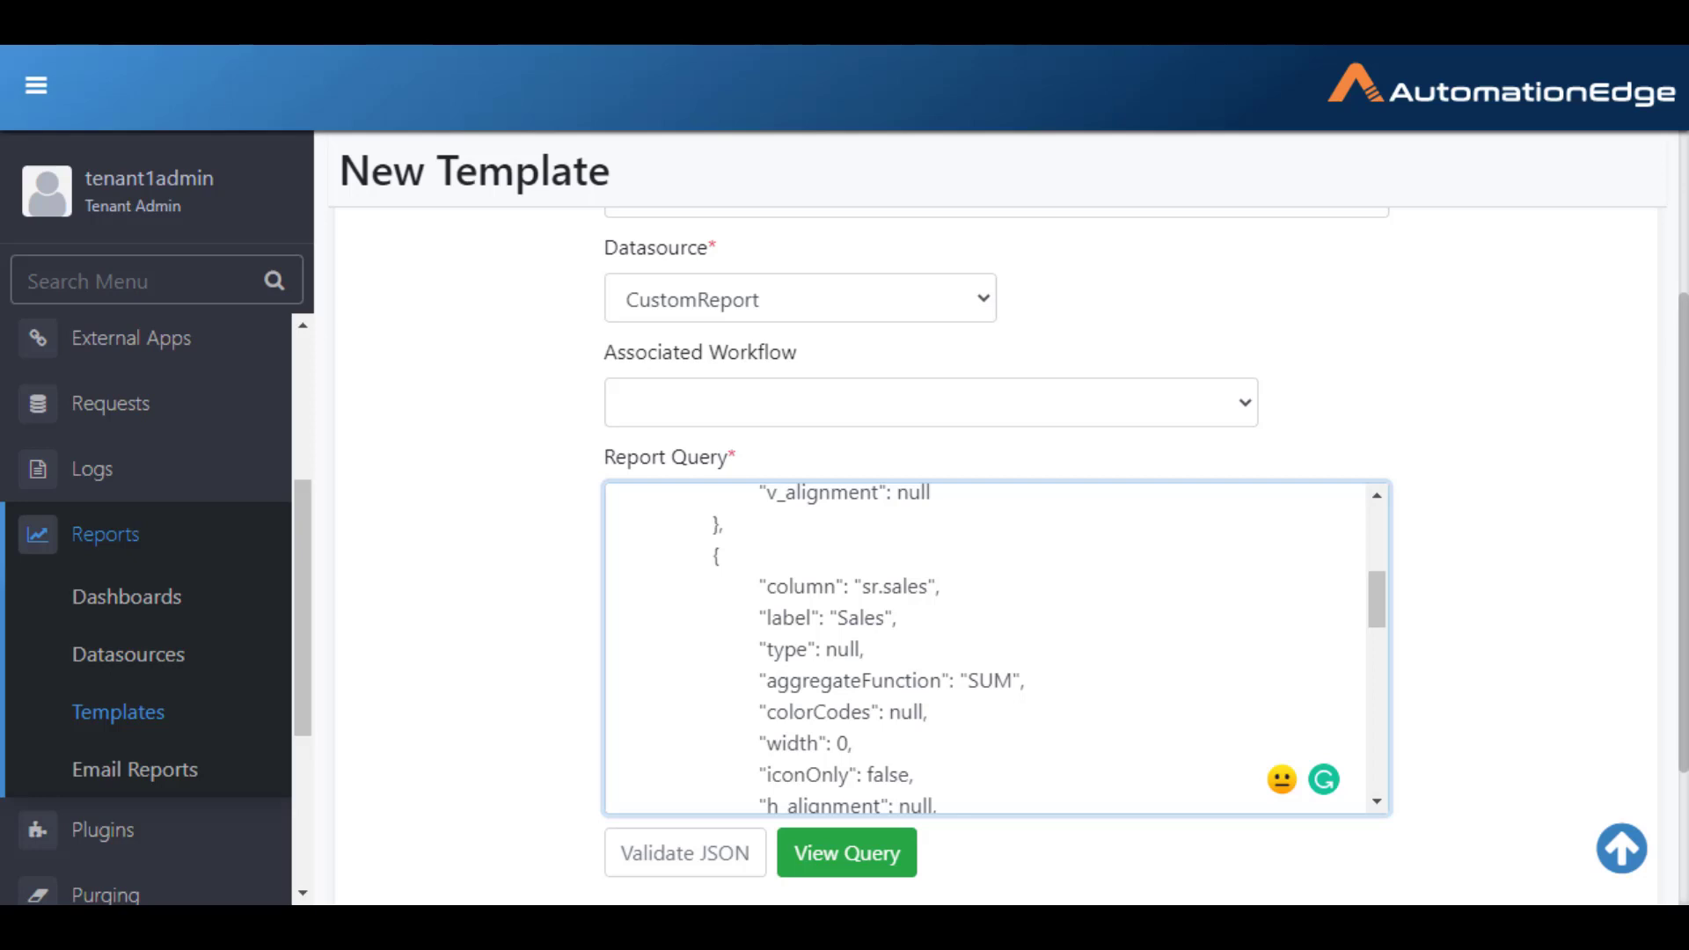
{"action": "scroll", "coordinate": [986, 647], "scroll_direction": "up", "scroll_amount": 6}
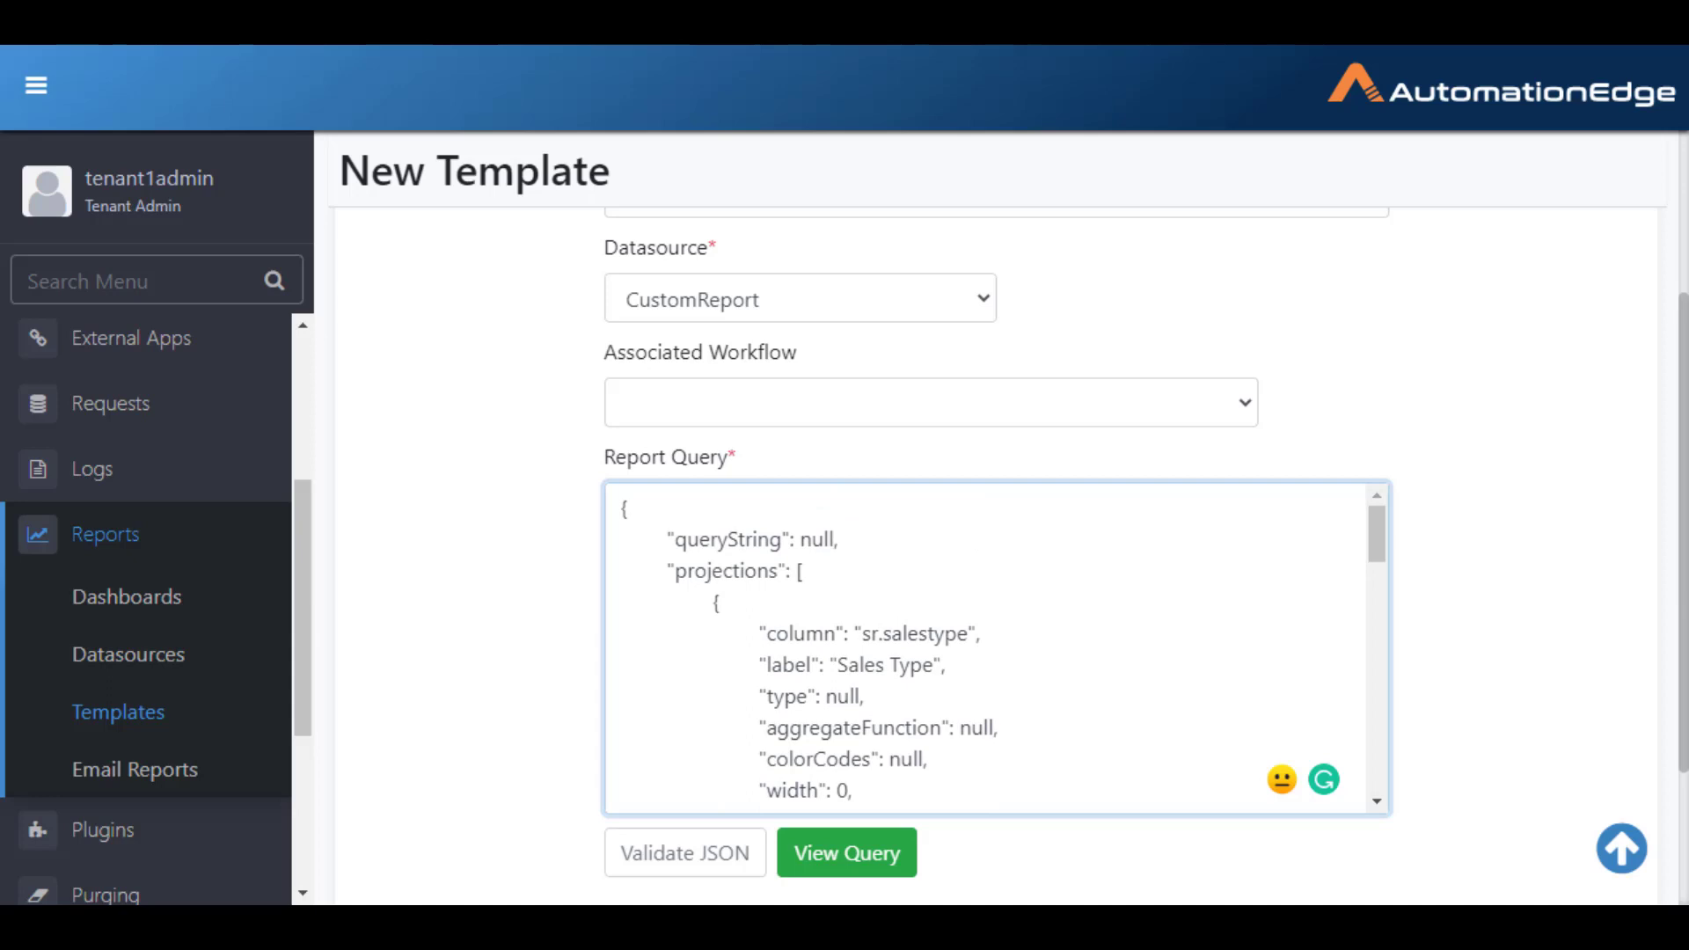
Step: Validate the report query's JSON and view the resulting query
{"action": "left_click", "coordinate": [685, 853]}
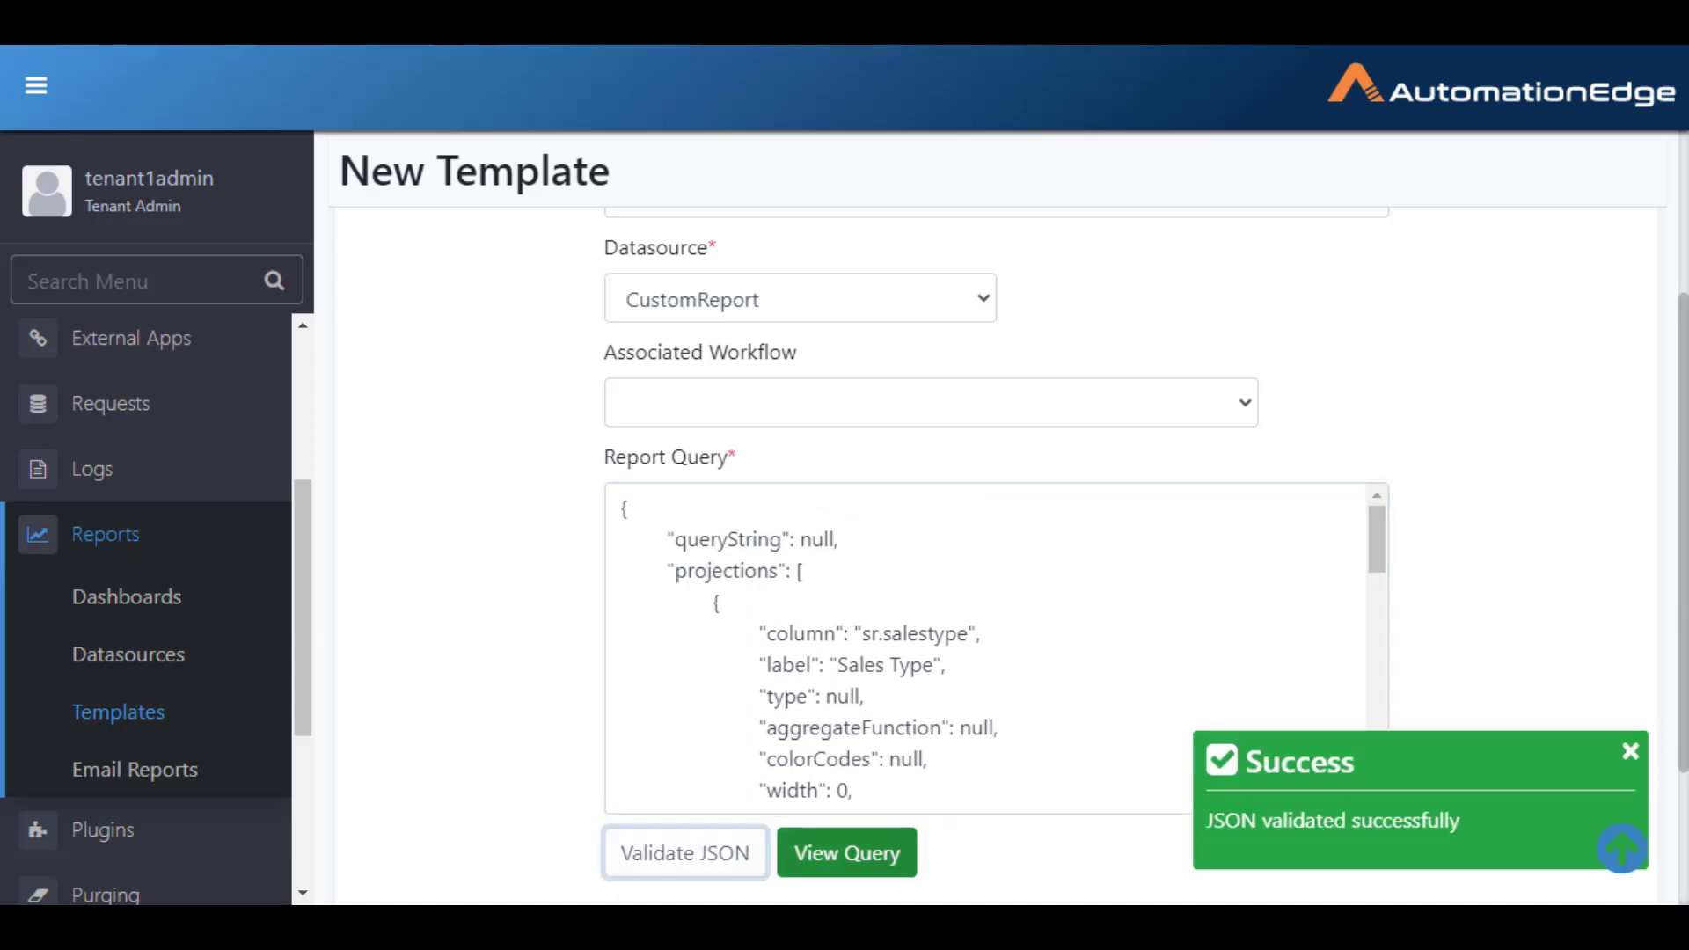
{"action": "left_click", "coordinate": [847, 852]}
{"action": "left_click", "coordinate": [1108, 641]}
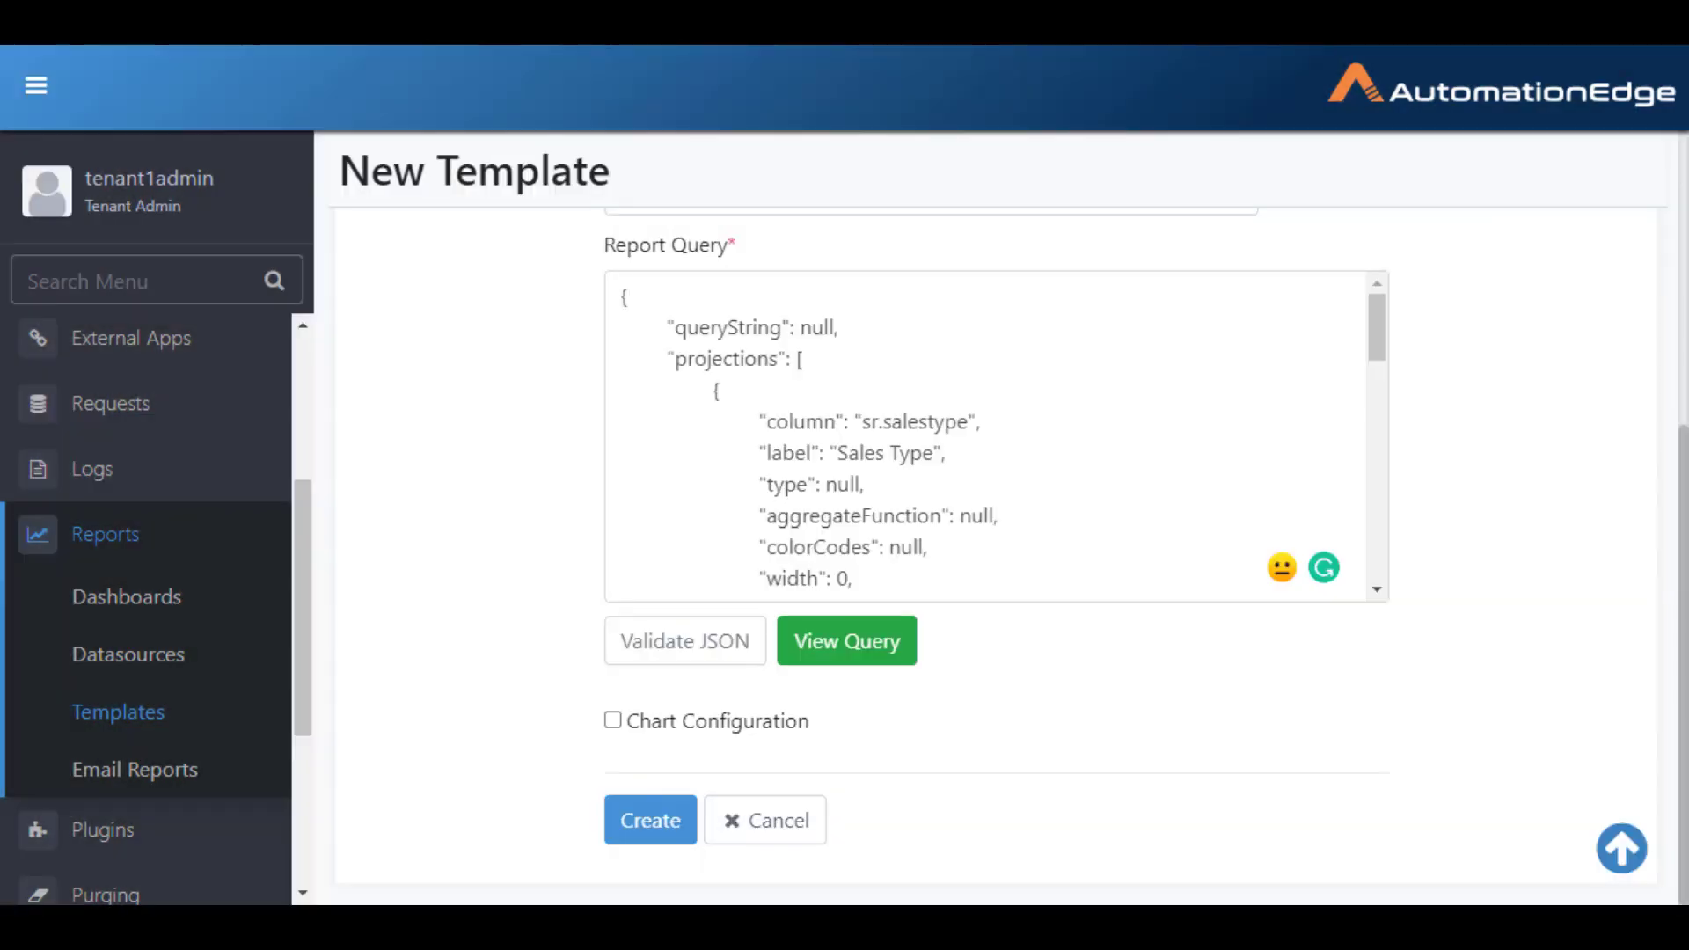
Step: Enable chart configuration and set the X-axis label to the query's Sales Type label, marked as non-numeric
{"action": "left_click", "coordinate": [613, 721]}
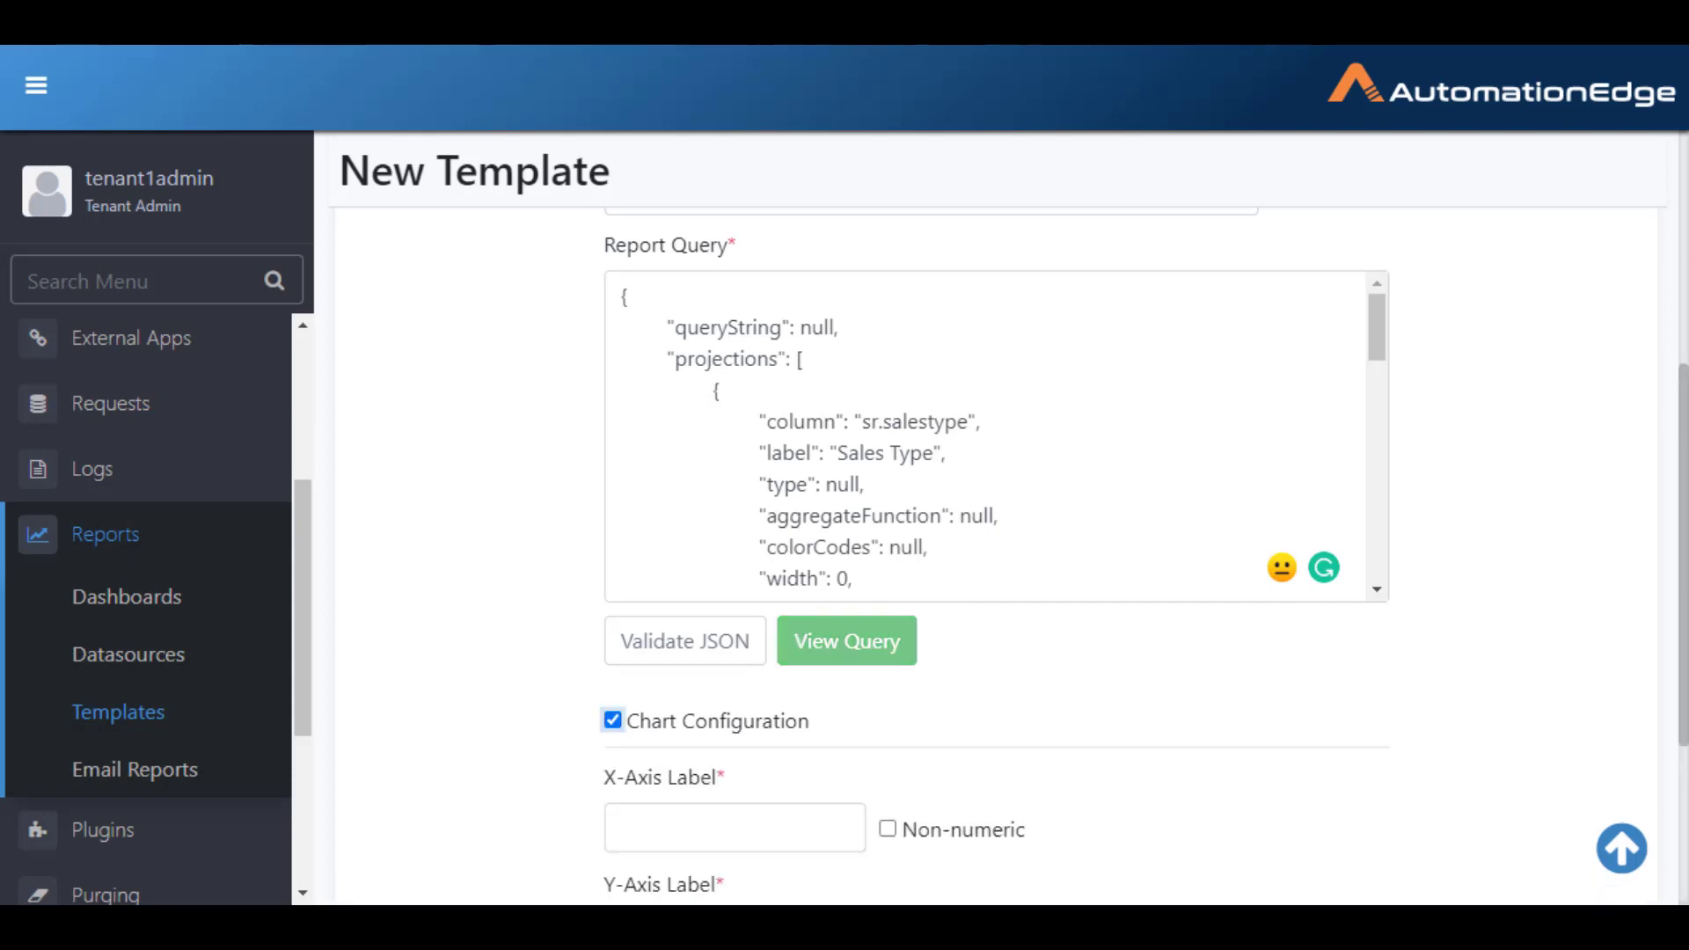
{"action": "scroll", "coordinate": [994, 563], "scroll_direction": "down", "scroll_amount": 3}
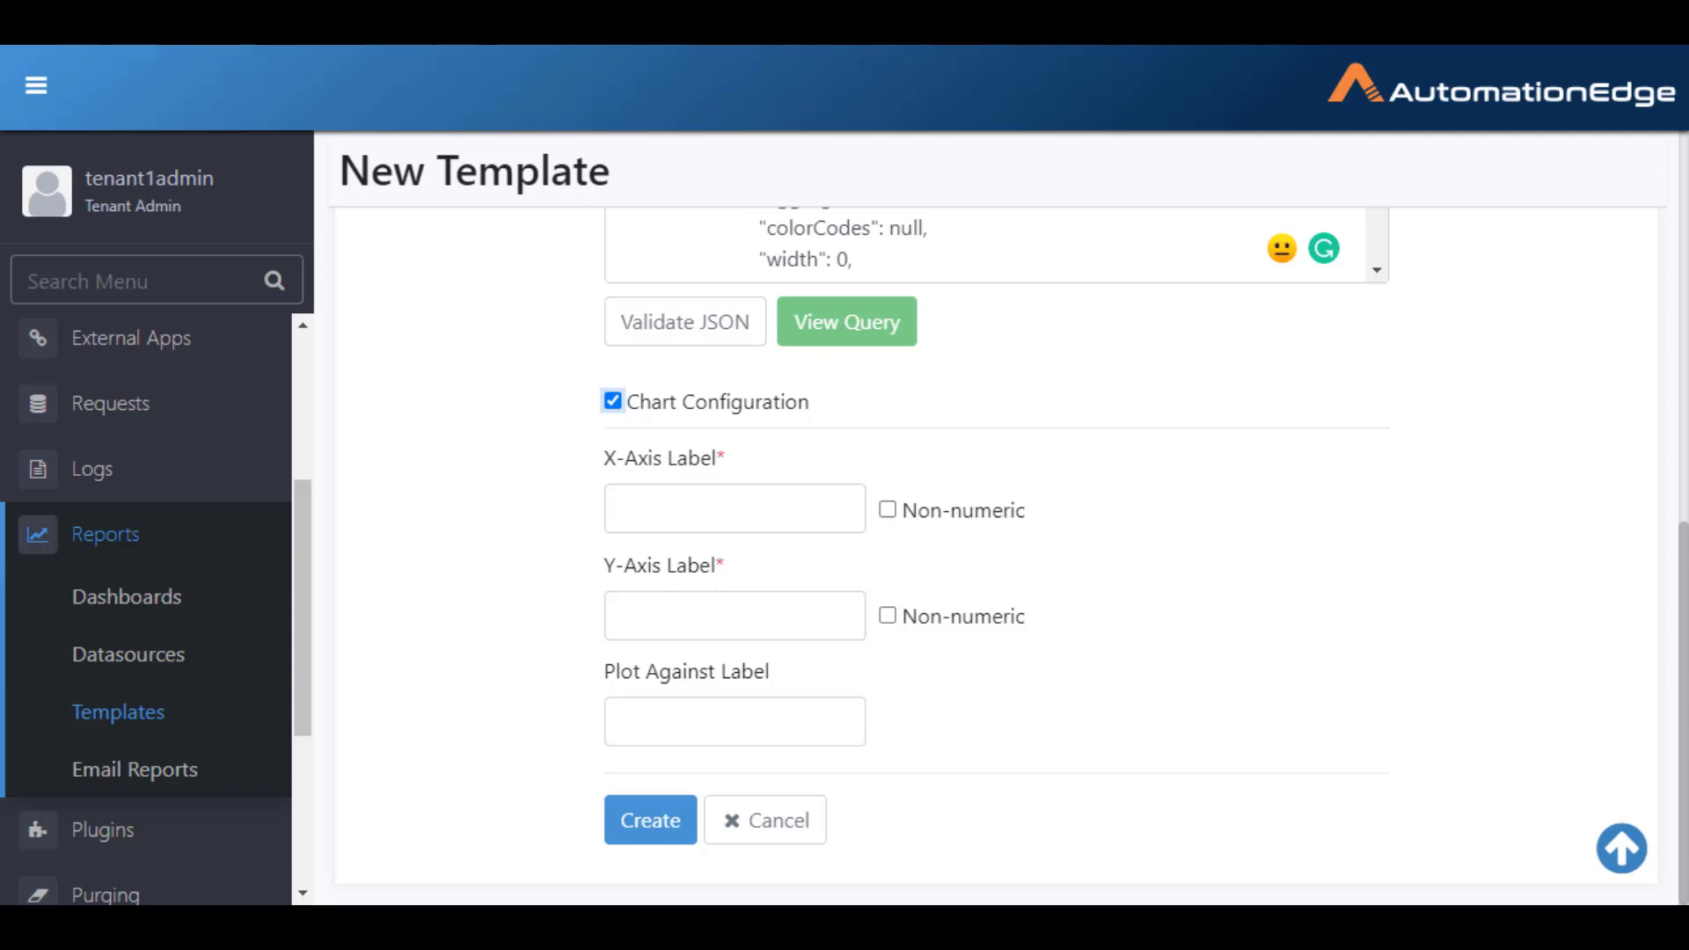
{"action": "left_click", "coordinate": [622, 509]}
{"action": "scroll", "coordinate": [994, 564], "scroll_direction": "up", "scroll_amount": 7}
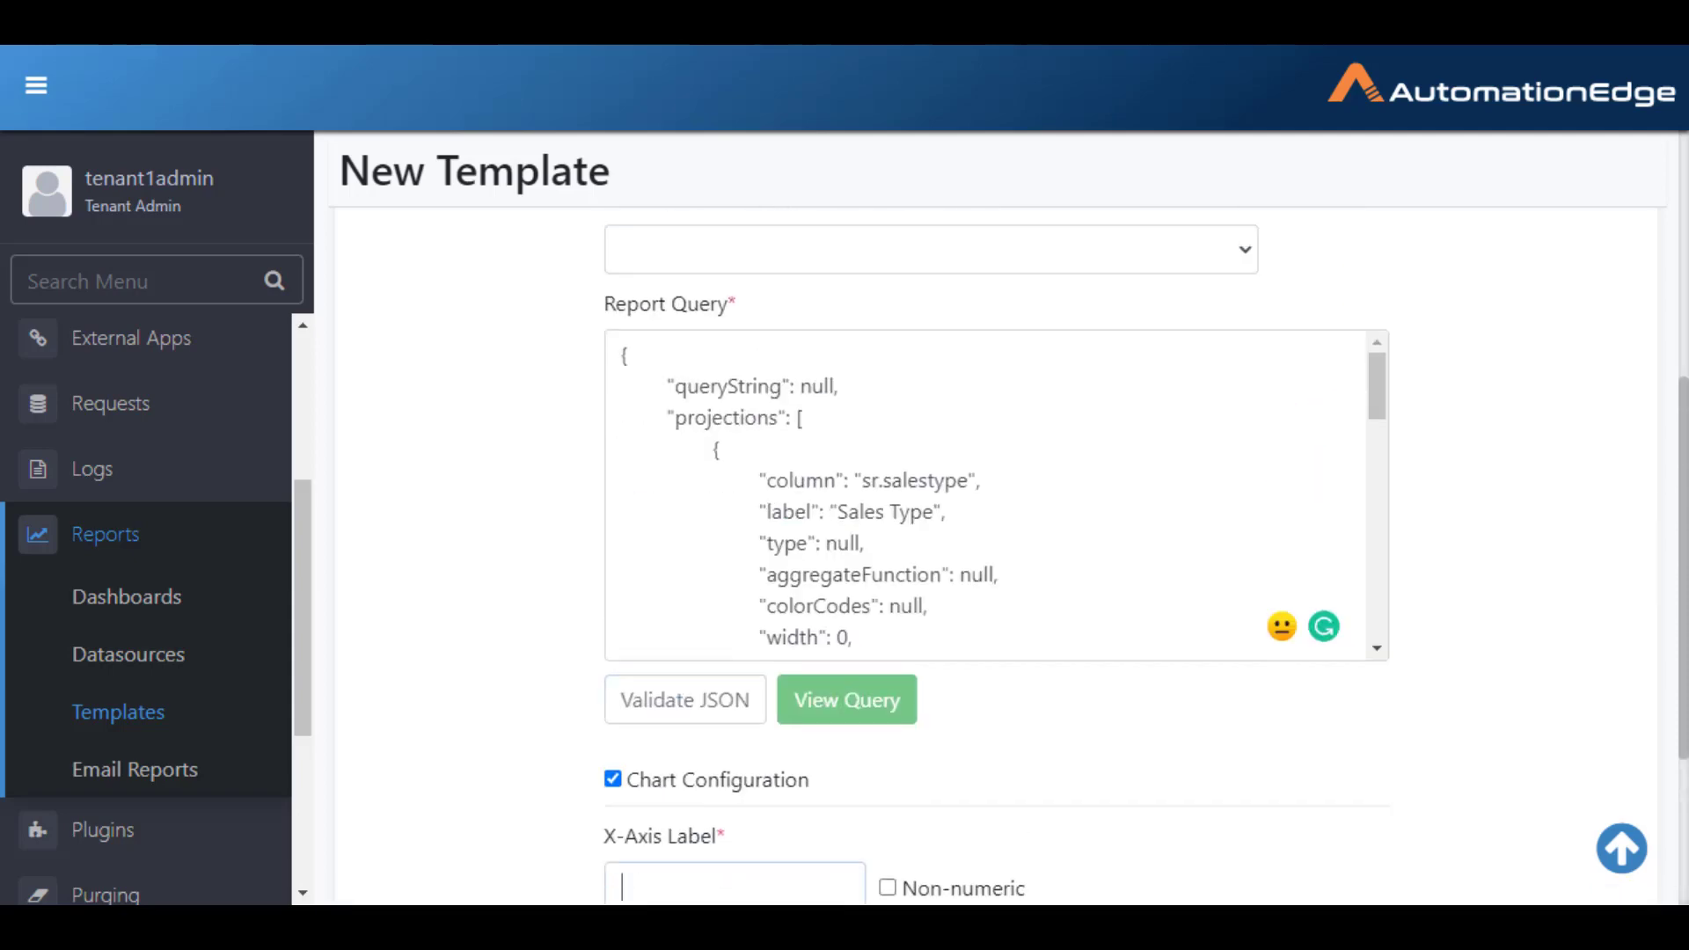
{"action": "scroll", "coordinate": [985, 757], "scroll_direction": "down", "scroll_amount": 1}
{"action": "left_click_drag", "start_coordinate": [835, 658], "coordinate": [935, 659]}
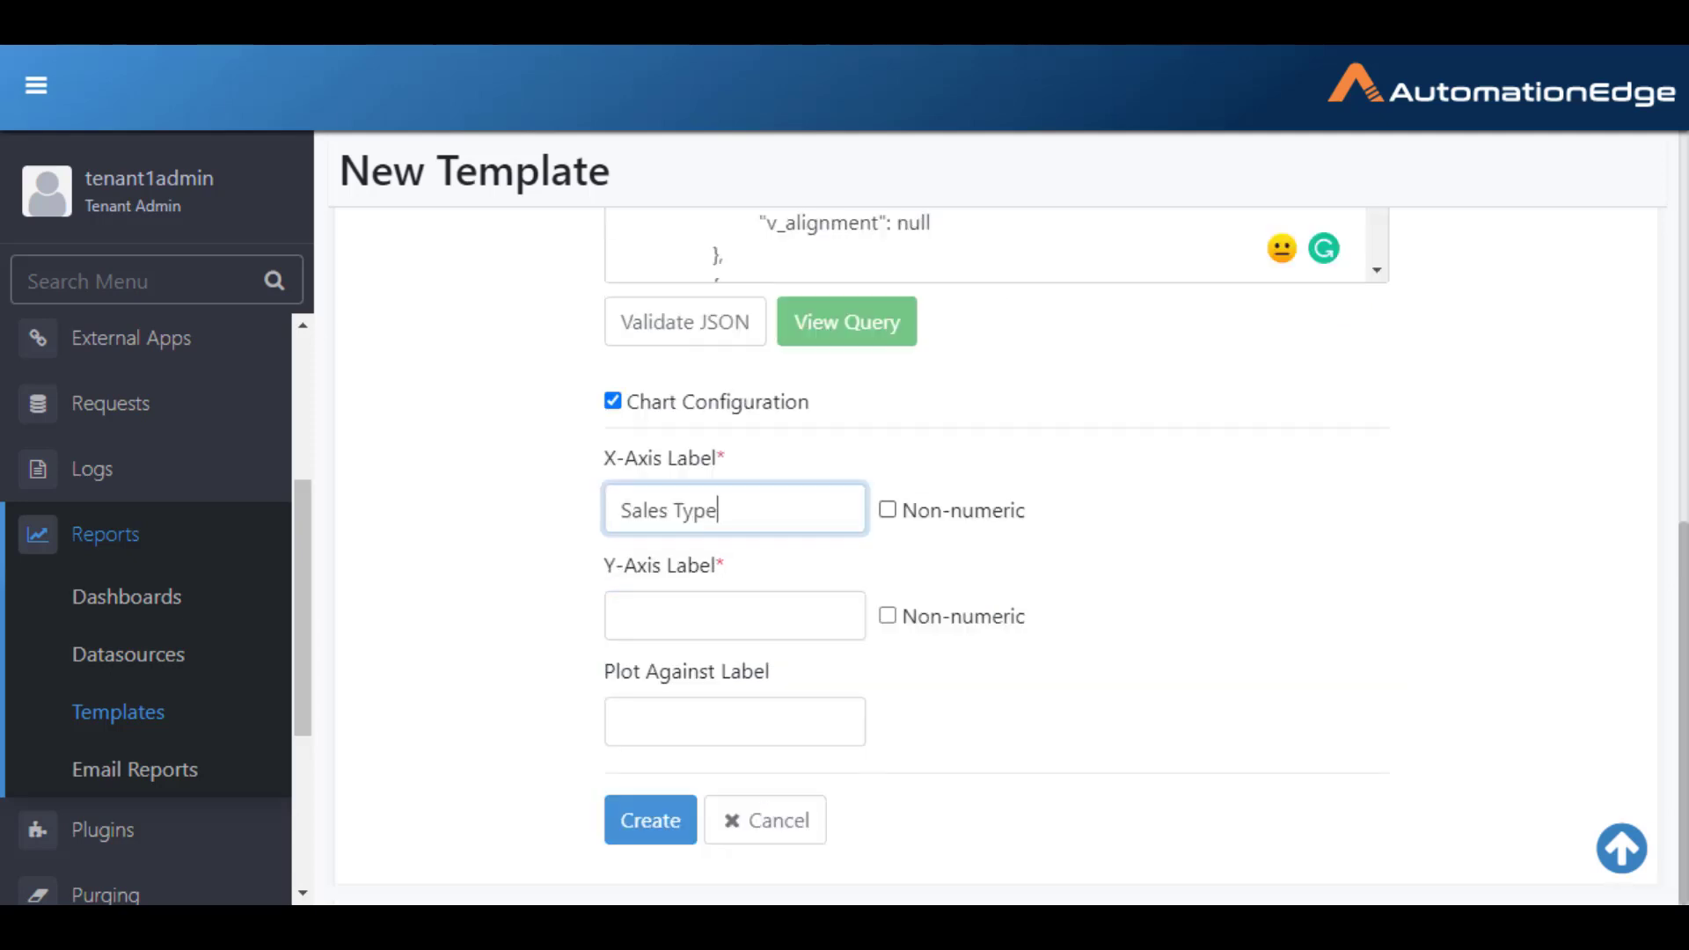
{"action": "left_click", "coordinate": [888, 509]}
Step: Set the Y-axis label to Sales and create the template
{"action": "left_click", "coordinate": [735, 616]}
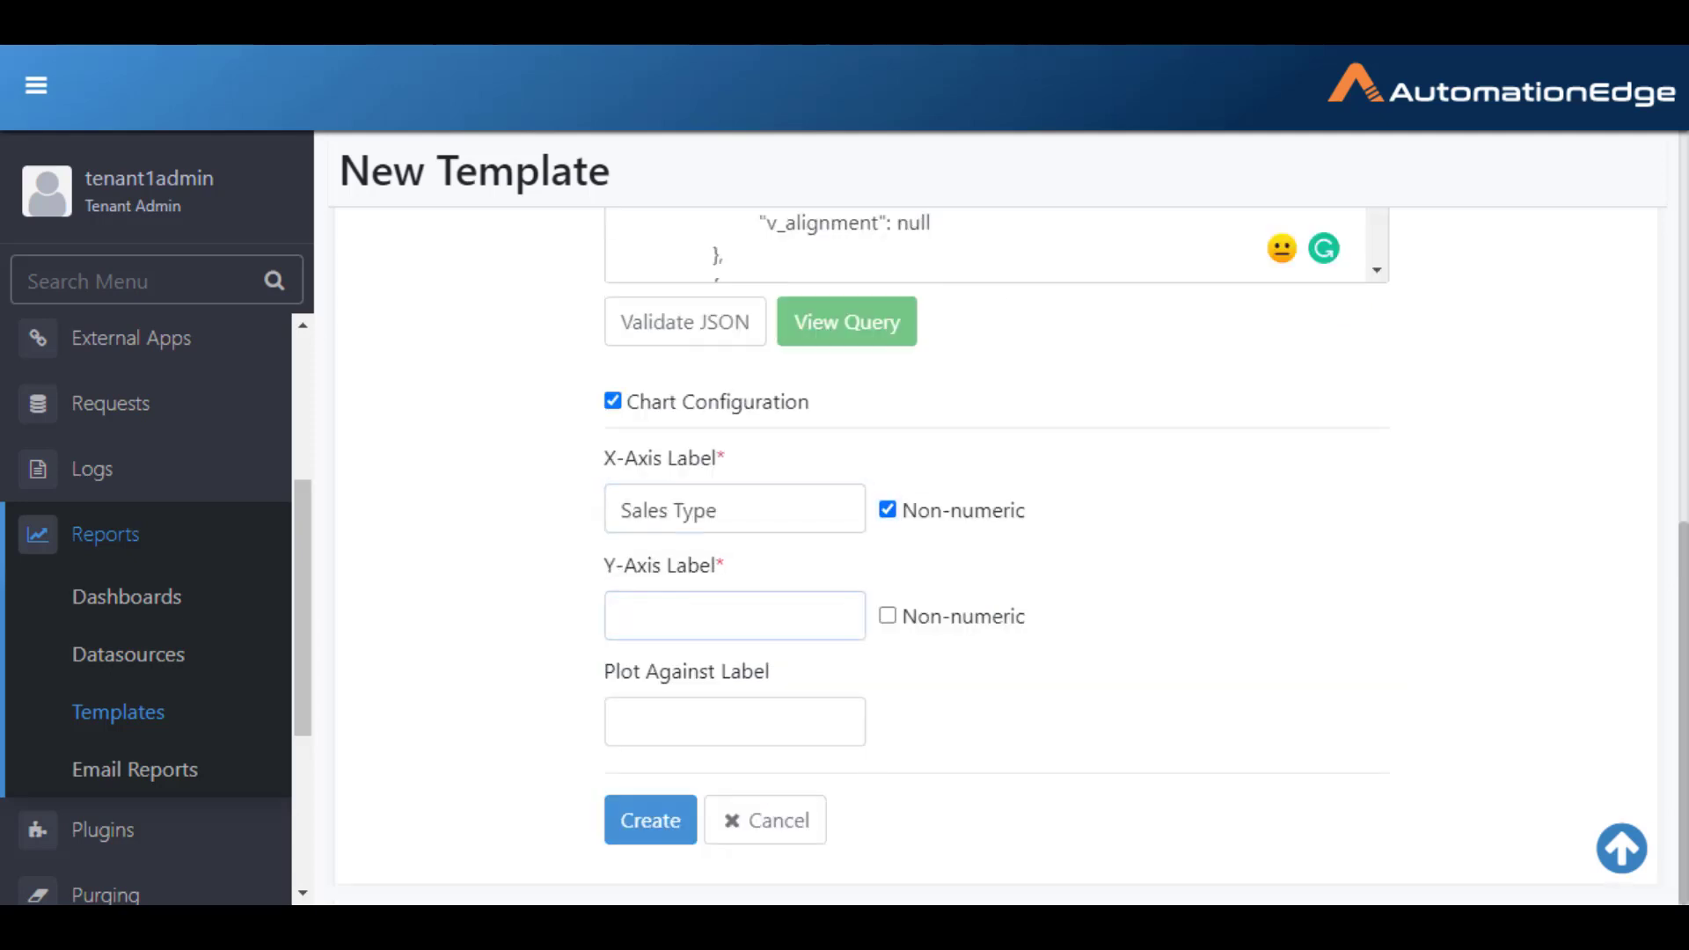
{"action": "scroll", "coordinate": [996, 546], "scroll_direction": "up", "scroll_amount": 3}
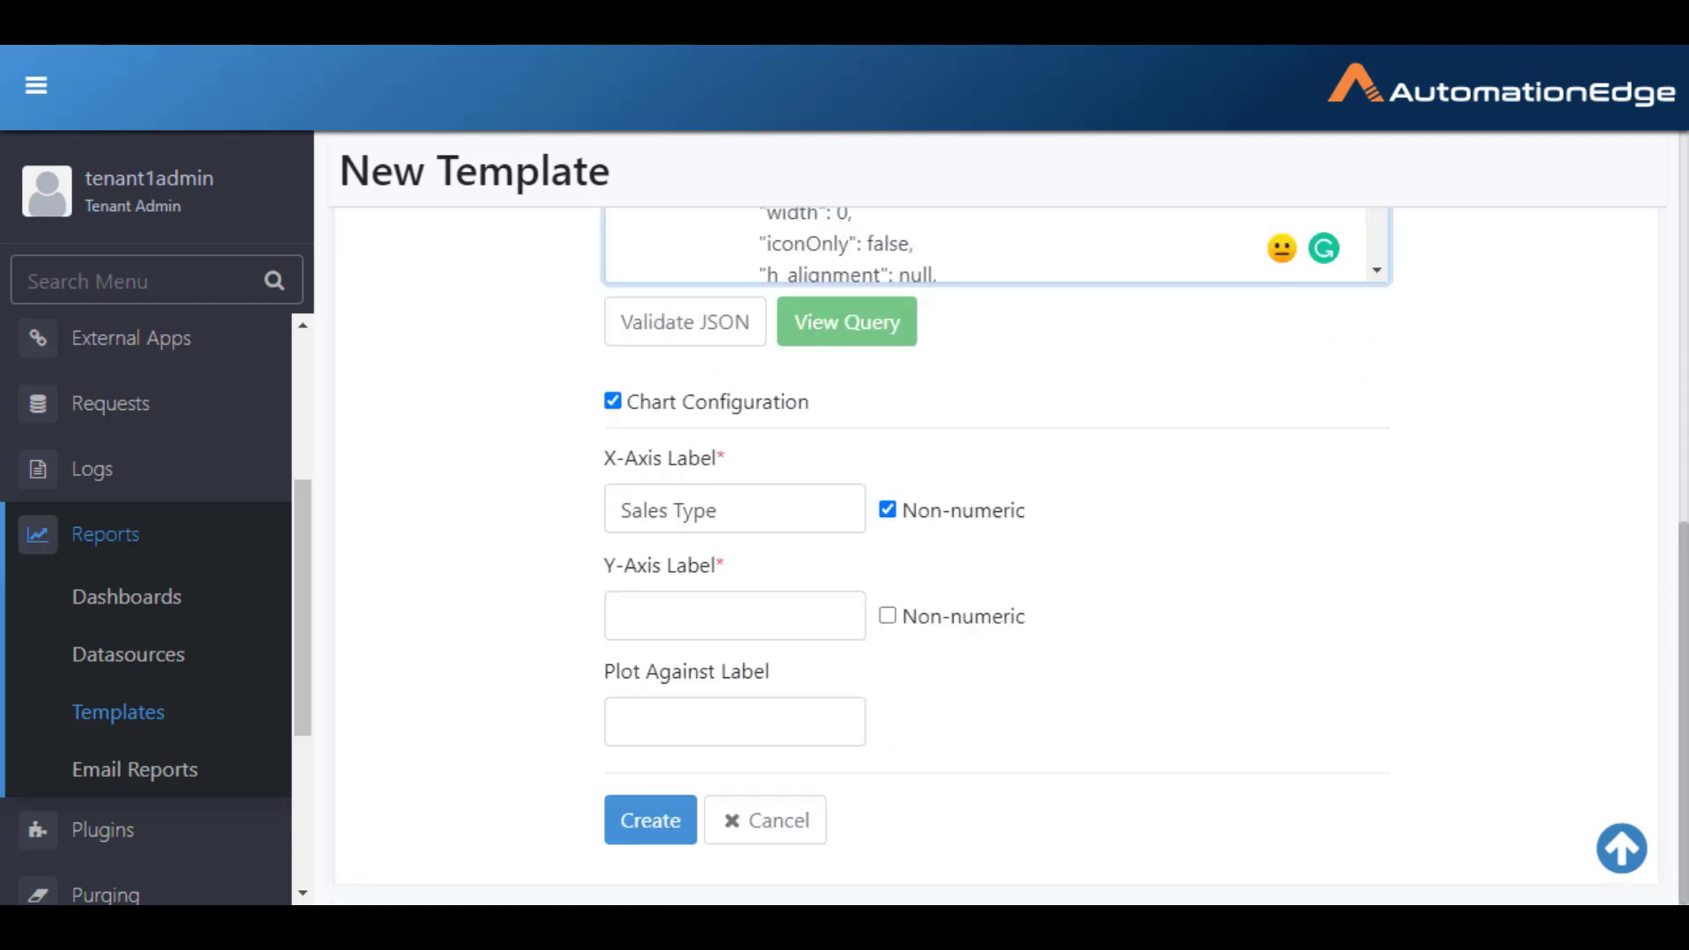
{"action": "left_click", "coordinate": [734, 616]}
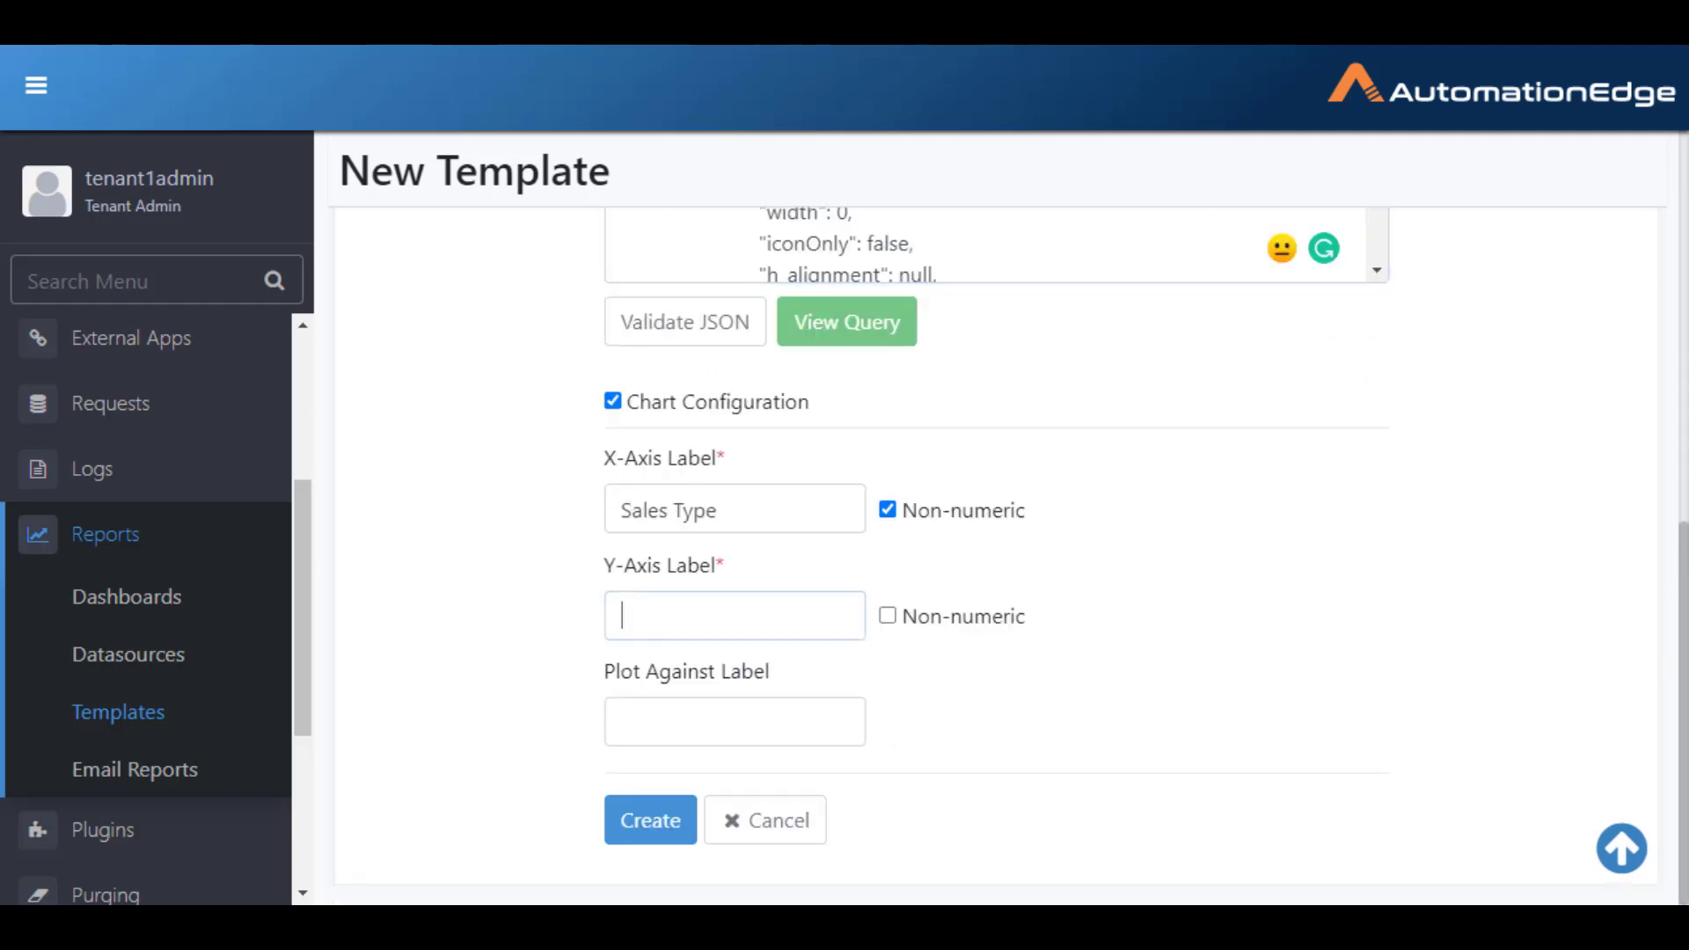
{"action": "type", "text": "Sales"}
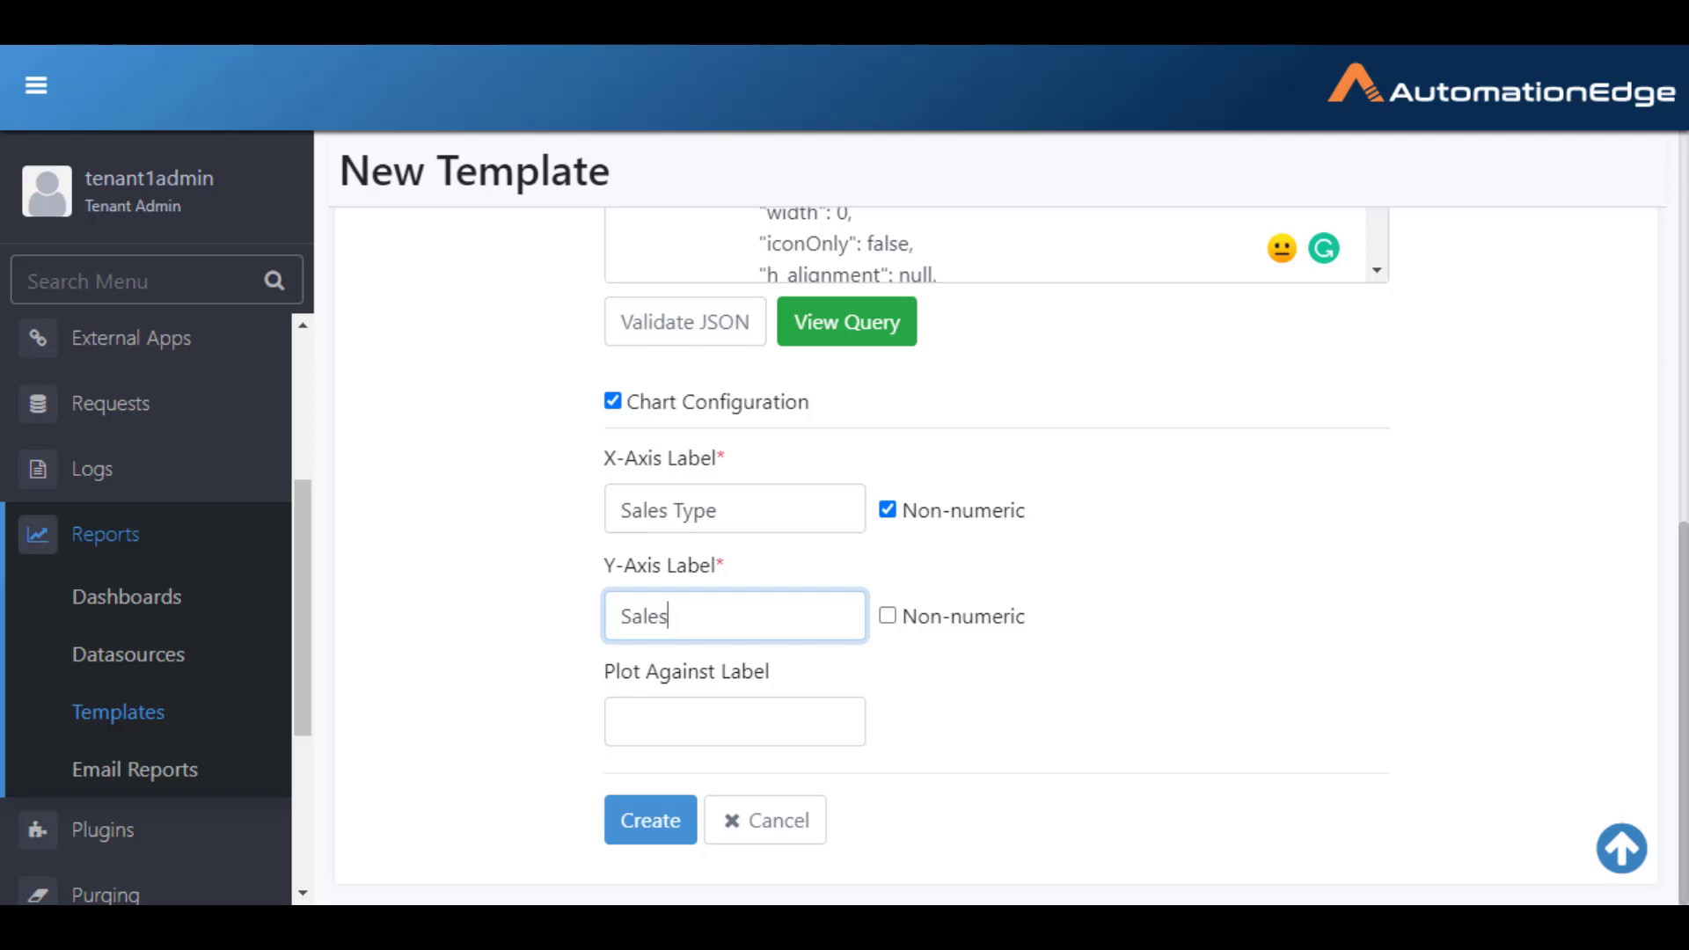
{"action": "left_click", "coordinate": [650, 820]}
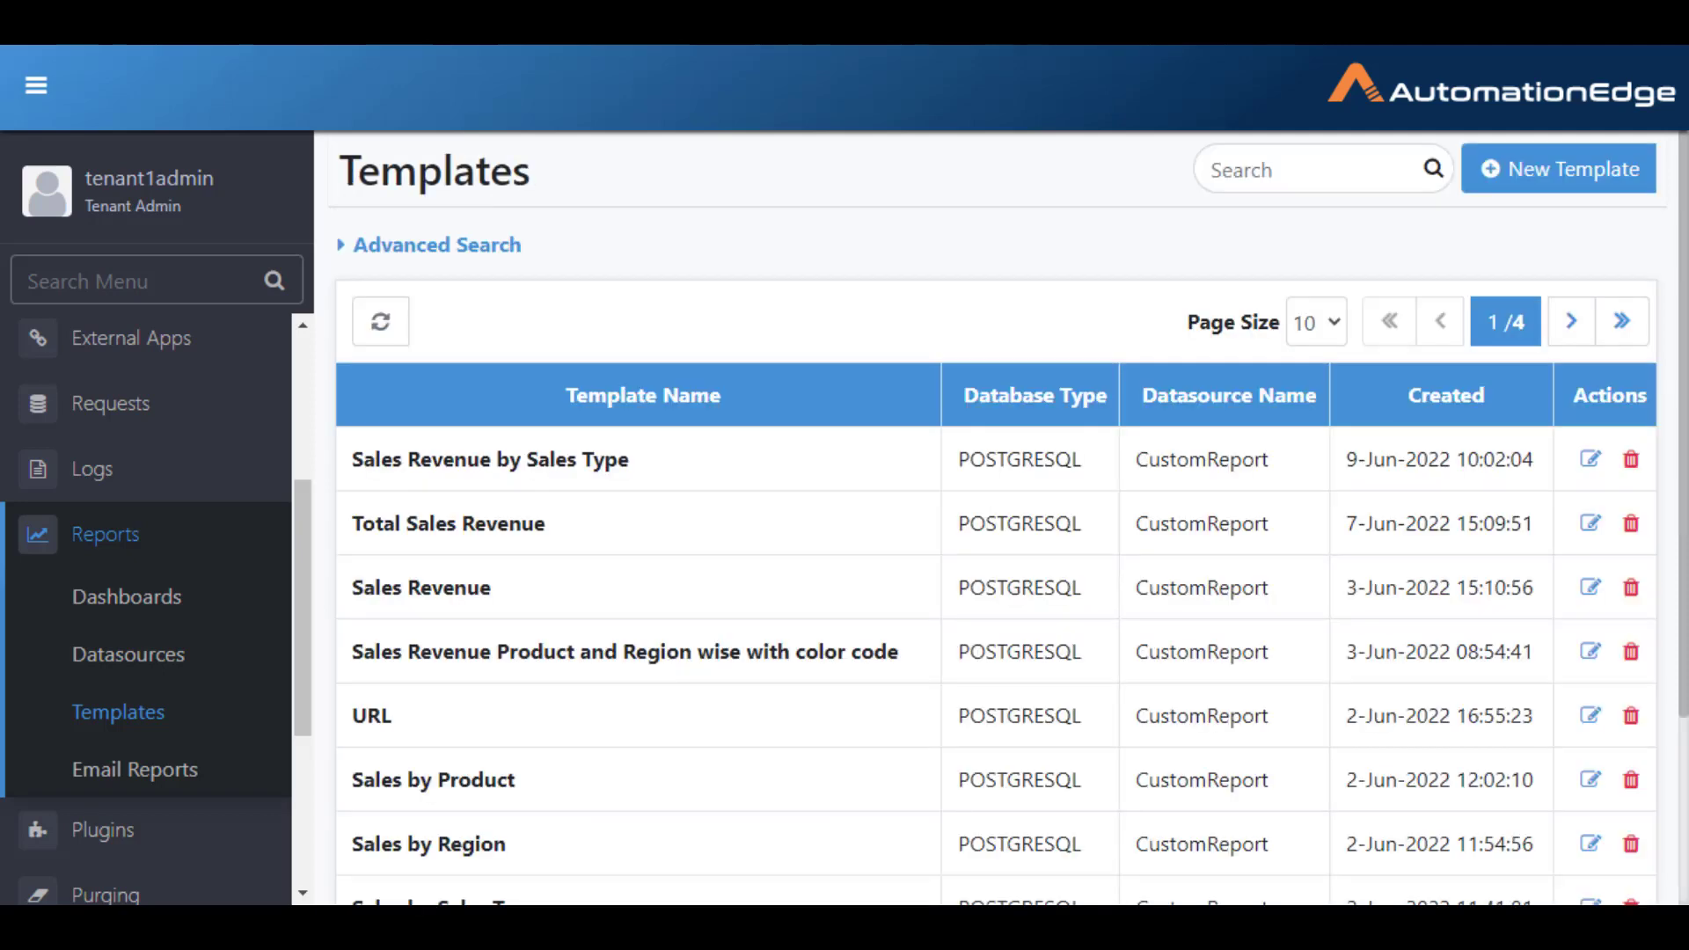
Step: Go to the report dashboards and show the Sales dashboard
{"action": "left_click", "coordinate": [127, 598]}
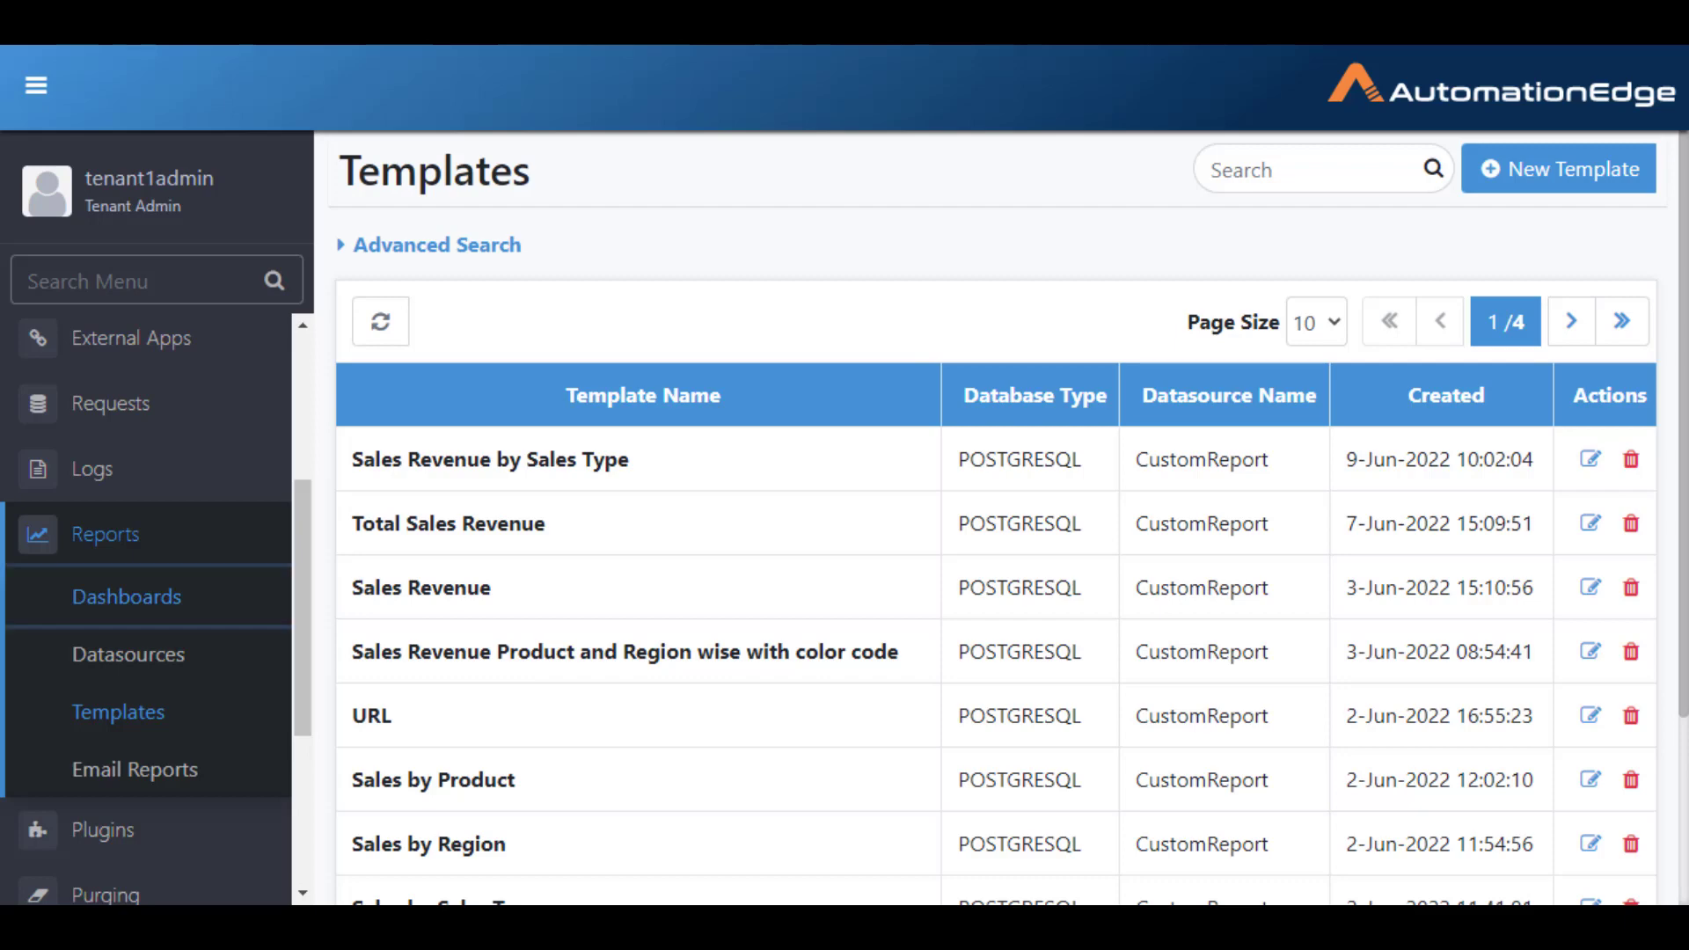
{"action": "left_click", "coordinate": [1261, 170]}
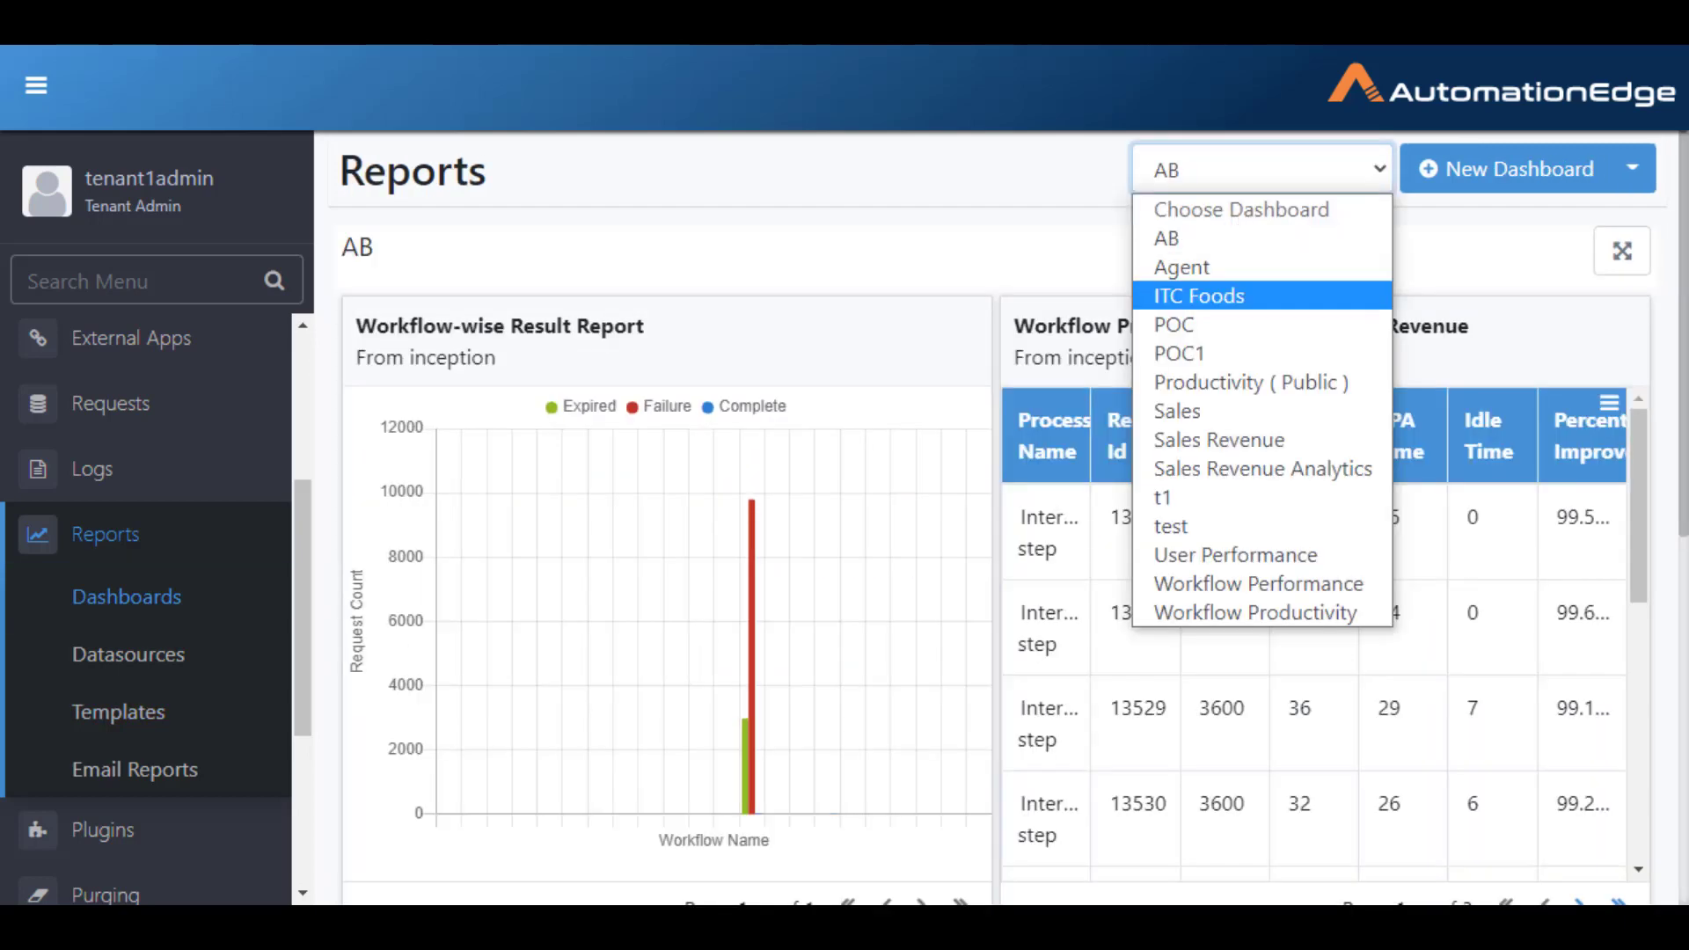
{"action": "left_click", "coordinate": [1177, 411]}
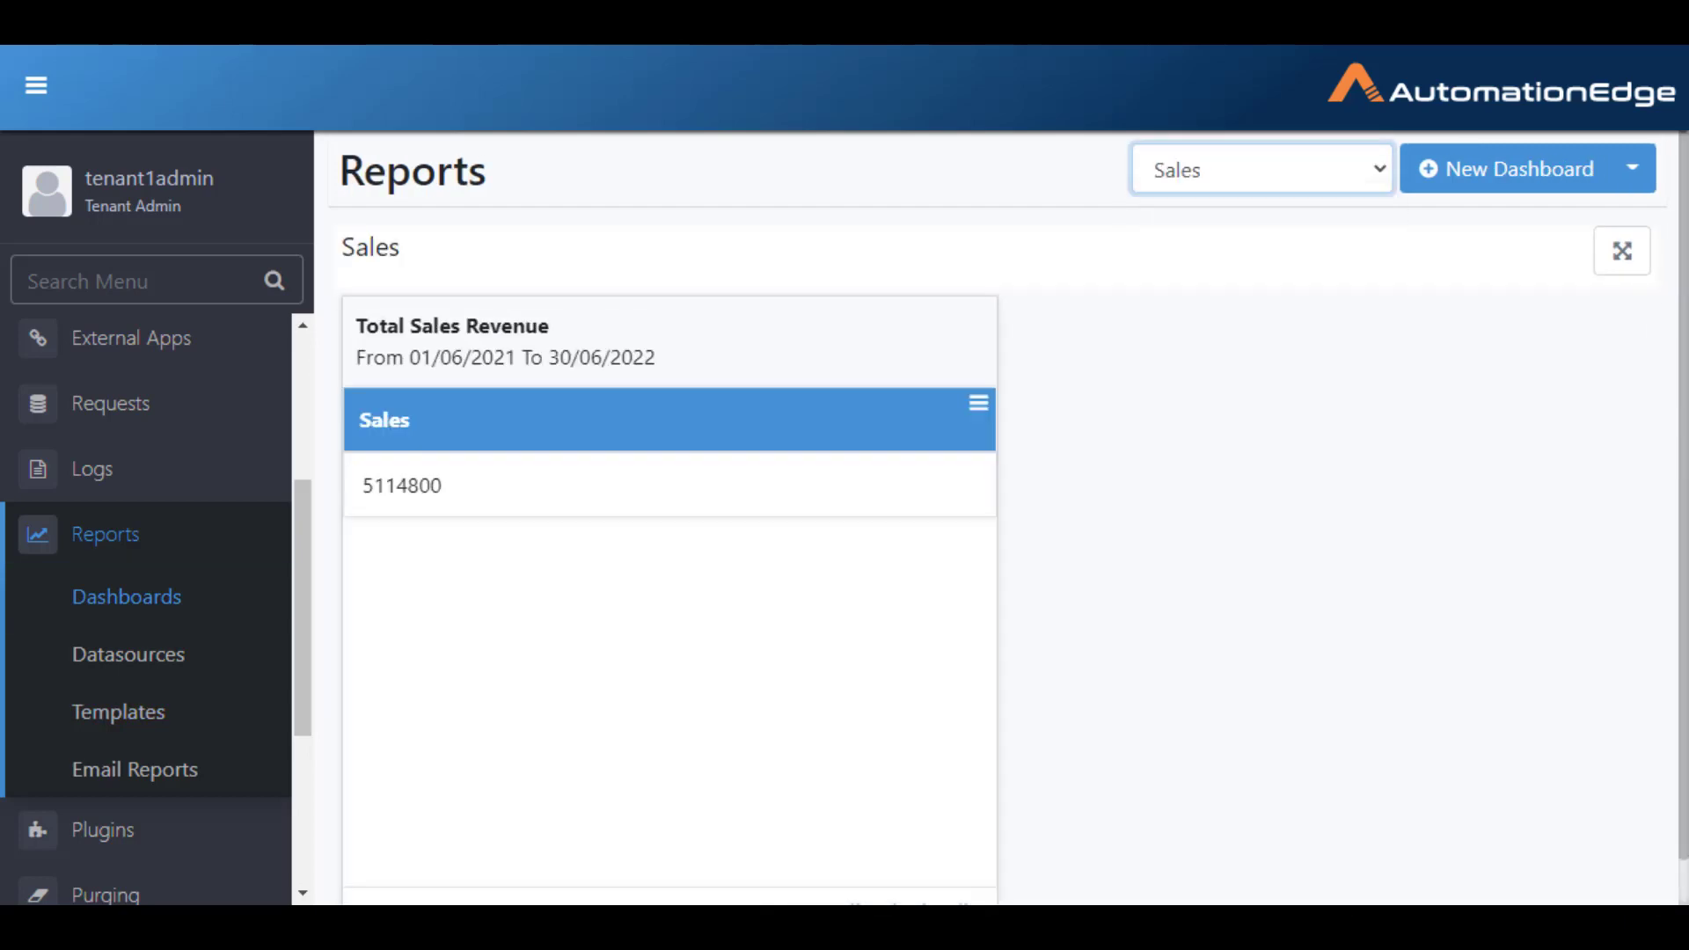
Step: Generate a new report of type Sales Revenue by Sales Type (Custom) with a page size of 50
{"action": "left_click", "coordinate": [1632, 168]}
{"action": "left_click", "coordinate": [1535, 351]}
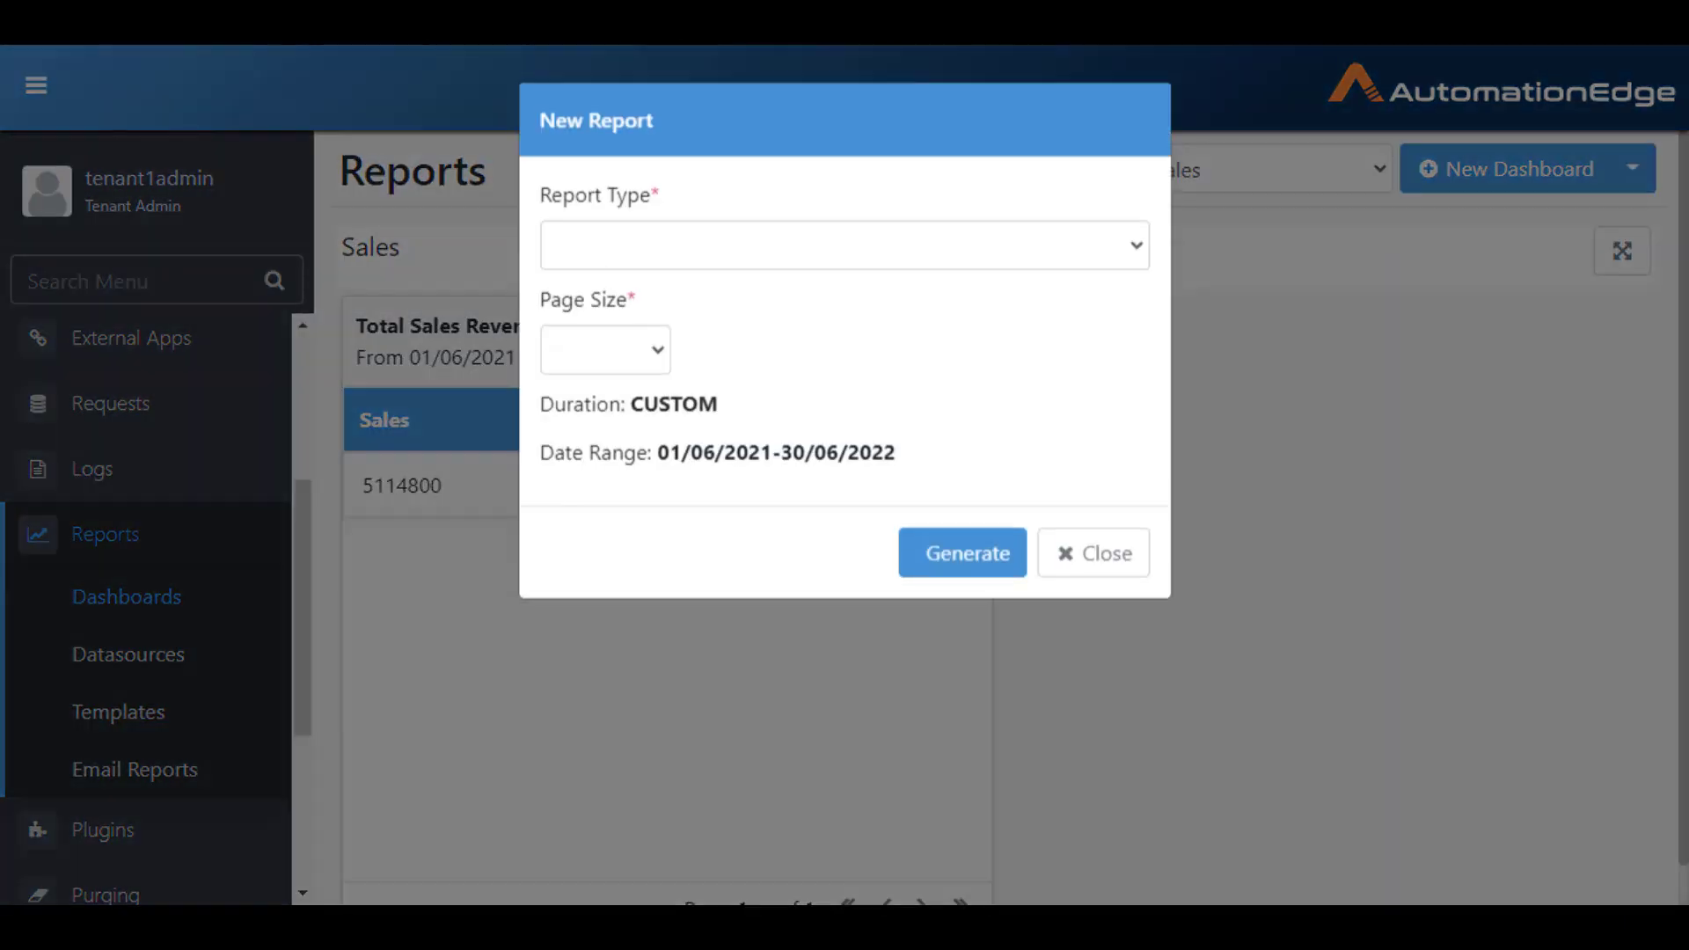
{"action": "left_click", "coordinate": [845, 246]}
{"action": "scroll", "coordinate": [792, 459], "scroll_direction": "down", "scroll_amount": 10}
{"action": "scroll", "coordinate": [792, 459], "scroll_direction": "up", "scroll_amount": 3}
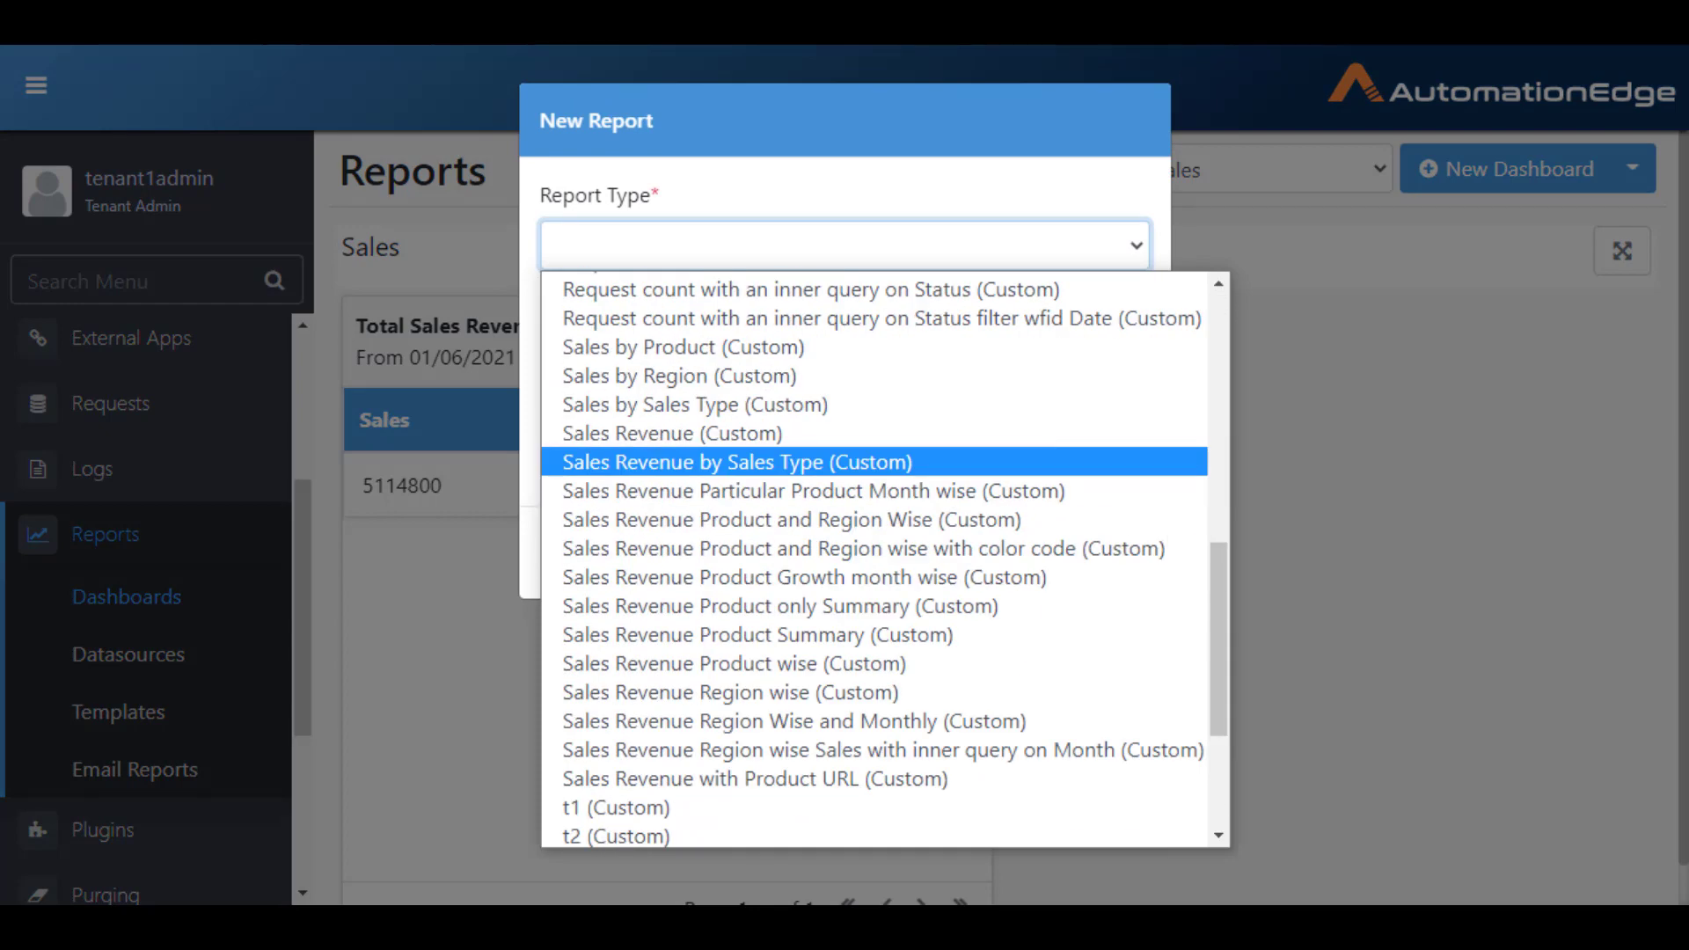
{"action": "left_click", "coordinate": [737, 462]}
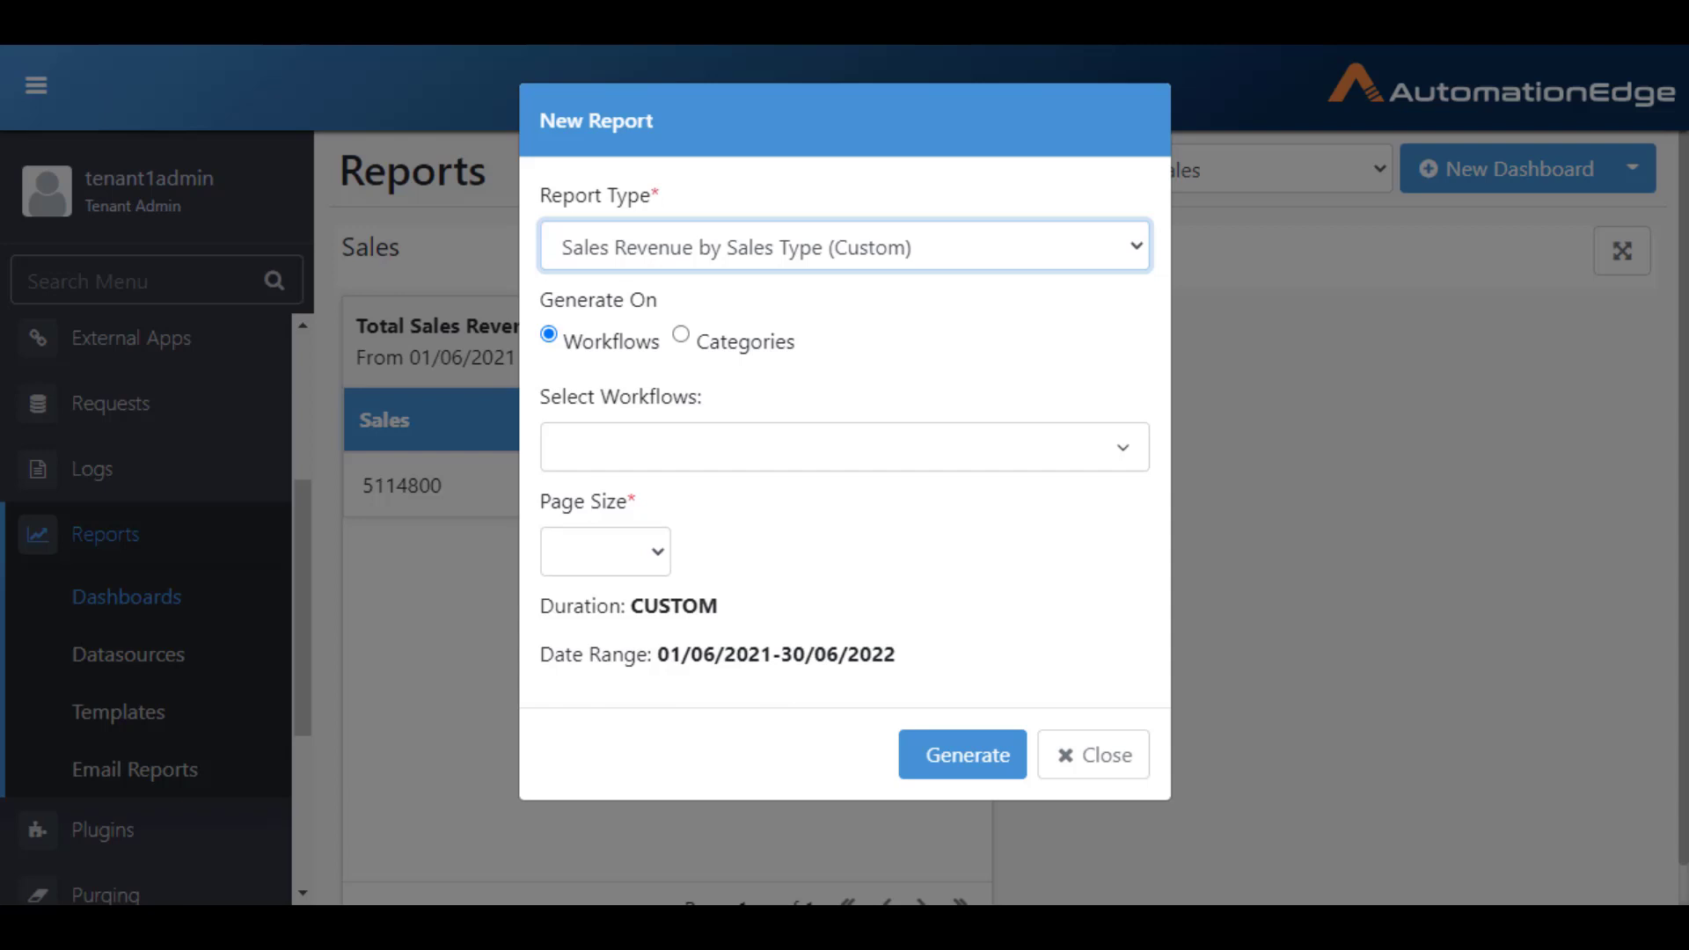
{"action": "left_click", "coordinate": [606, 552]}
{"action": "left_click", "coordinate": [606, 735]}
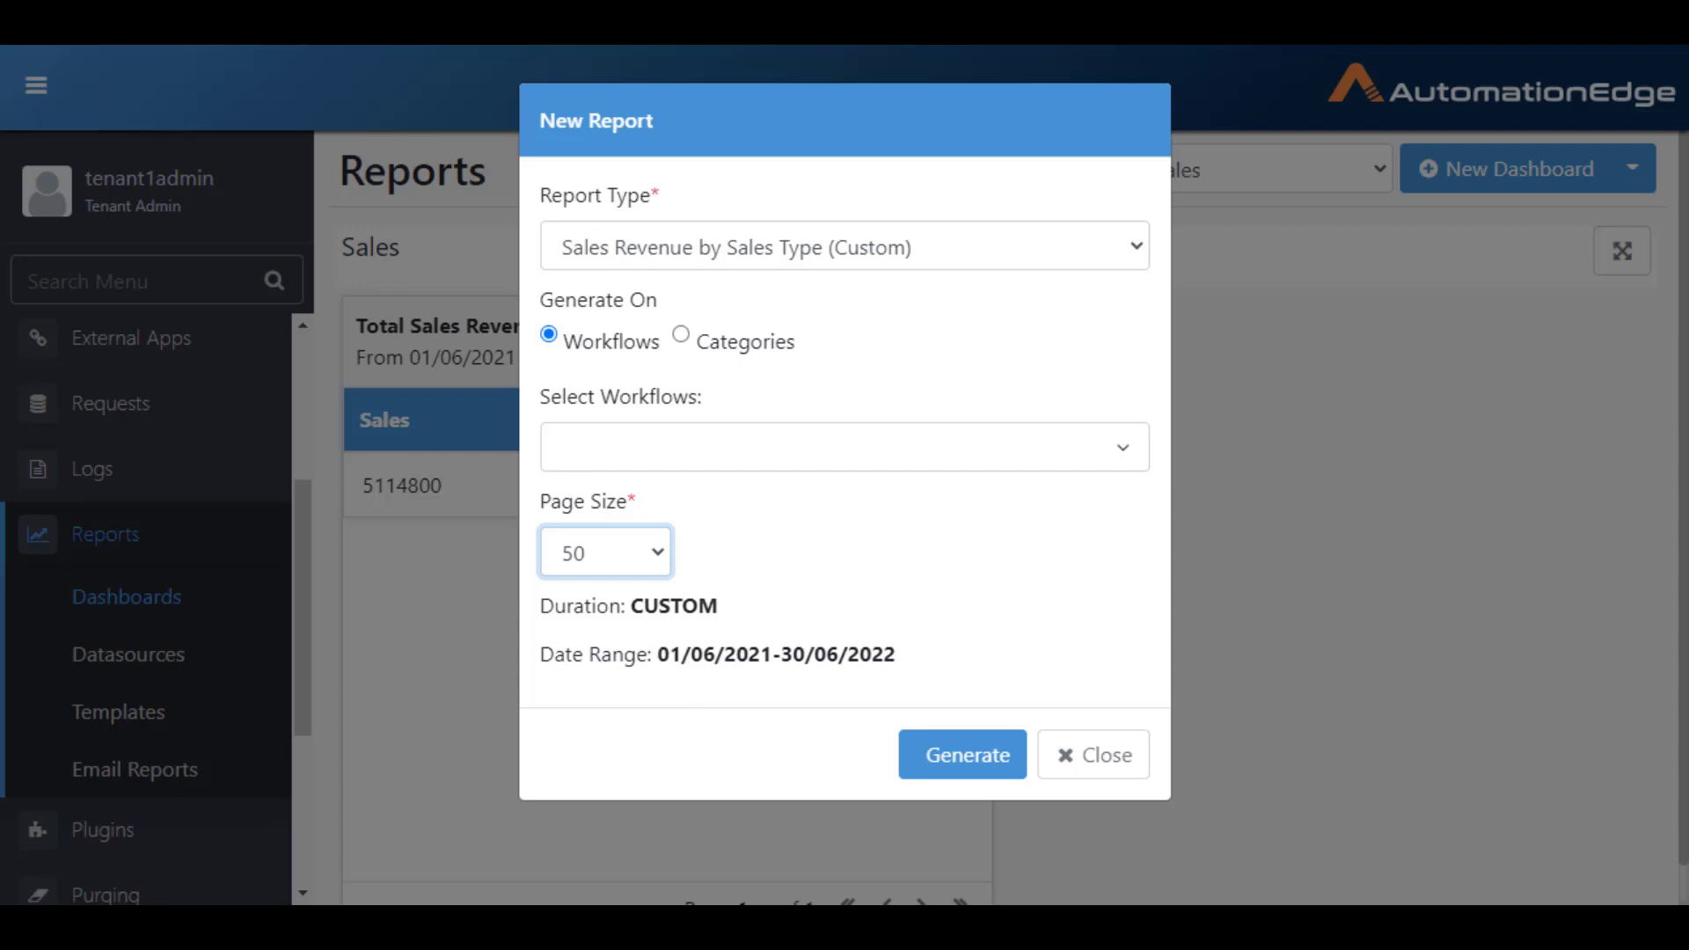
{"action": "left_click", "coordinate": [963, 754]}
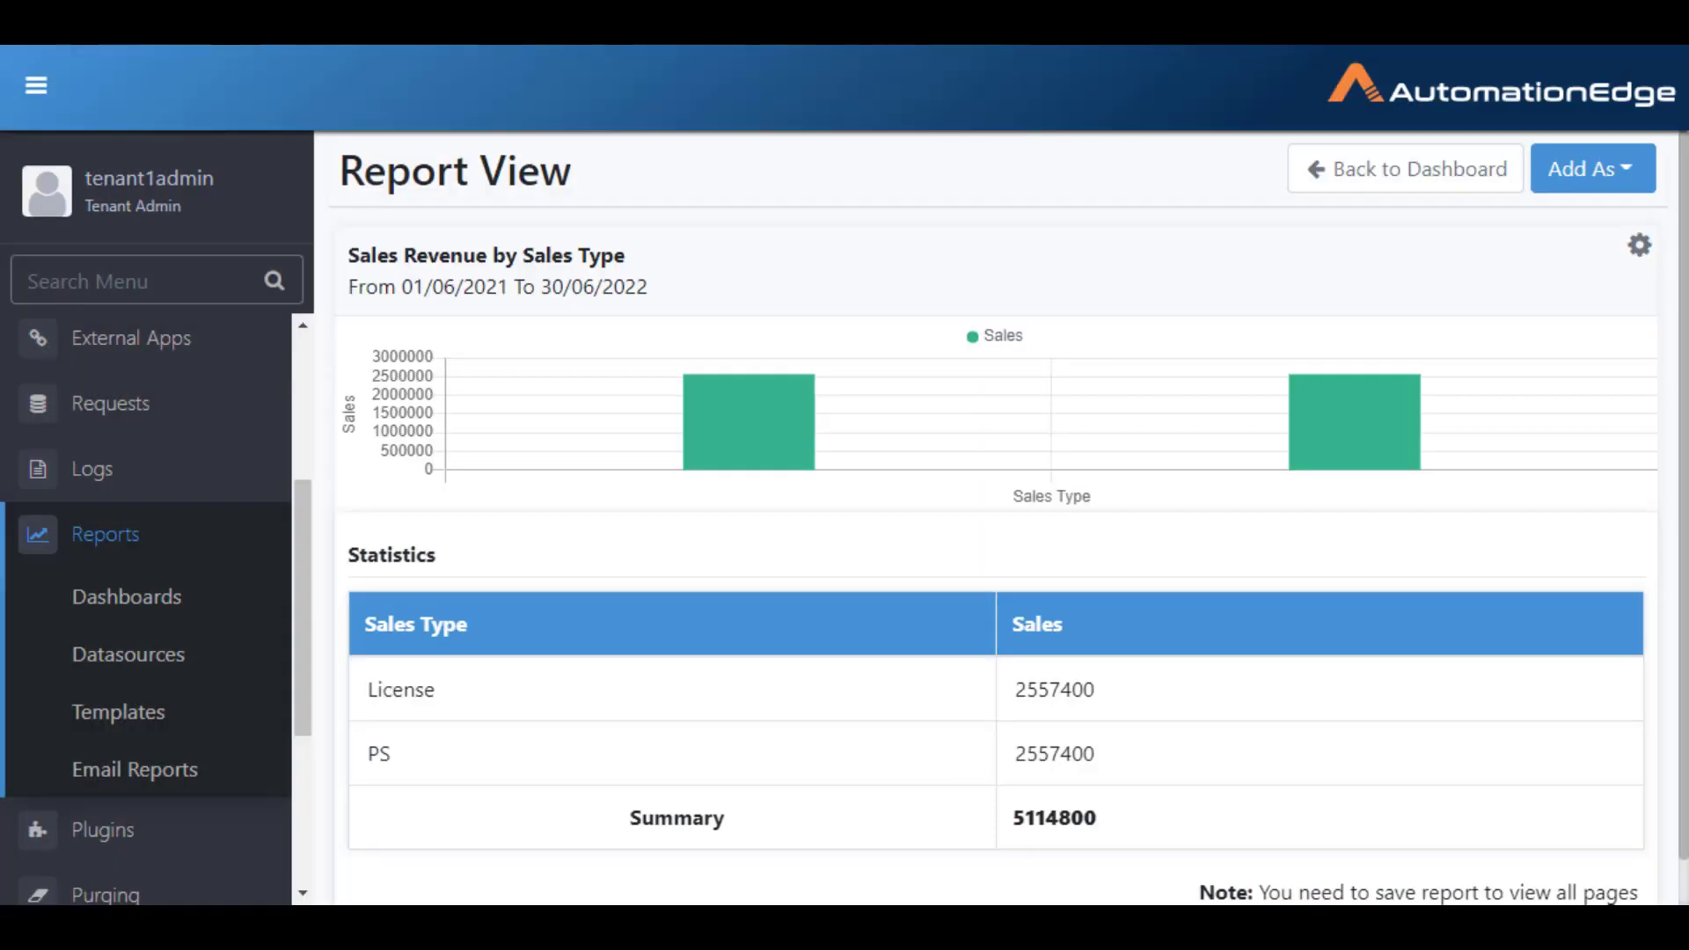
Step: Examine the generated report's bars and statistics, and check which chart types are available
{"action": "scroll", "coordinate": [996, 570], "scroll_direction": "down", "scroll_amount": 1}
{"action": "scroll", "coordinate": [997, 570], "scroll_direction": "up", "scroll_amount": 1}
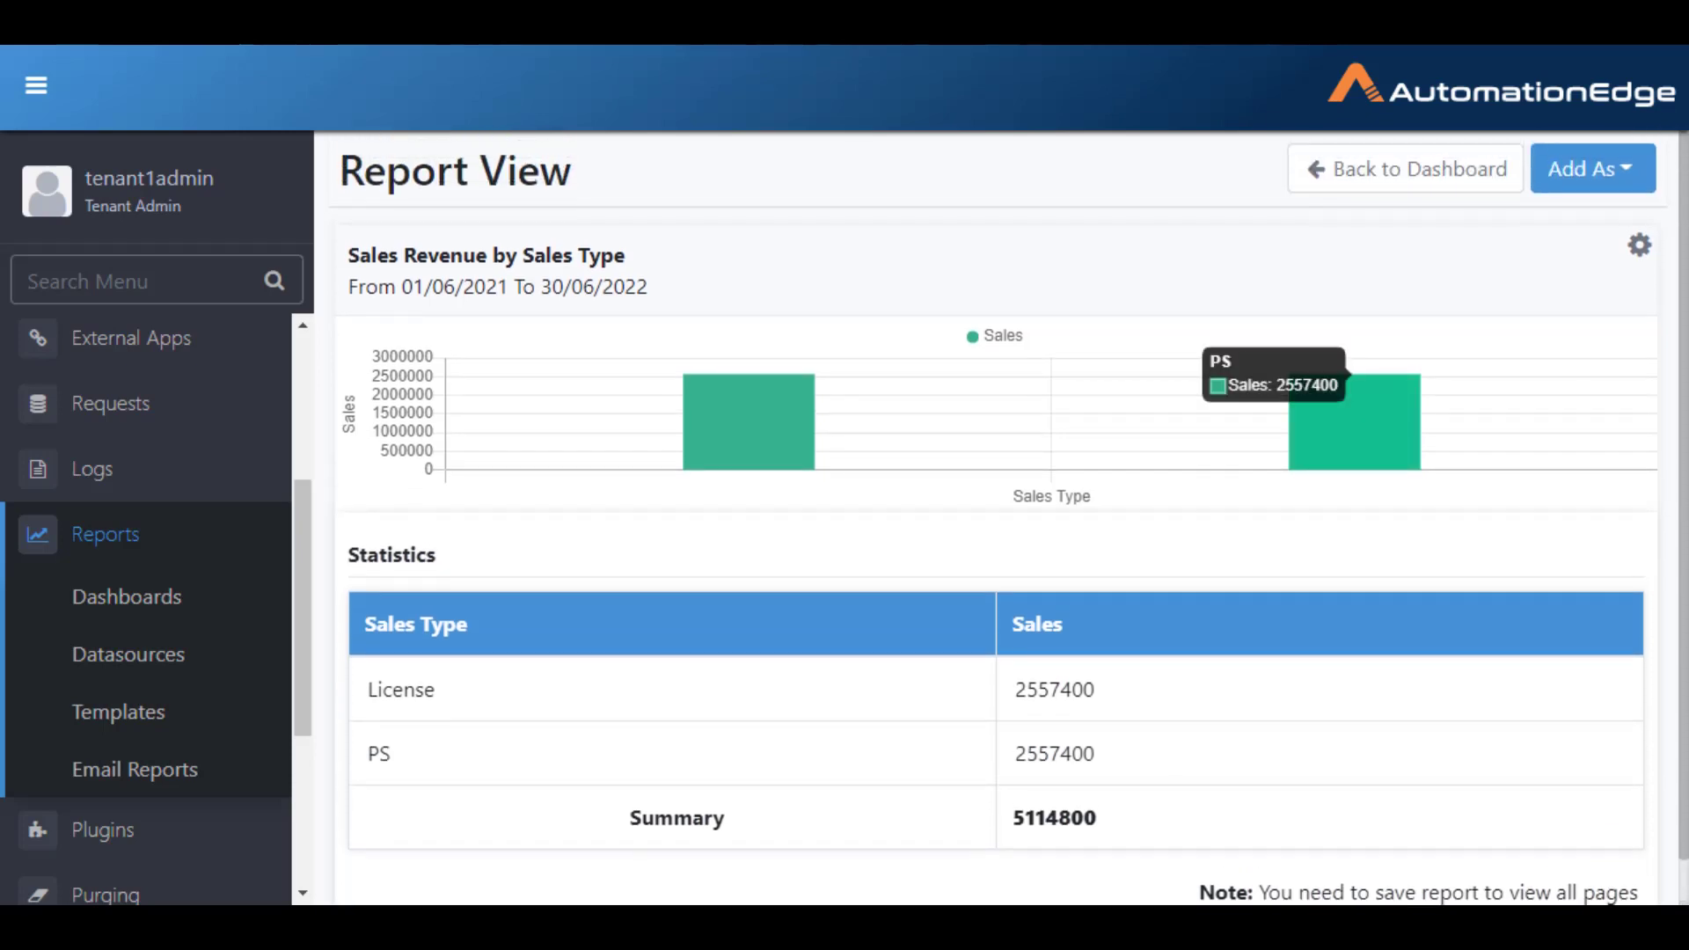
{"action": "mouse_move", "coordinate": [1355, 423]}
{"action": "mouse_move", "coordinate": [749, 422]}
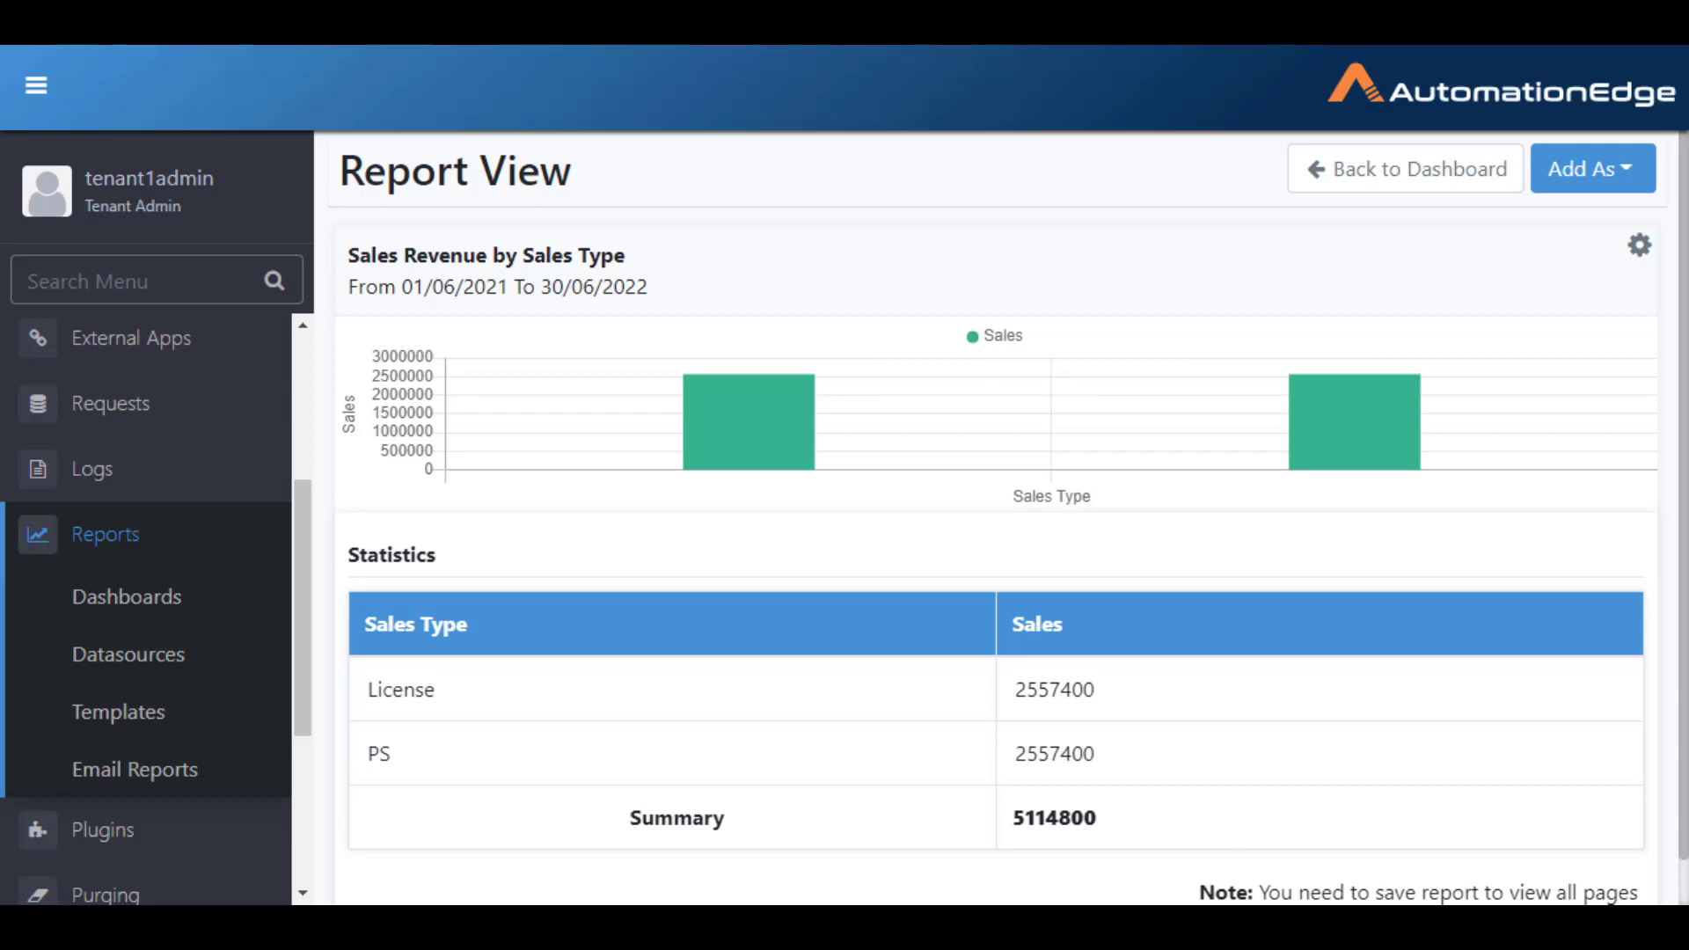
{"action": "left_click", "coordinate": [1639, 245]}
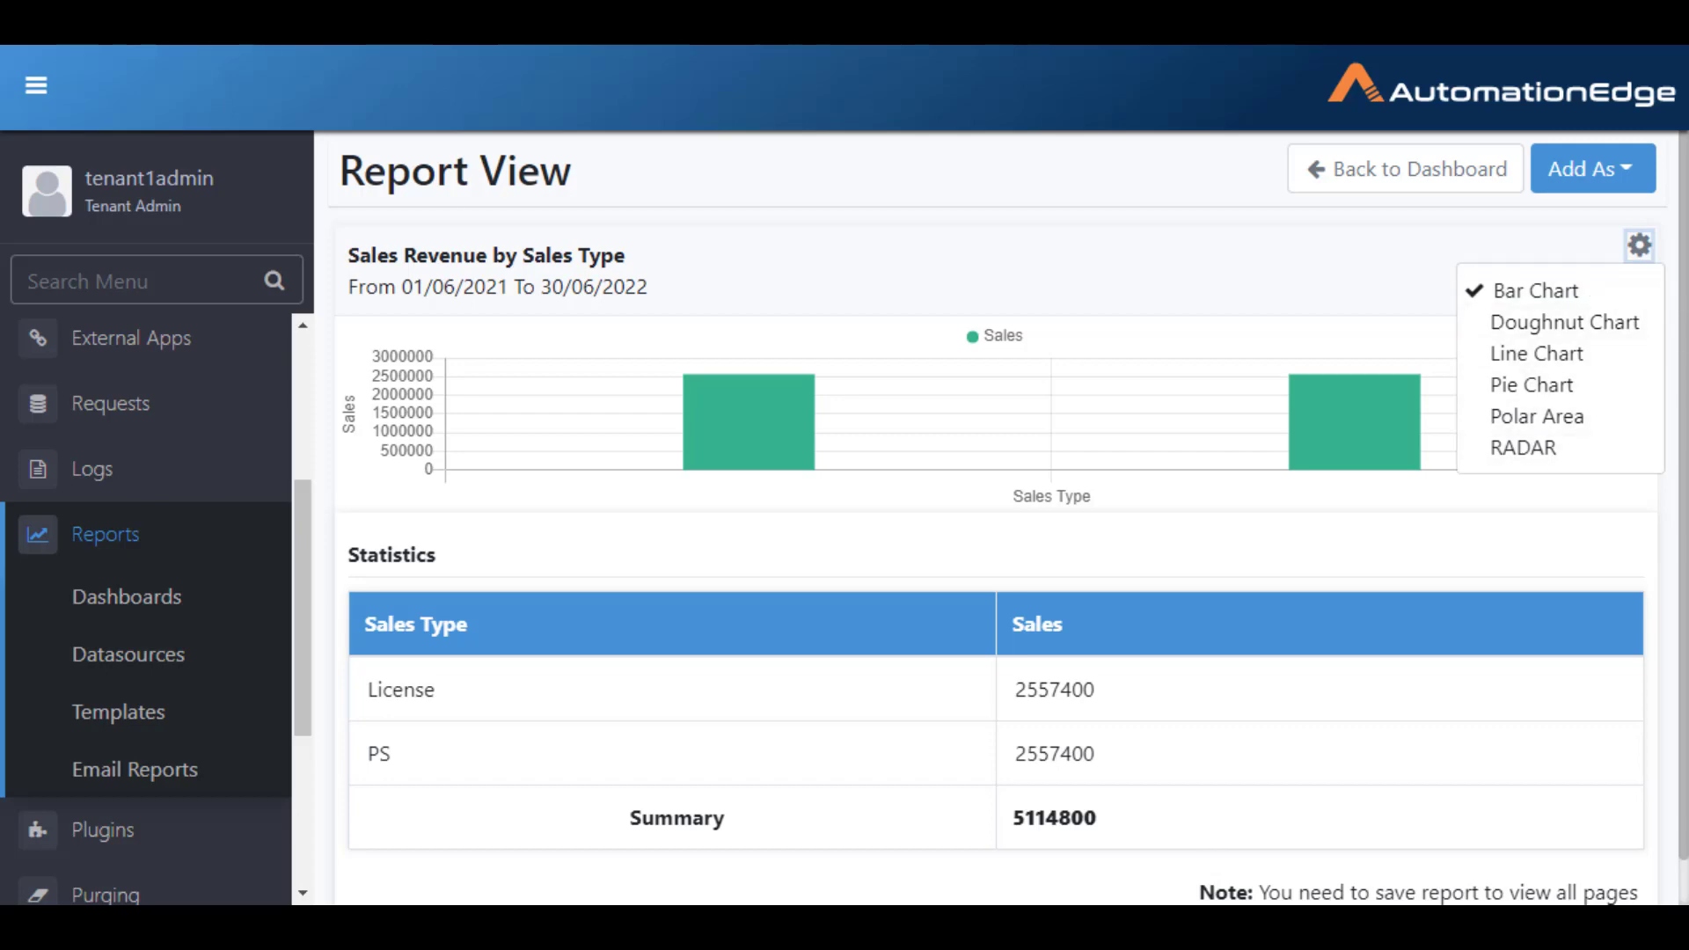
{"action": "left_click", "coordinate": [1373, 268]}
Step: Add the Sales Revenue by Sales Type report to the dashboard as a chart
{"action": "left_click", "coordinate": [1593, 169]}
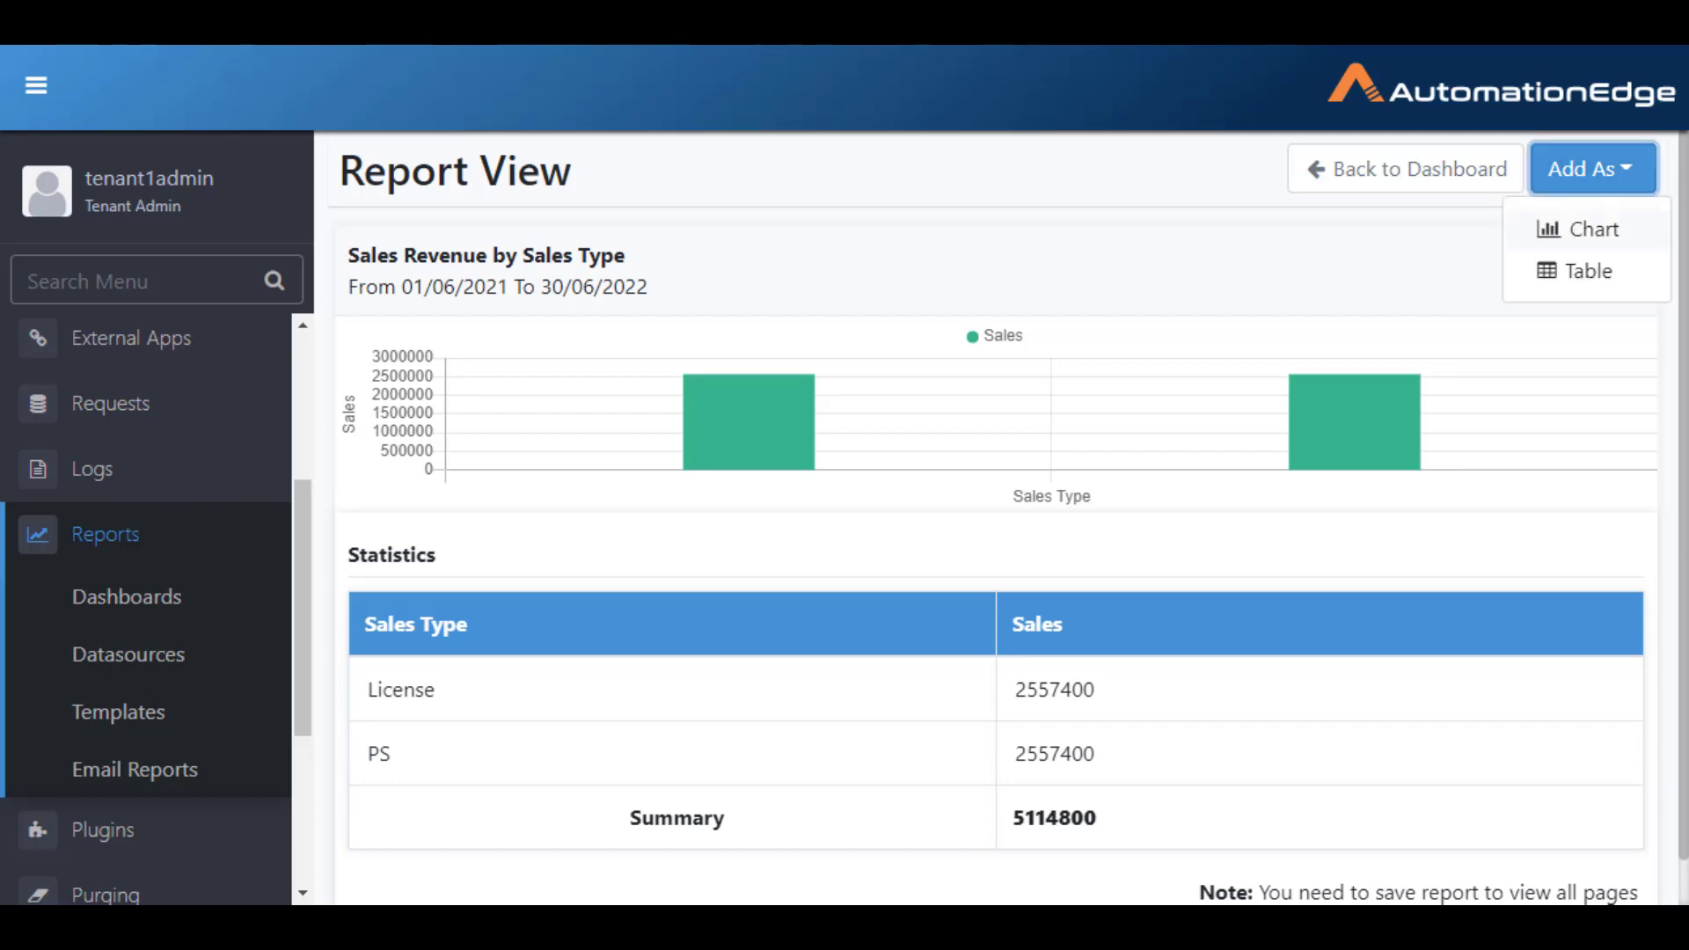
{"action": "left_click", "coordinate": [1584, 231]}
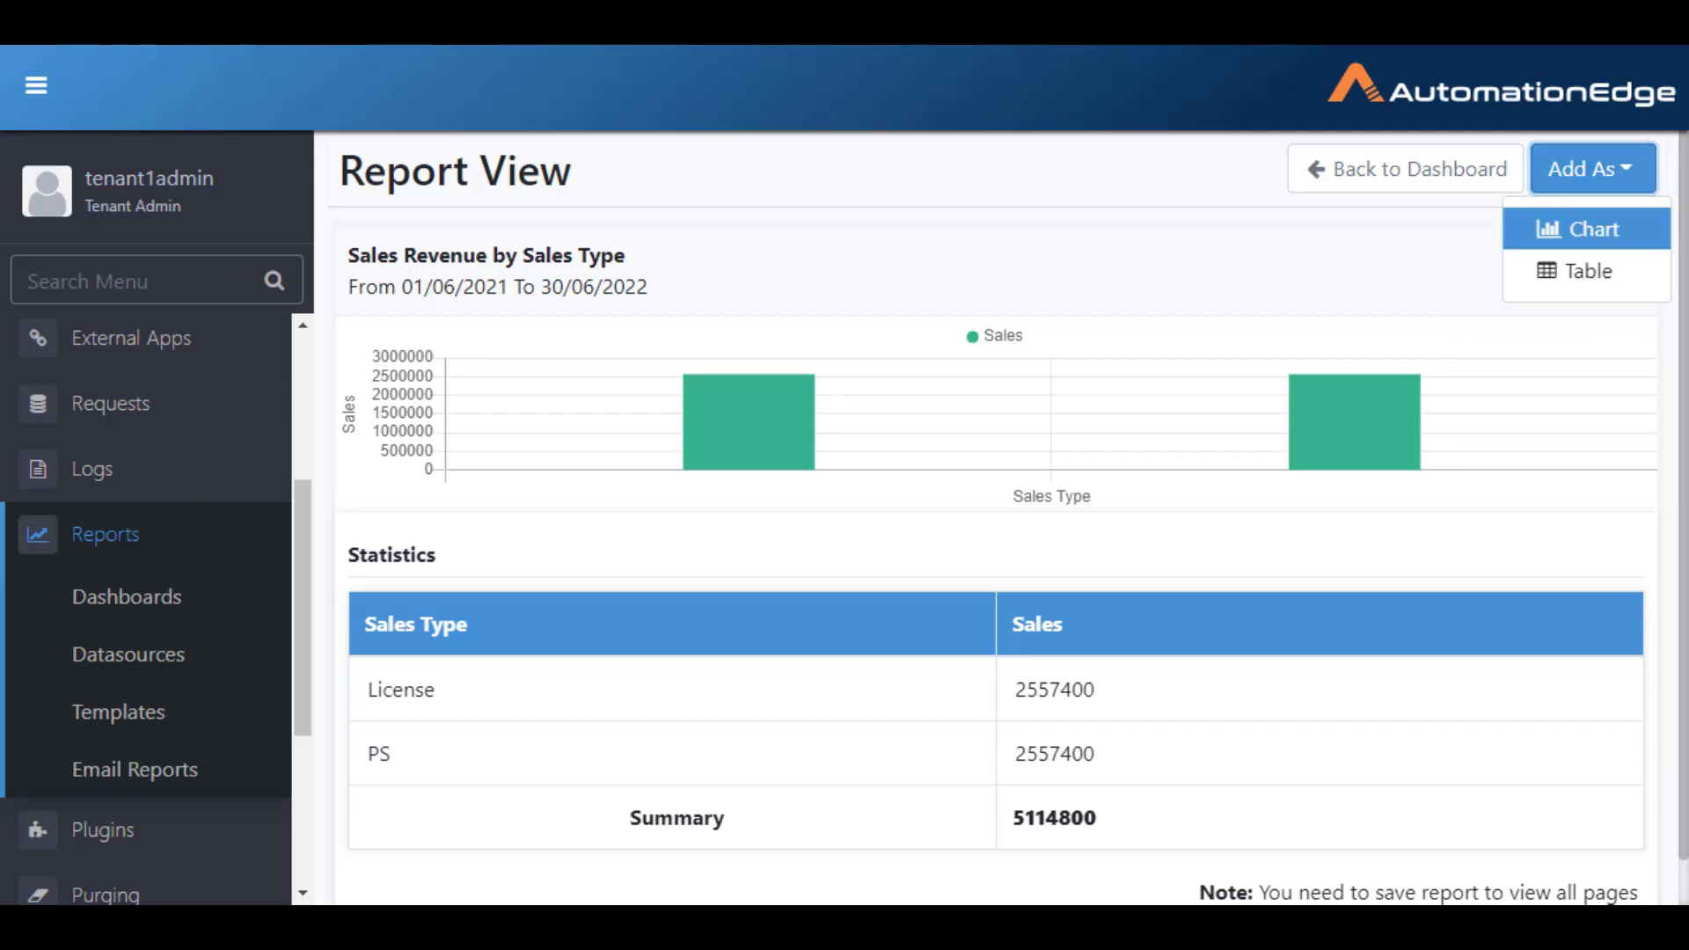
{"action": "left_click", "coordinate": [1005, 339]}
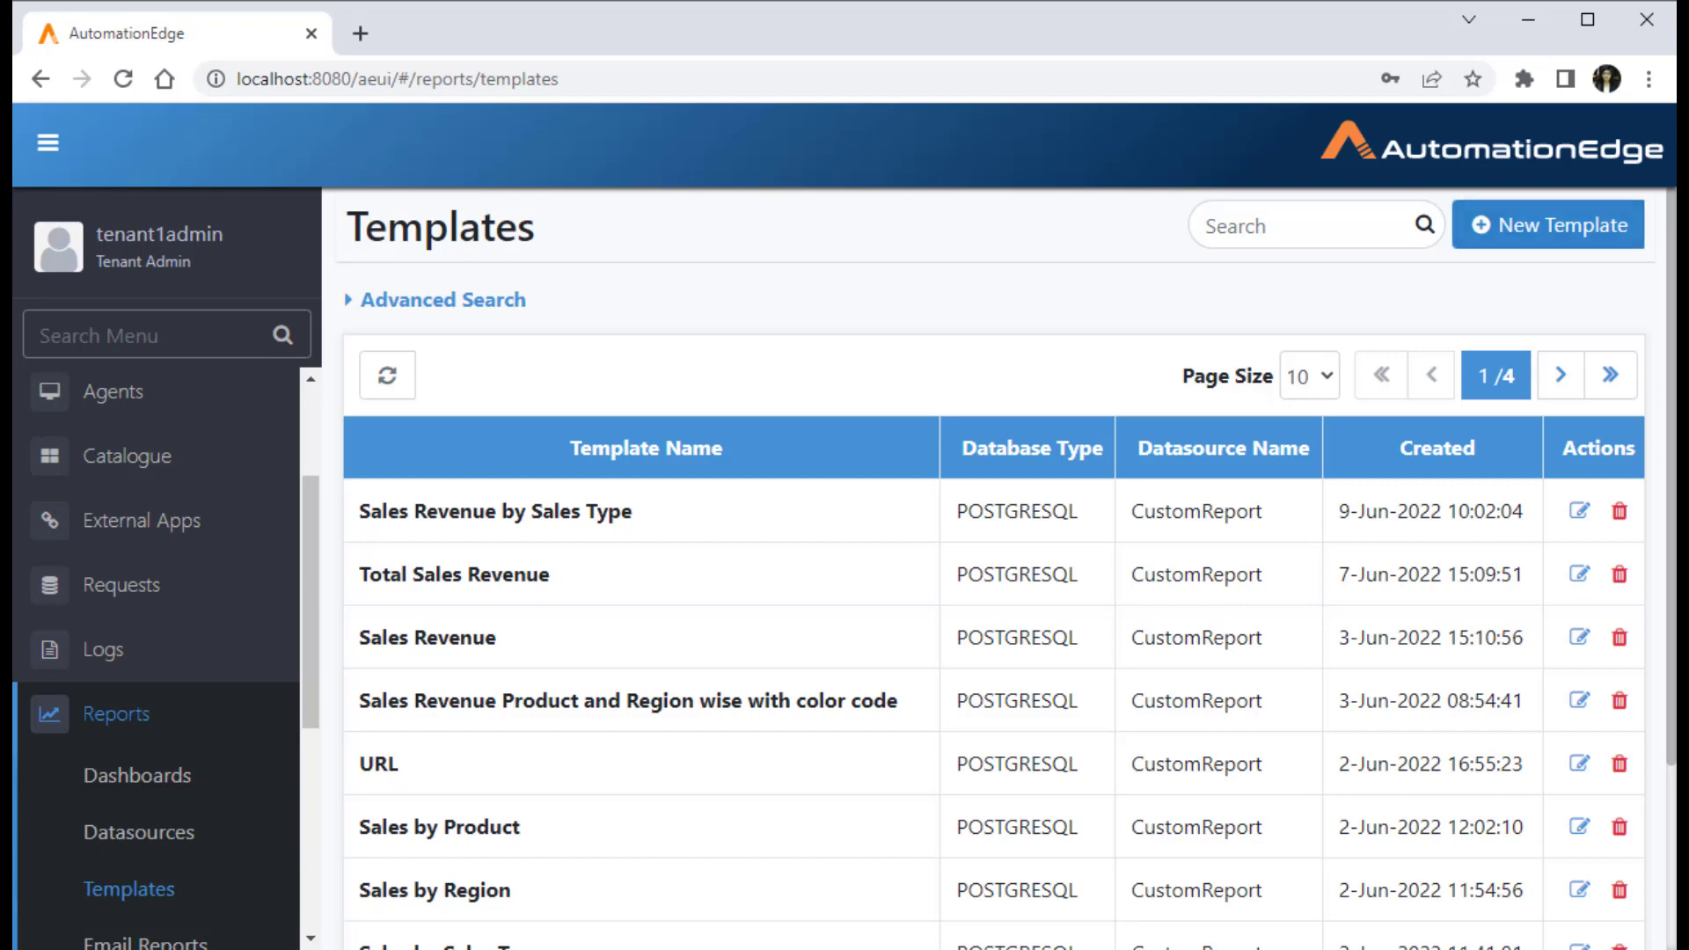
Step: Start a new template named Sales Revenue by Region, described as "Sales Revenue by Region across Products", on the CustomReport datasource
{"action": "left_click", "coordinate": [1549, 225]}
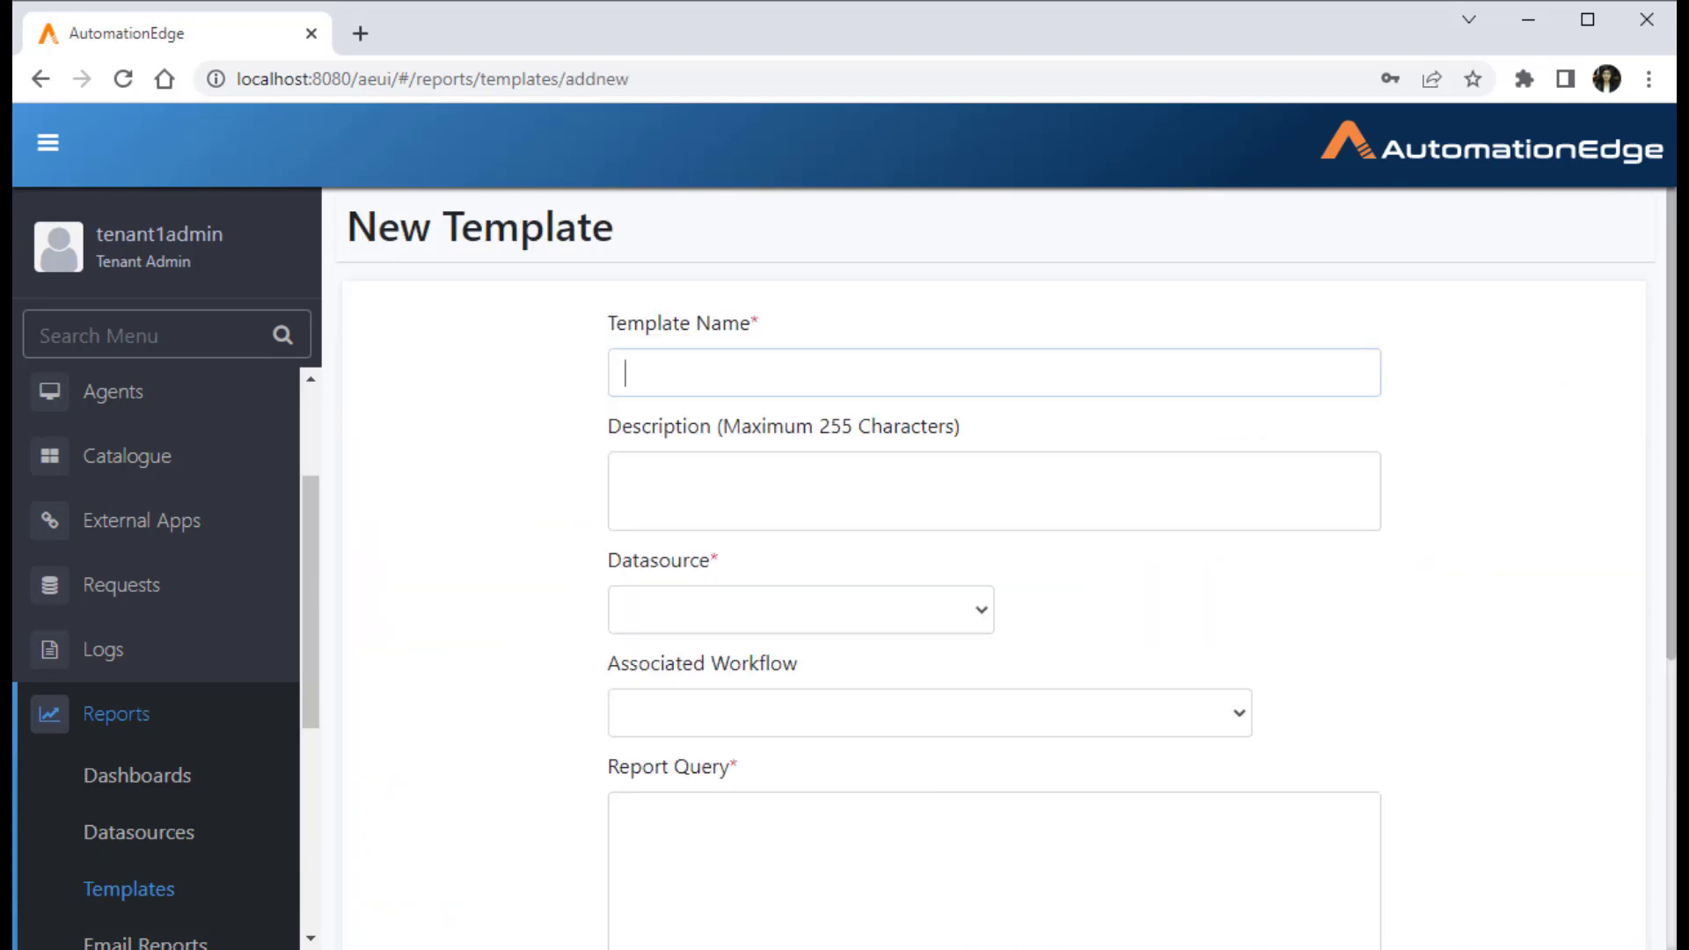
{"action": "type", "text": "Sales Revenue by Region"}
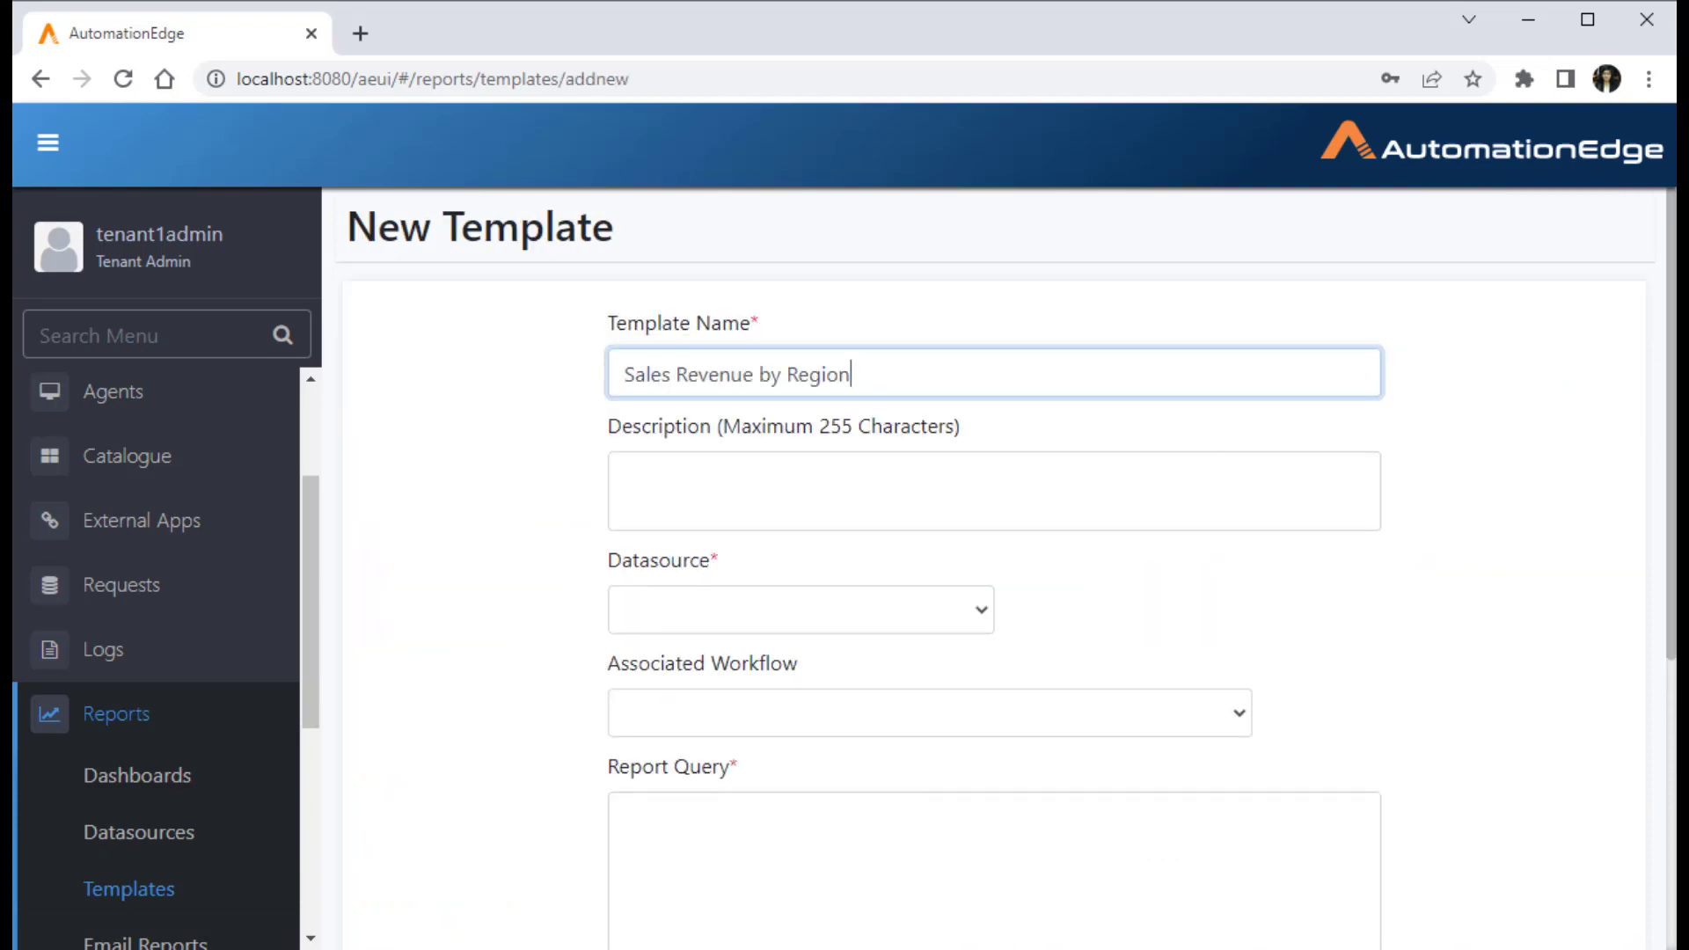
{"action": "key", "text": "Tab"}
{"action": "type", "text": "Sales Revenue by Region across Producs"}
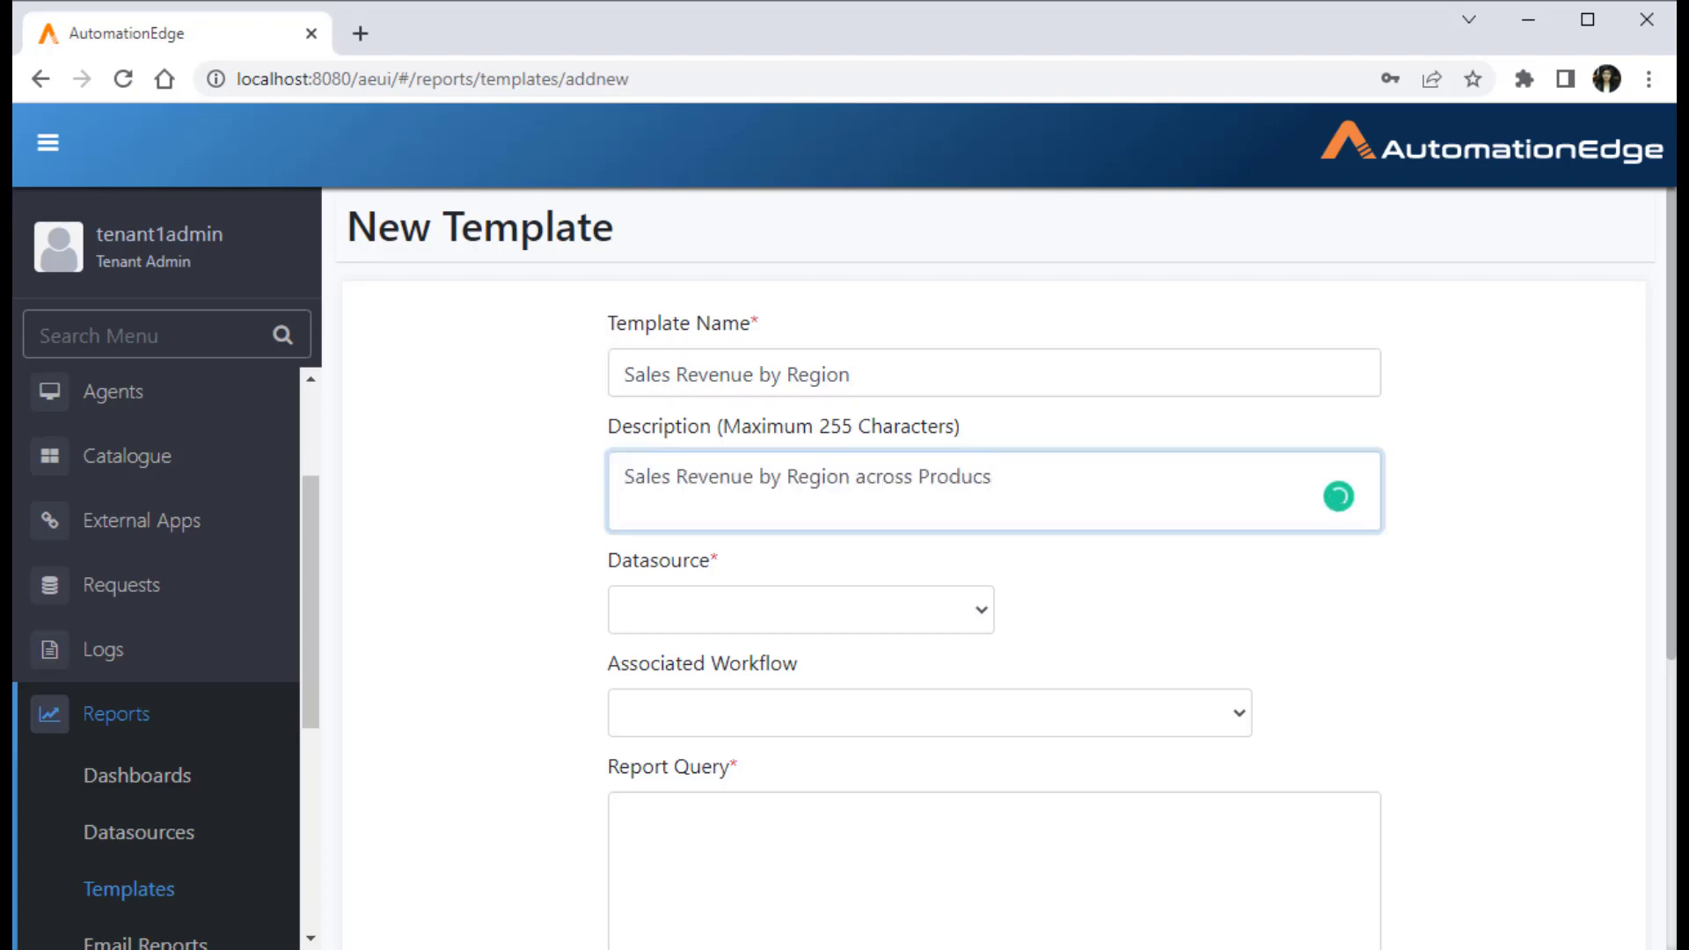
{"action": "key", "text": "BackSpace"}
{"action": "type", "text": "ts"}
{"action": "left_click", "coordinate": [801, 610]}
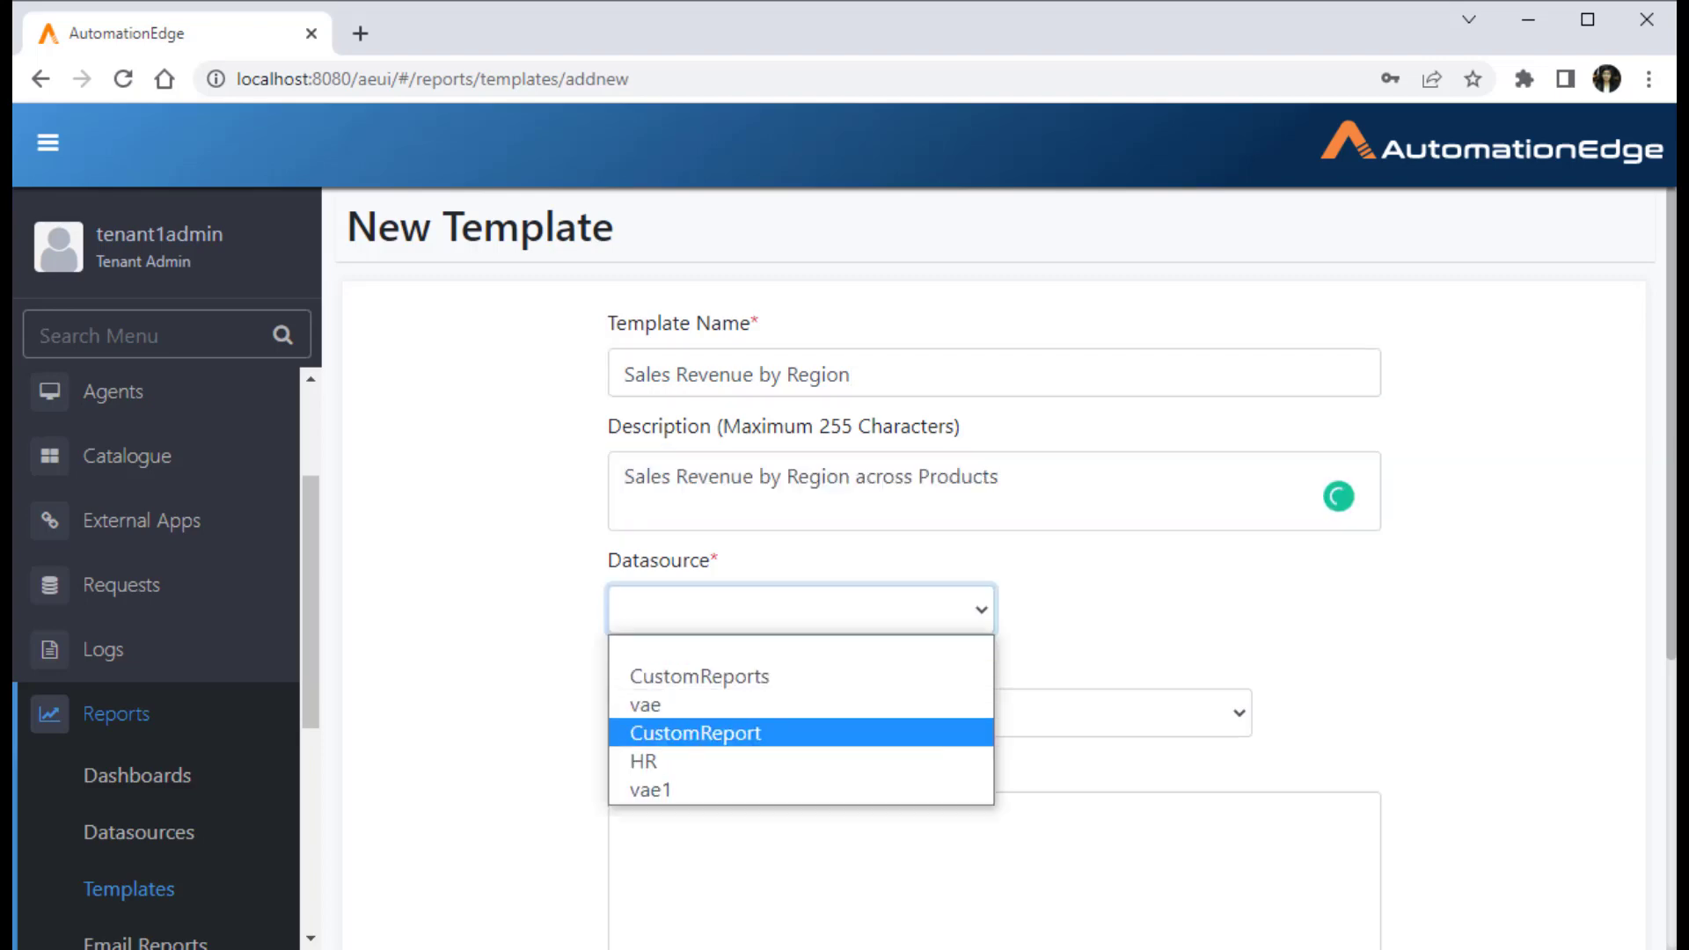
{"action": "left_click", "coordinate": [748, 734]}
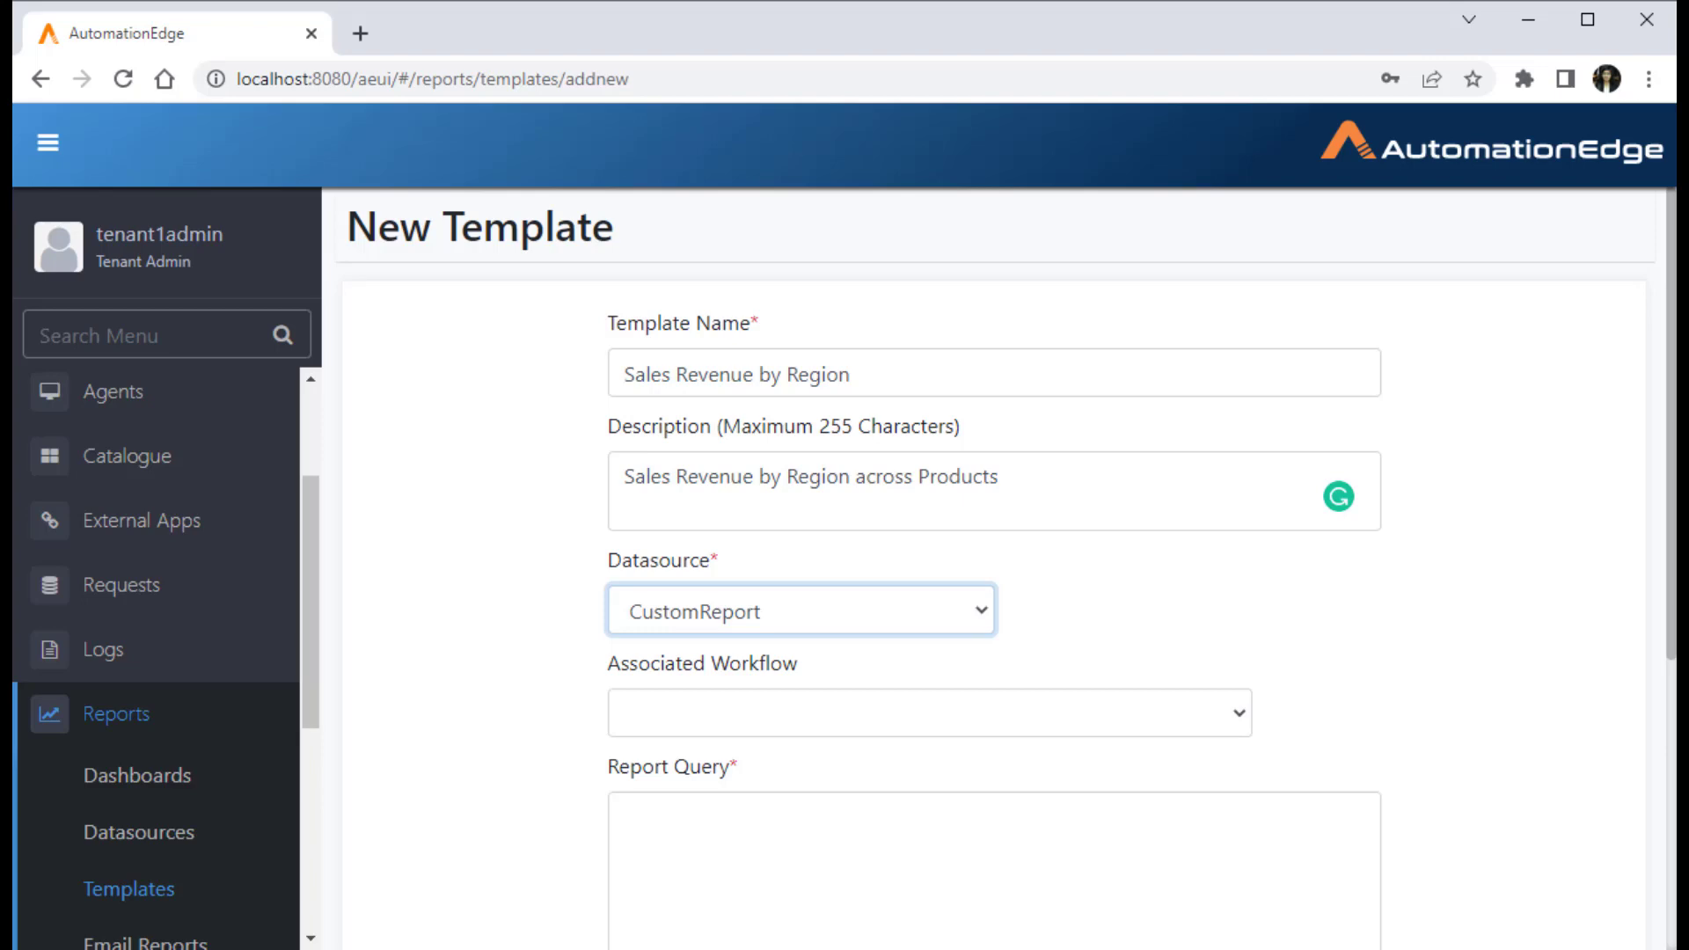
Step: Paste the prepared query JSON with the Region and summed Sales columns as the report query, review it and validate it
{"action": "scroll", "coordinate": [995, 607], "scroll_direction": "down", "scroll_amount": 2}
{"action": "left_click", "coordinate": [994, 695]}
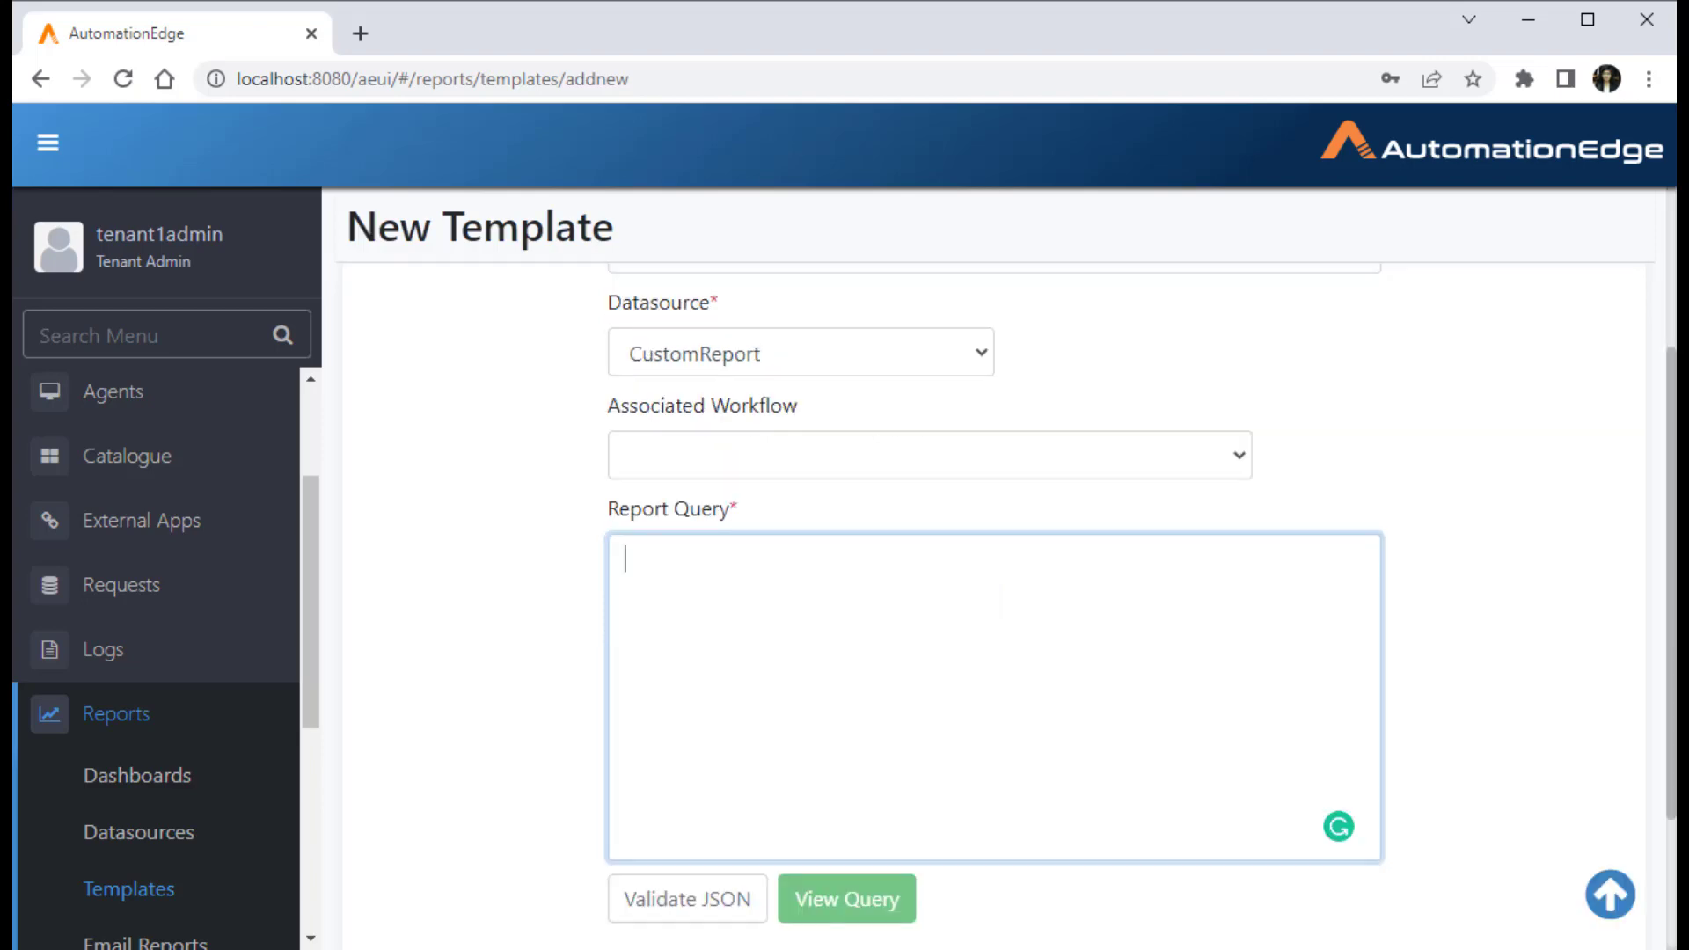
{"action": "key", "text": "ctrl+v"}
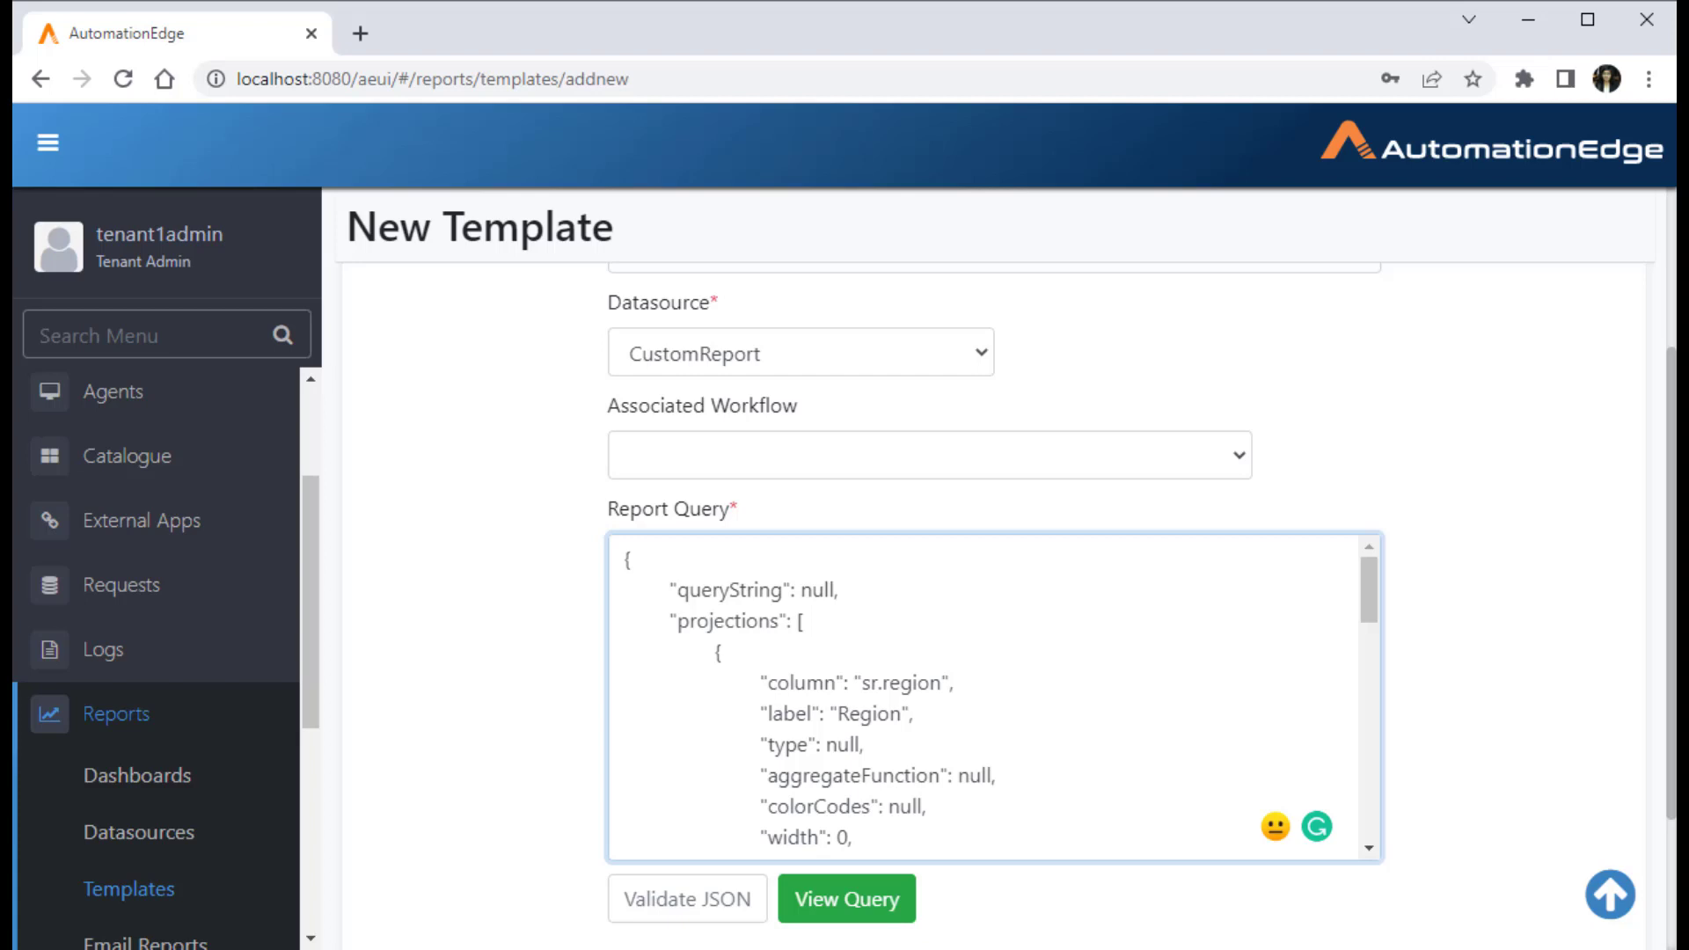
{"action": "scroll", "coordinate": [986, 696], "scroll_direction": "down", "scroll_amount": 2}
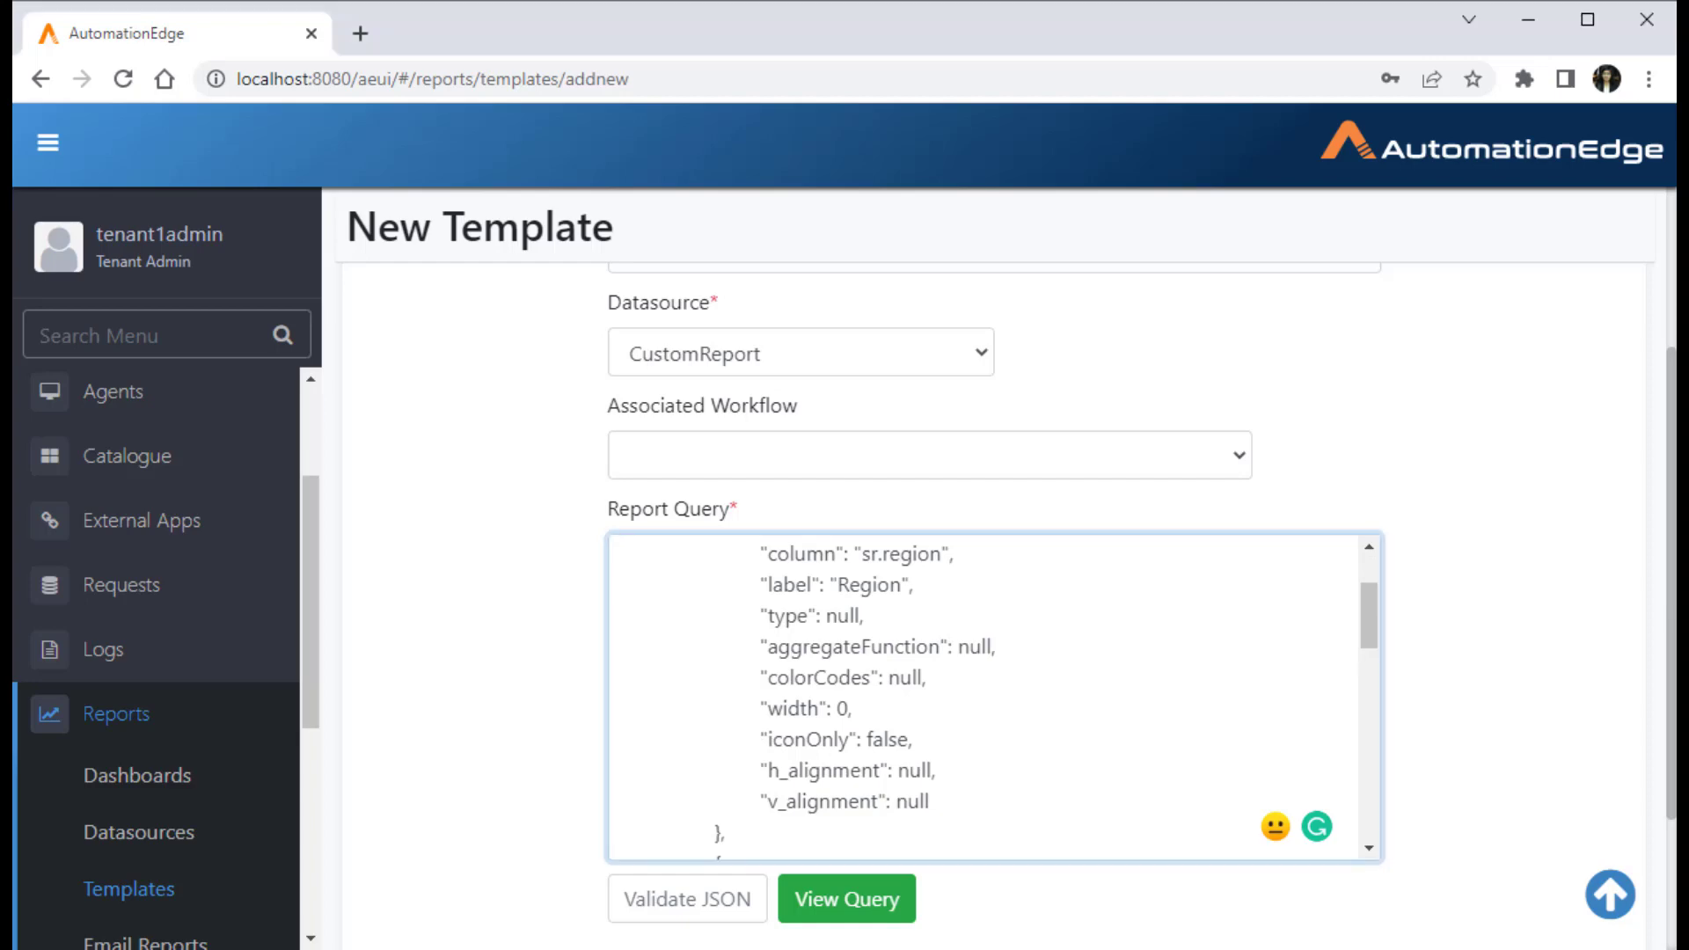
{"action": "scroll", "coordinate": [985, 696], "scroll_direction": "down", "scroll_amount": 2}
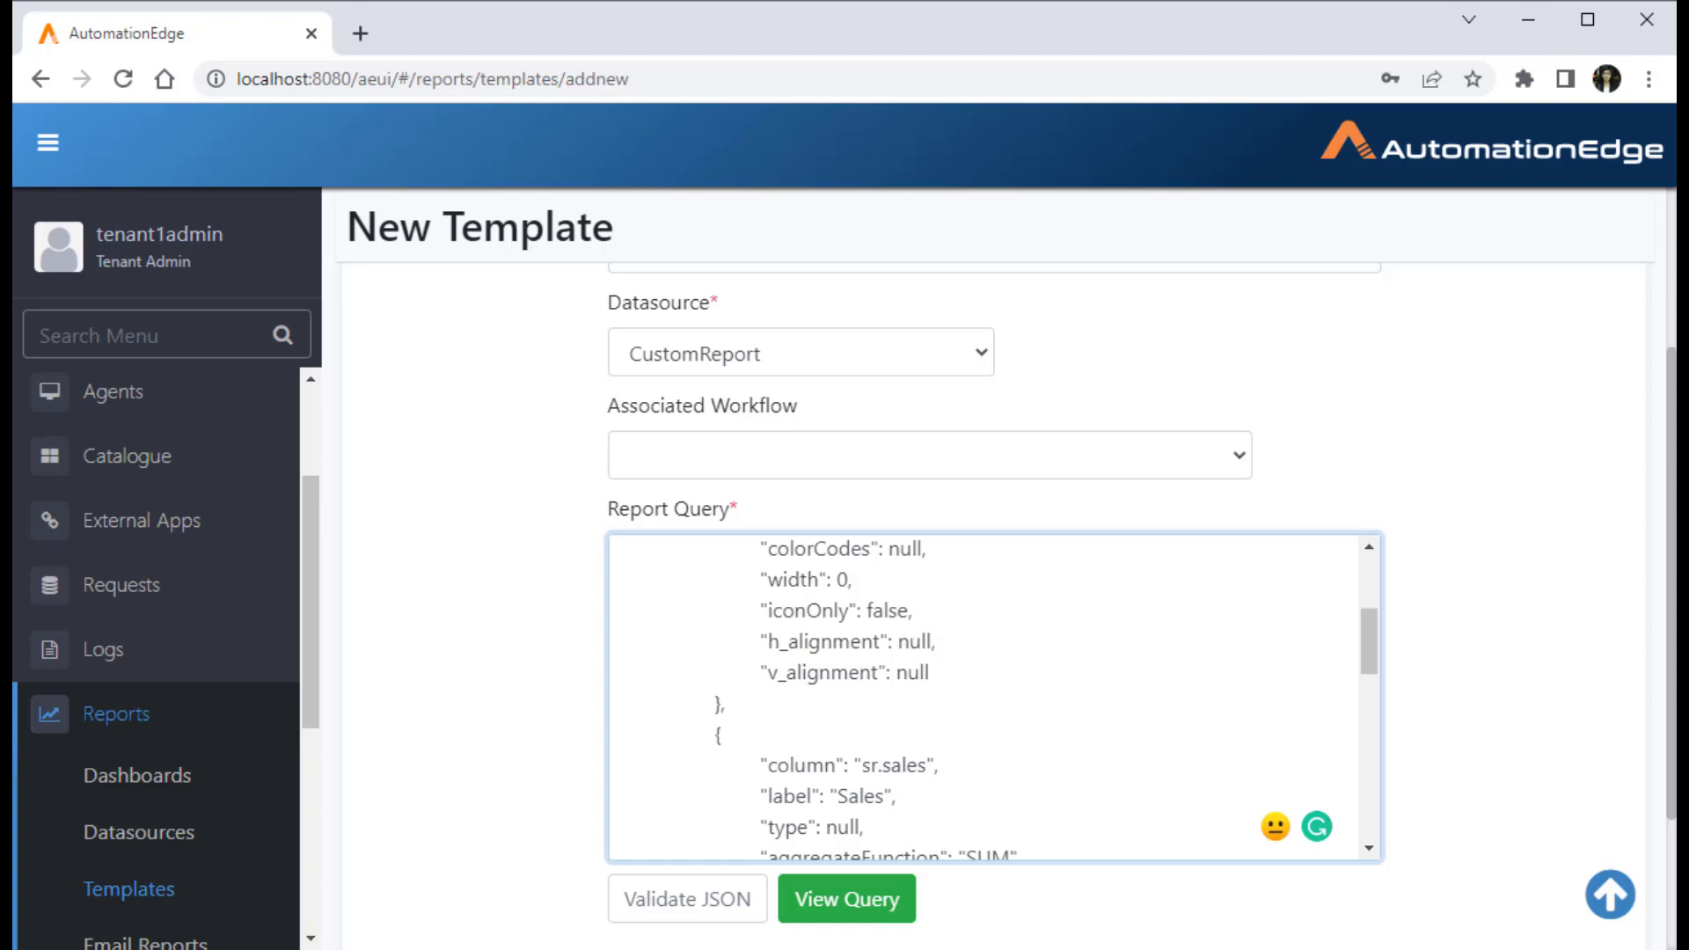
{"action": "scroll", "coordinate": [985, 695], "scroll_direction": "down", "scroll_amount": 2}
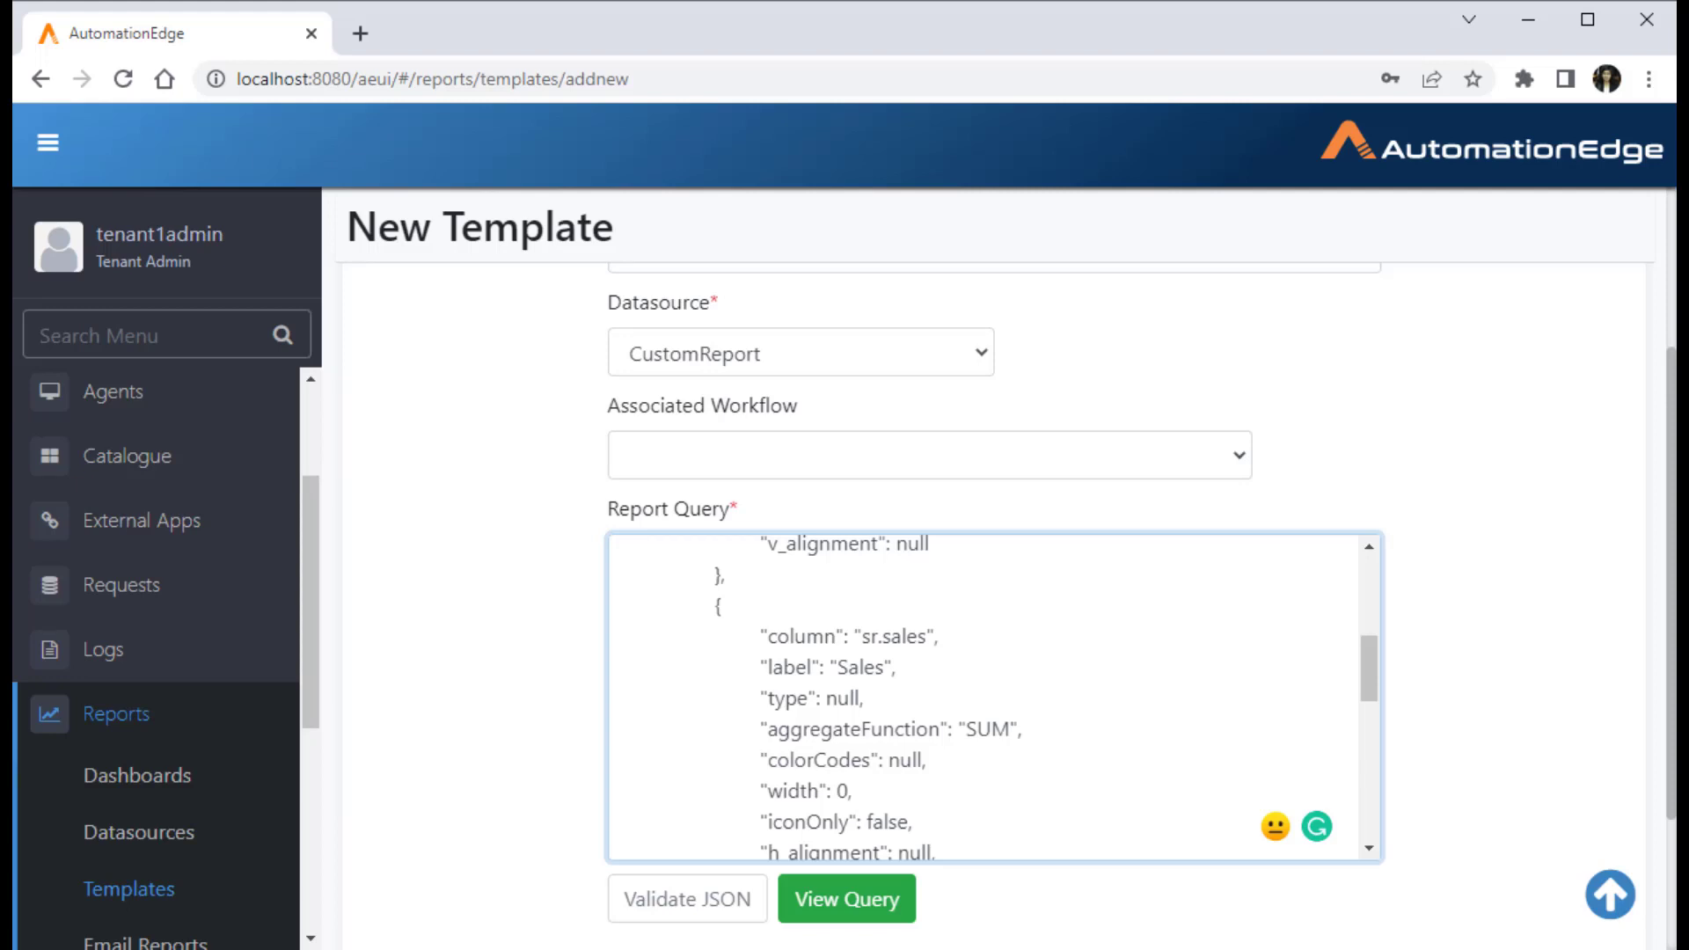
{"action": "scroll", "coordinate": [986, 695], "scroll_direction": "down", "scroll_amount": 5}
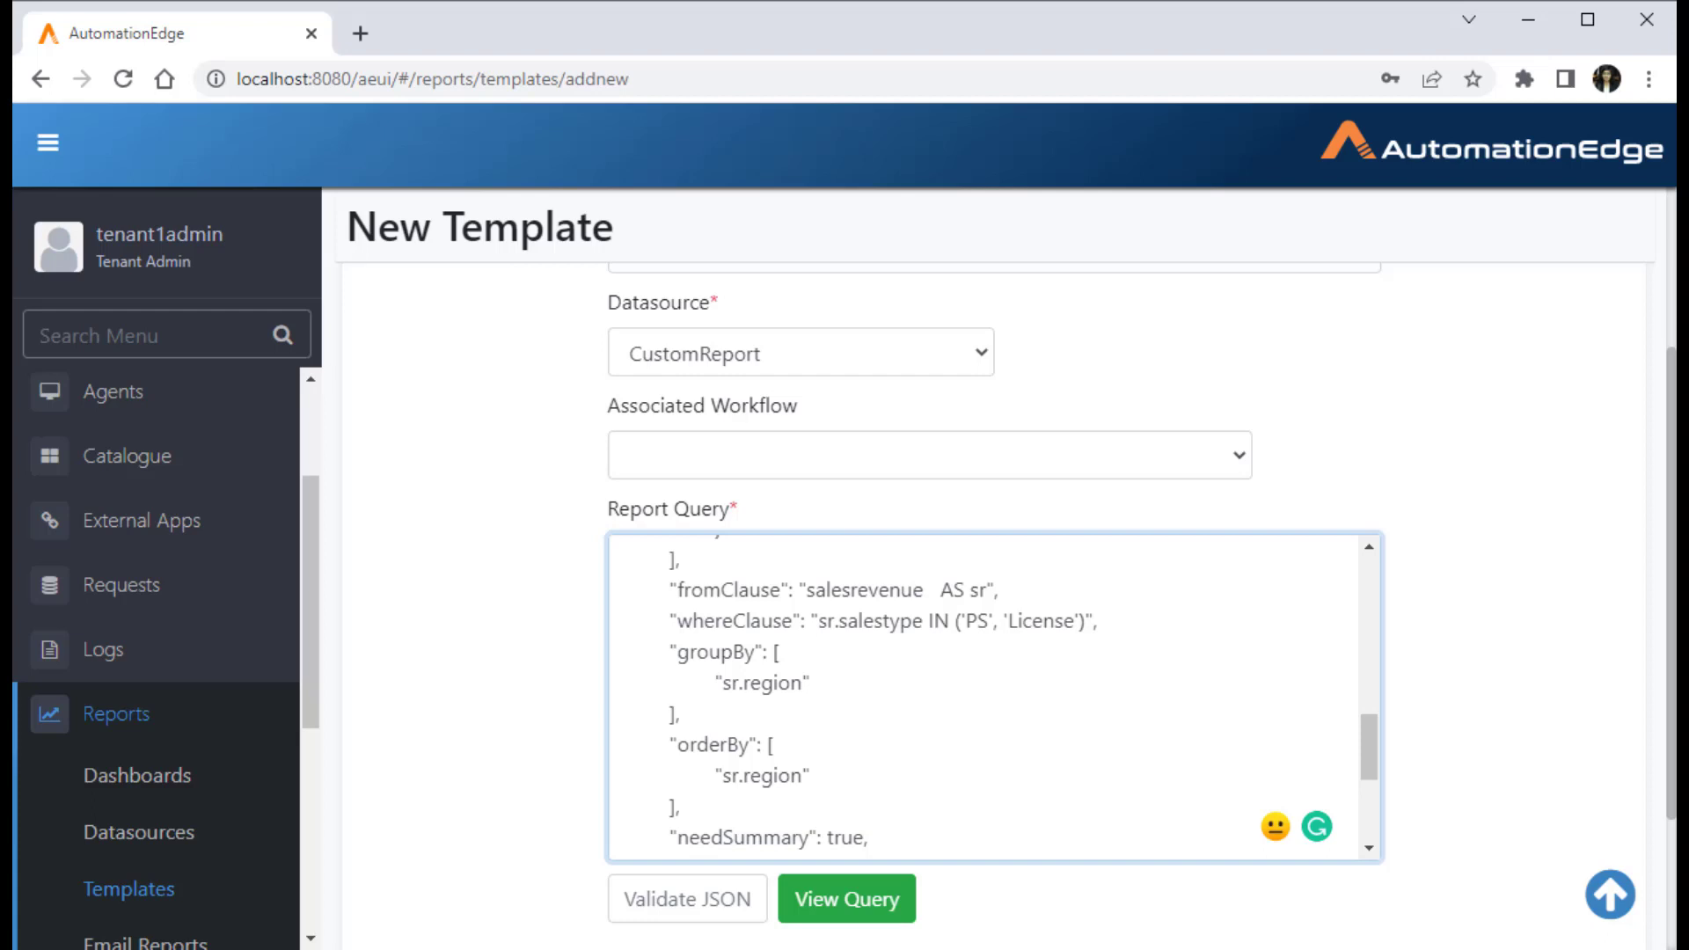
{"action": "scroll", "coordinate": [986, 695], "scroll_direction": "down", "scroll_amount": 3}
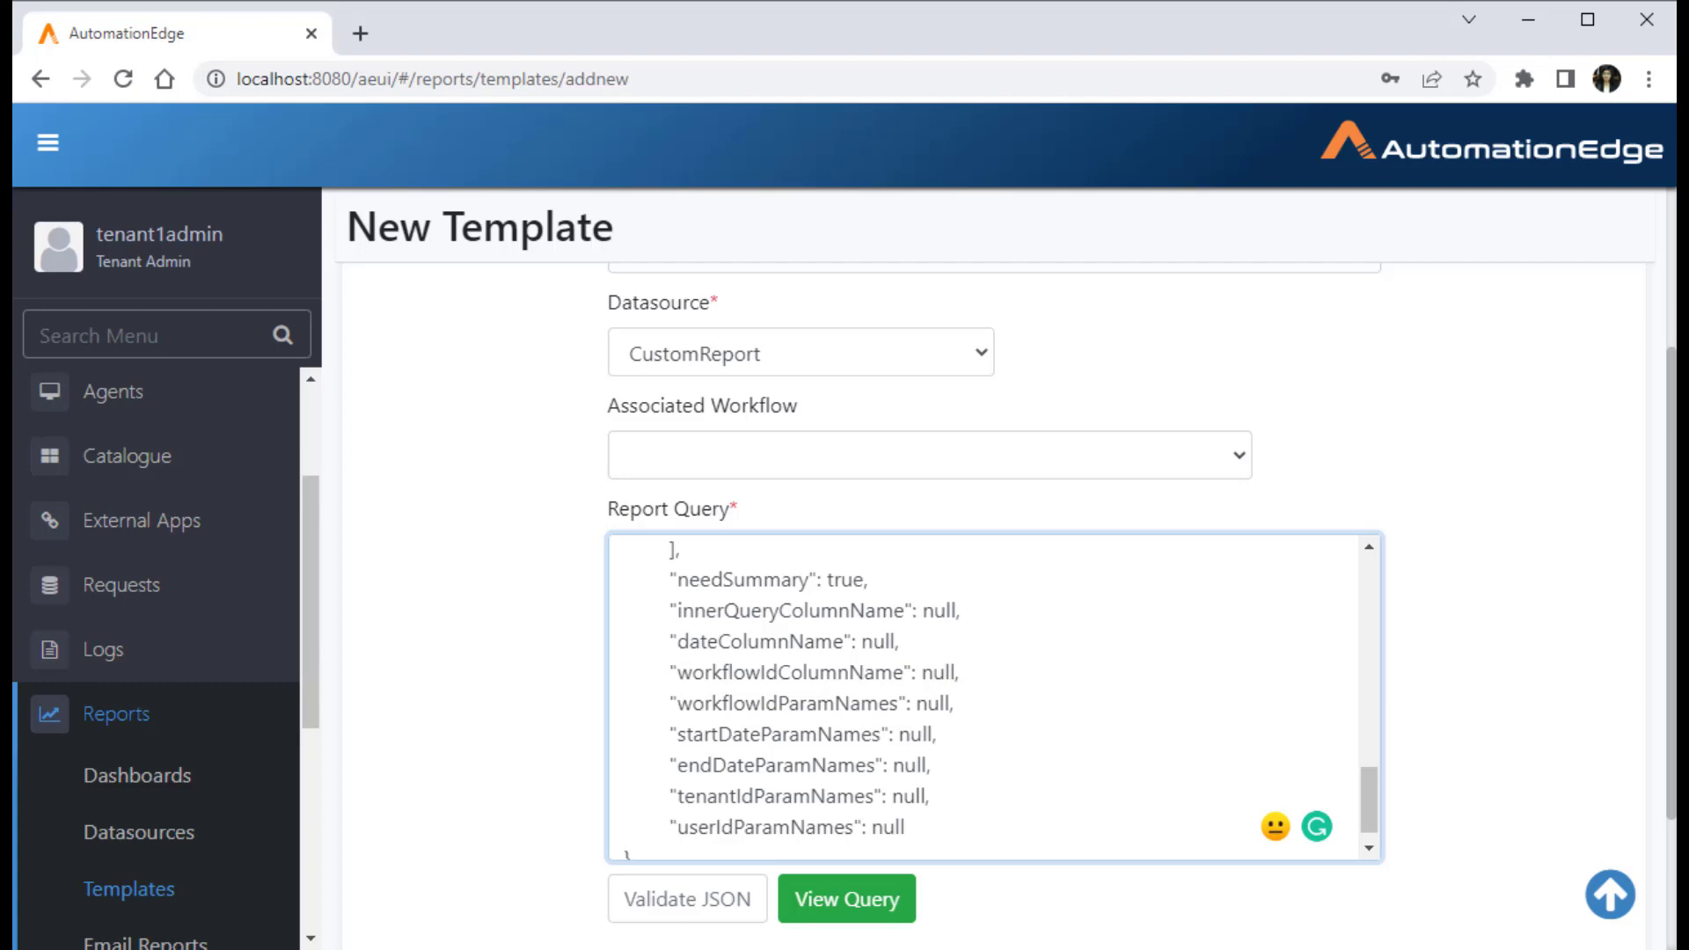
{"action": "scroll", "coordinate": [687, 770], "scroll_direction": "down", "scroll_amount": 1}
{"action": "left_click", "coordinate": [687, 770]}
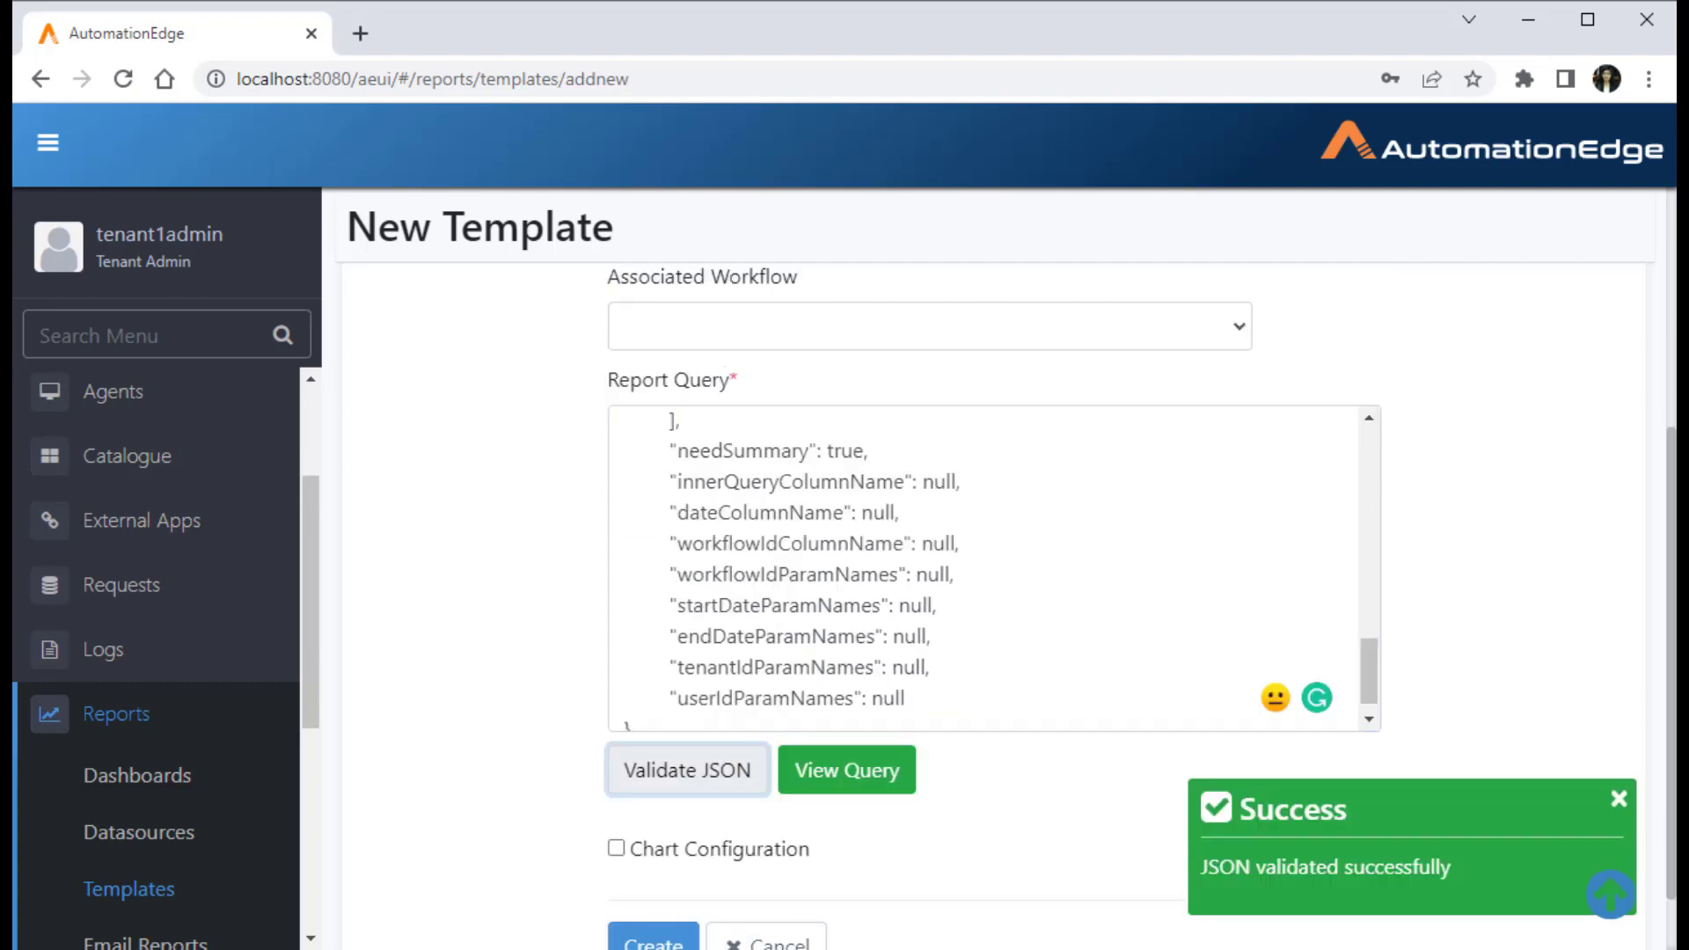
Step: Enable chart configuration and set the X-axis label to Region, copied from the query, marked as non-numeric
{"action": "key", "text": "Tab"}
{"action": "key", "text": "Tab"}
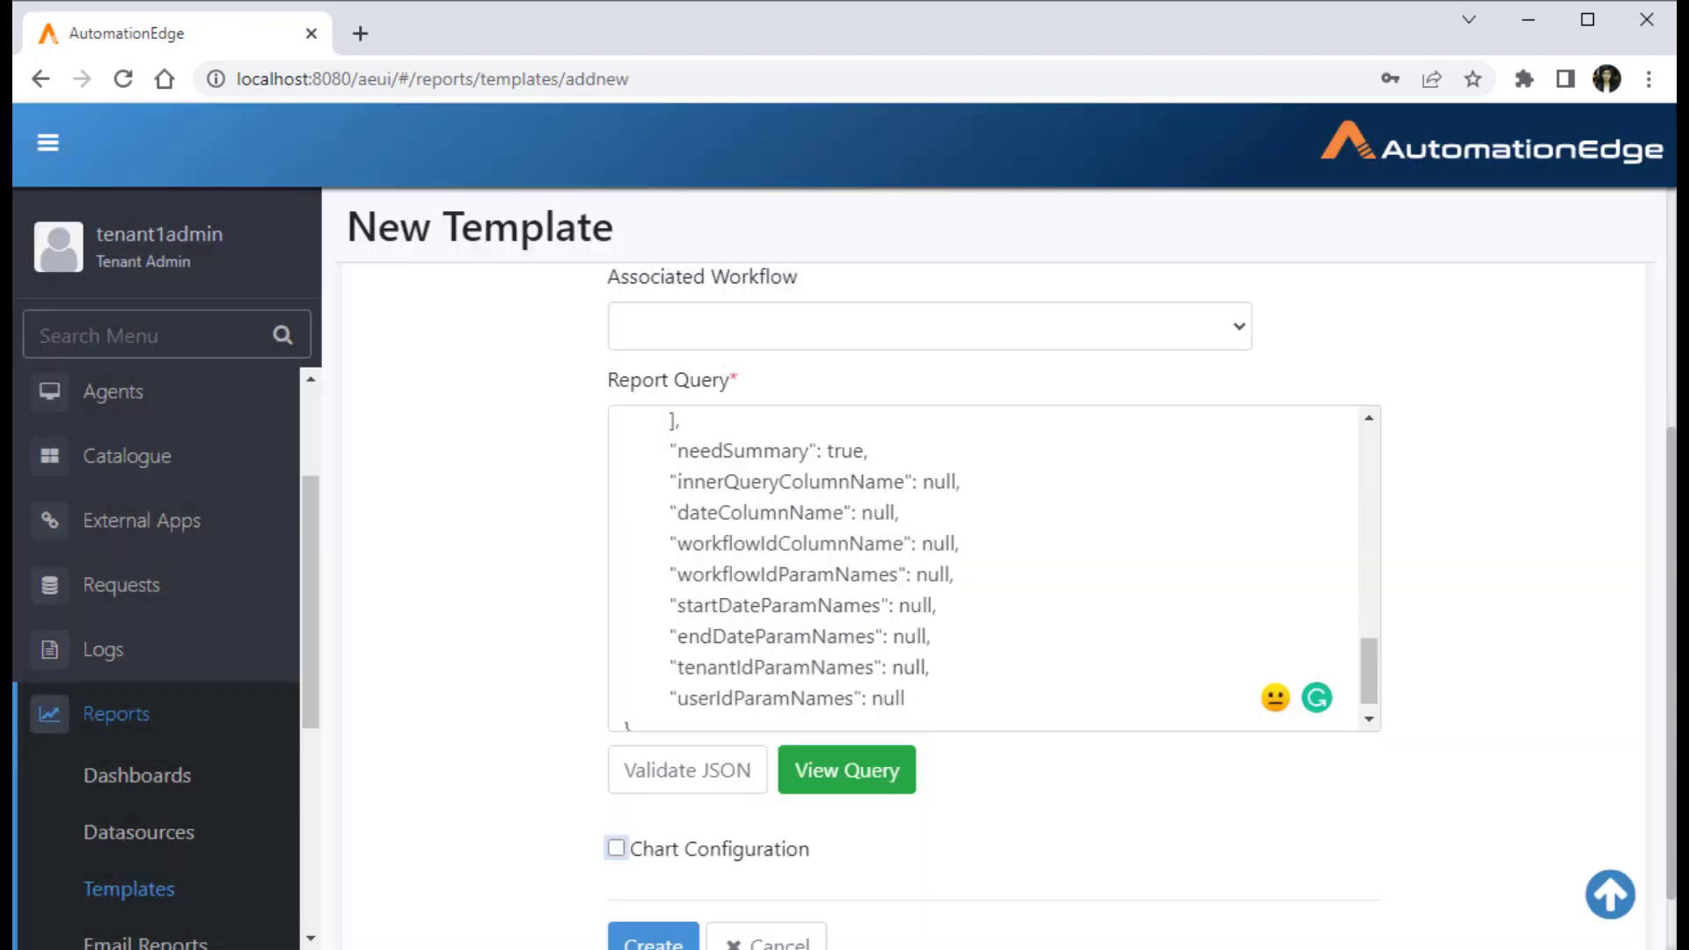
{"action": "key", "text": "space"}
{"action": "scroll", "coordinate": [1003, 607], "scroll_direction": "down", "scroll_amount": 4}
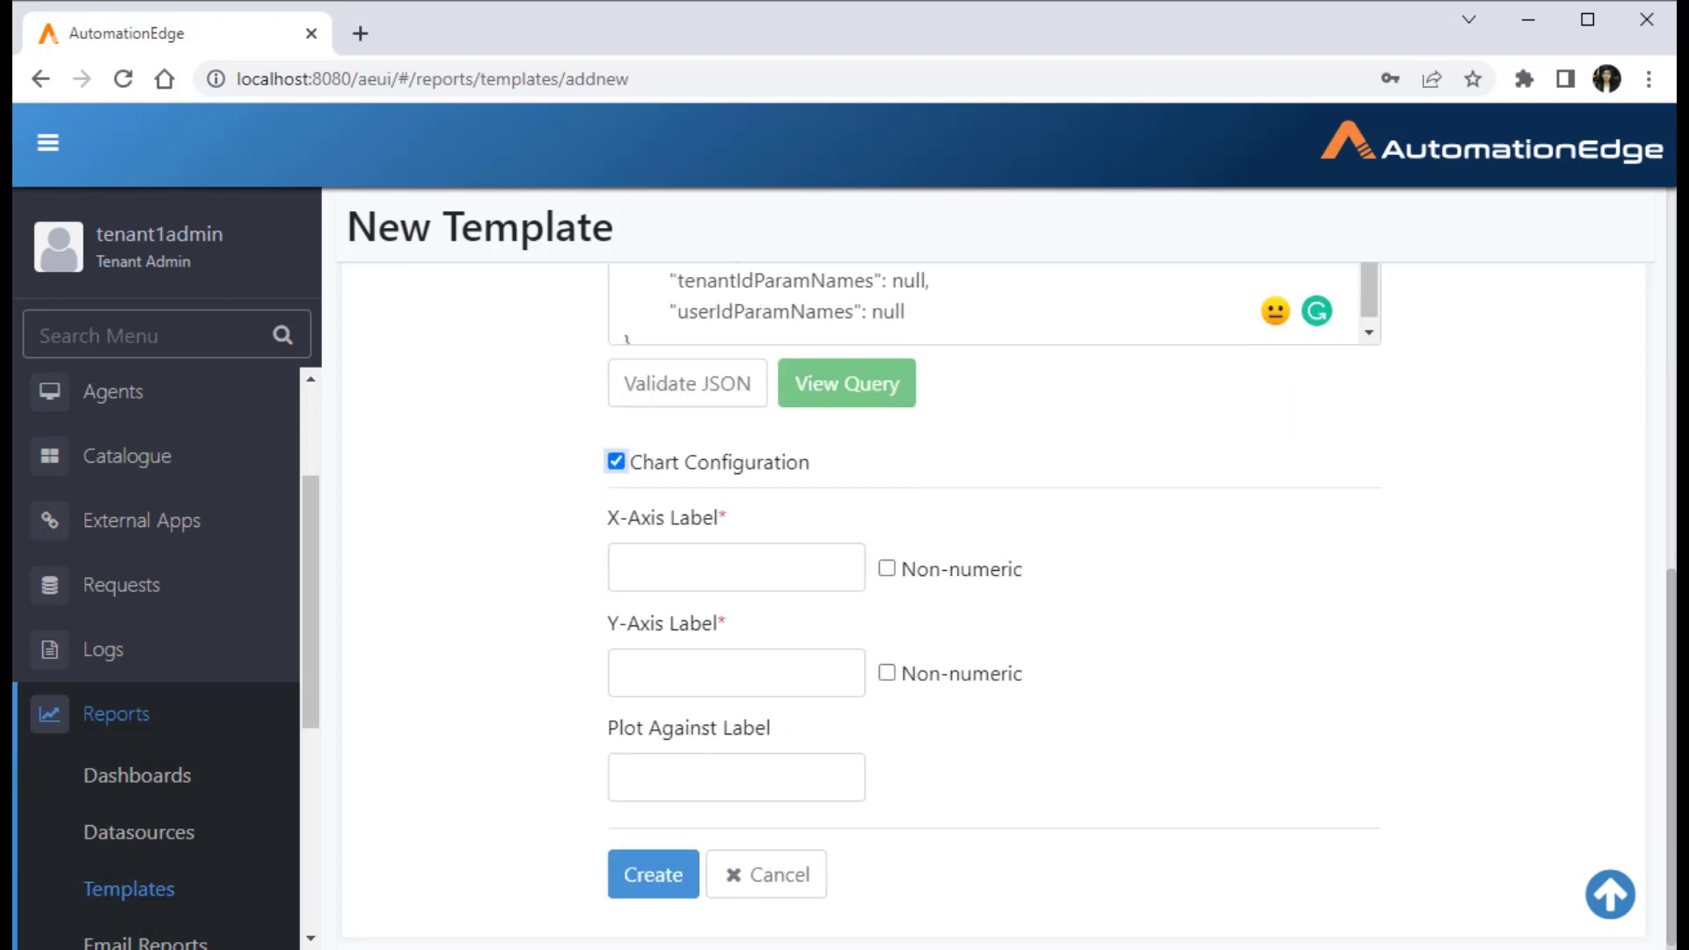
{"action": "scroll", "coordinate": [874, 448], "scroll_direction": "up", "scroll_amount": 3}
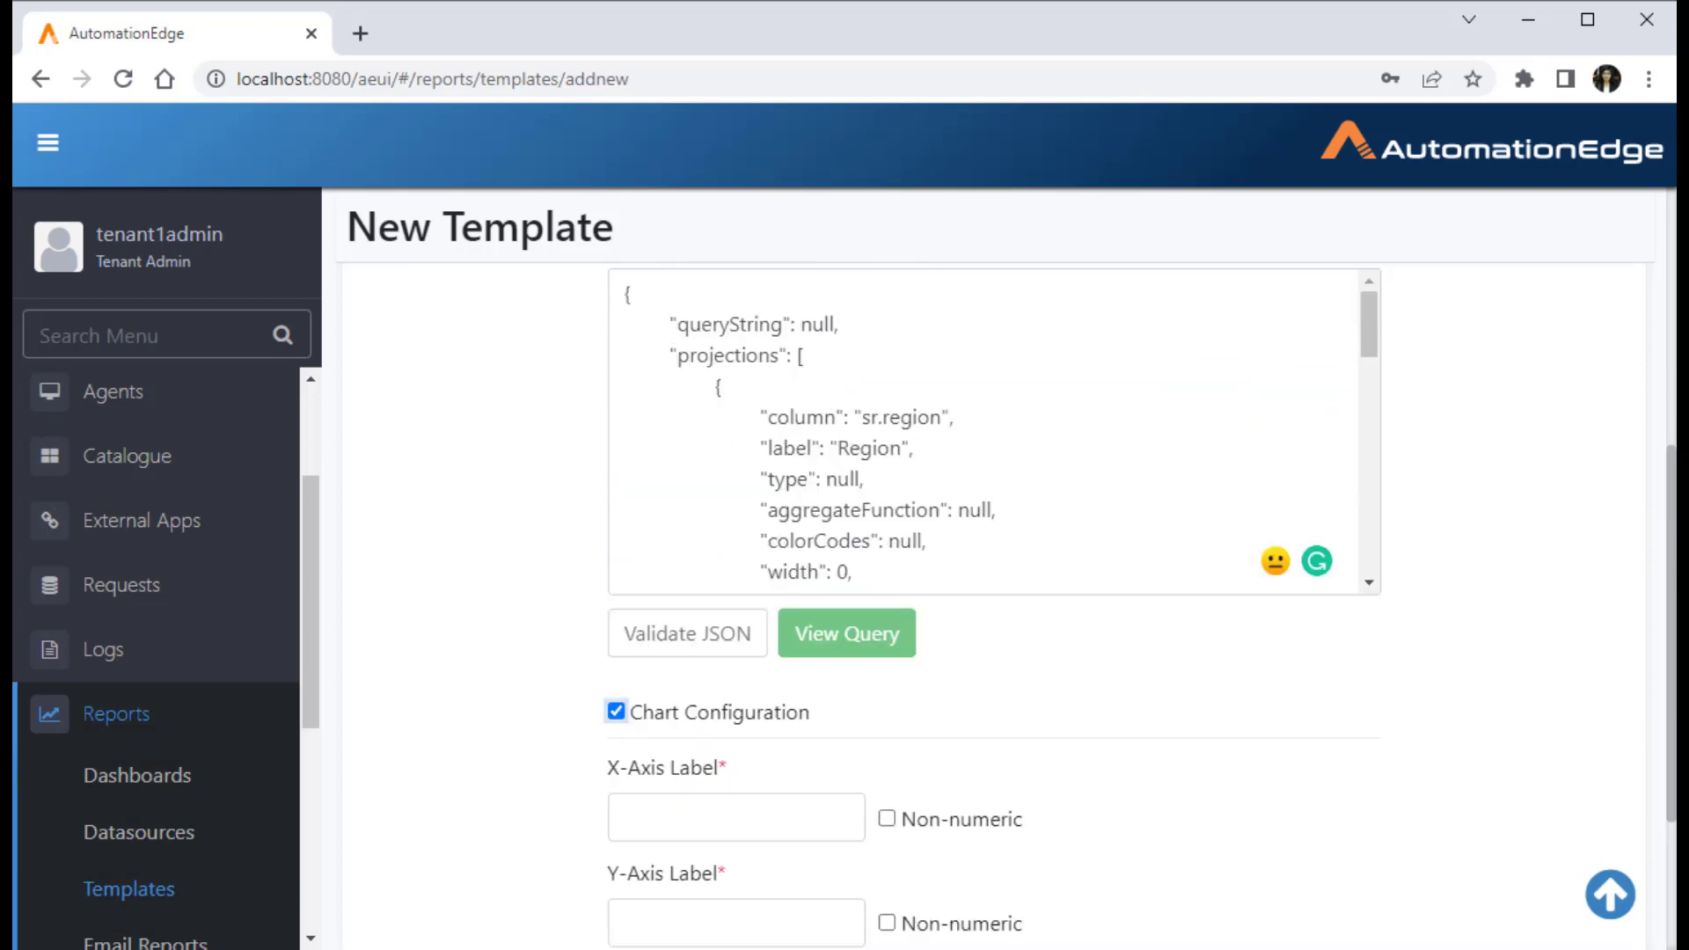
{"action": "double_click", "coordinate": [873, 448]}
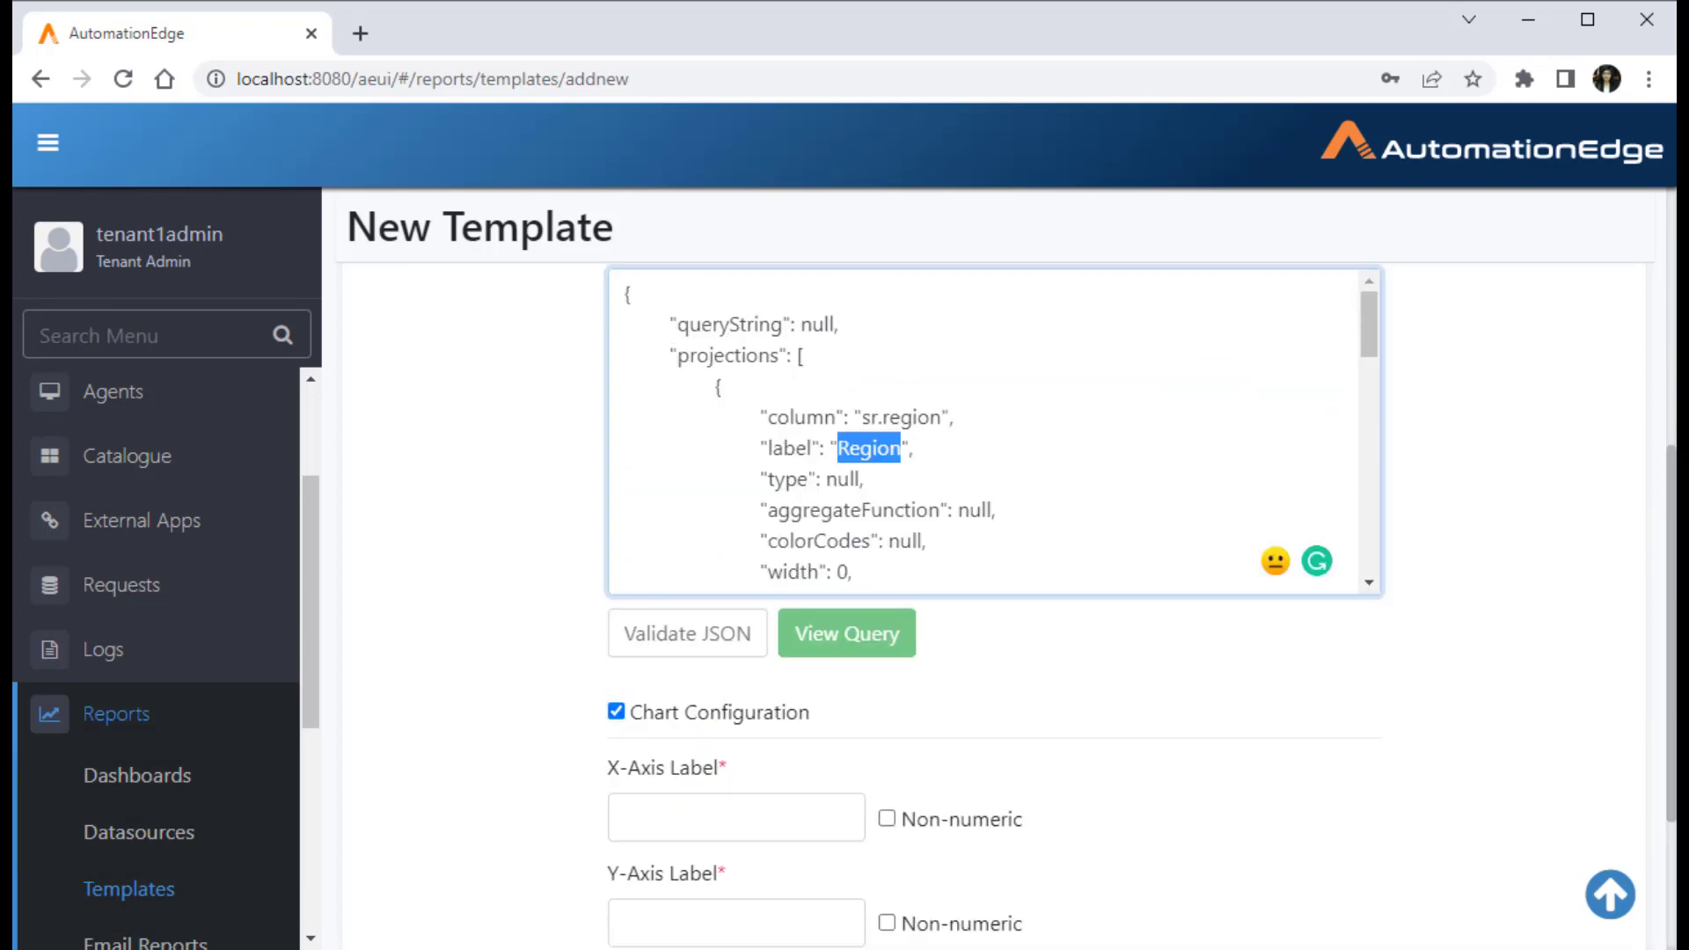
{"action": "key", "text": "ctrl+c"}
{"action": "left_click", "coordinate": [737, 818]}
{"action": "key", "text": "ctrl+v"}
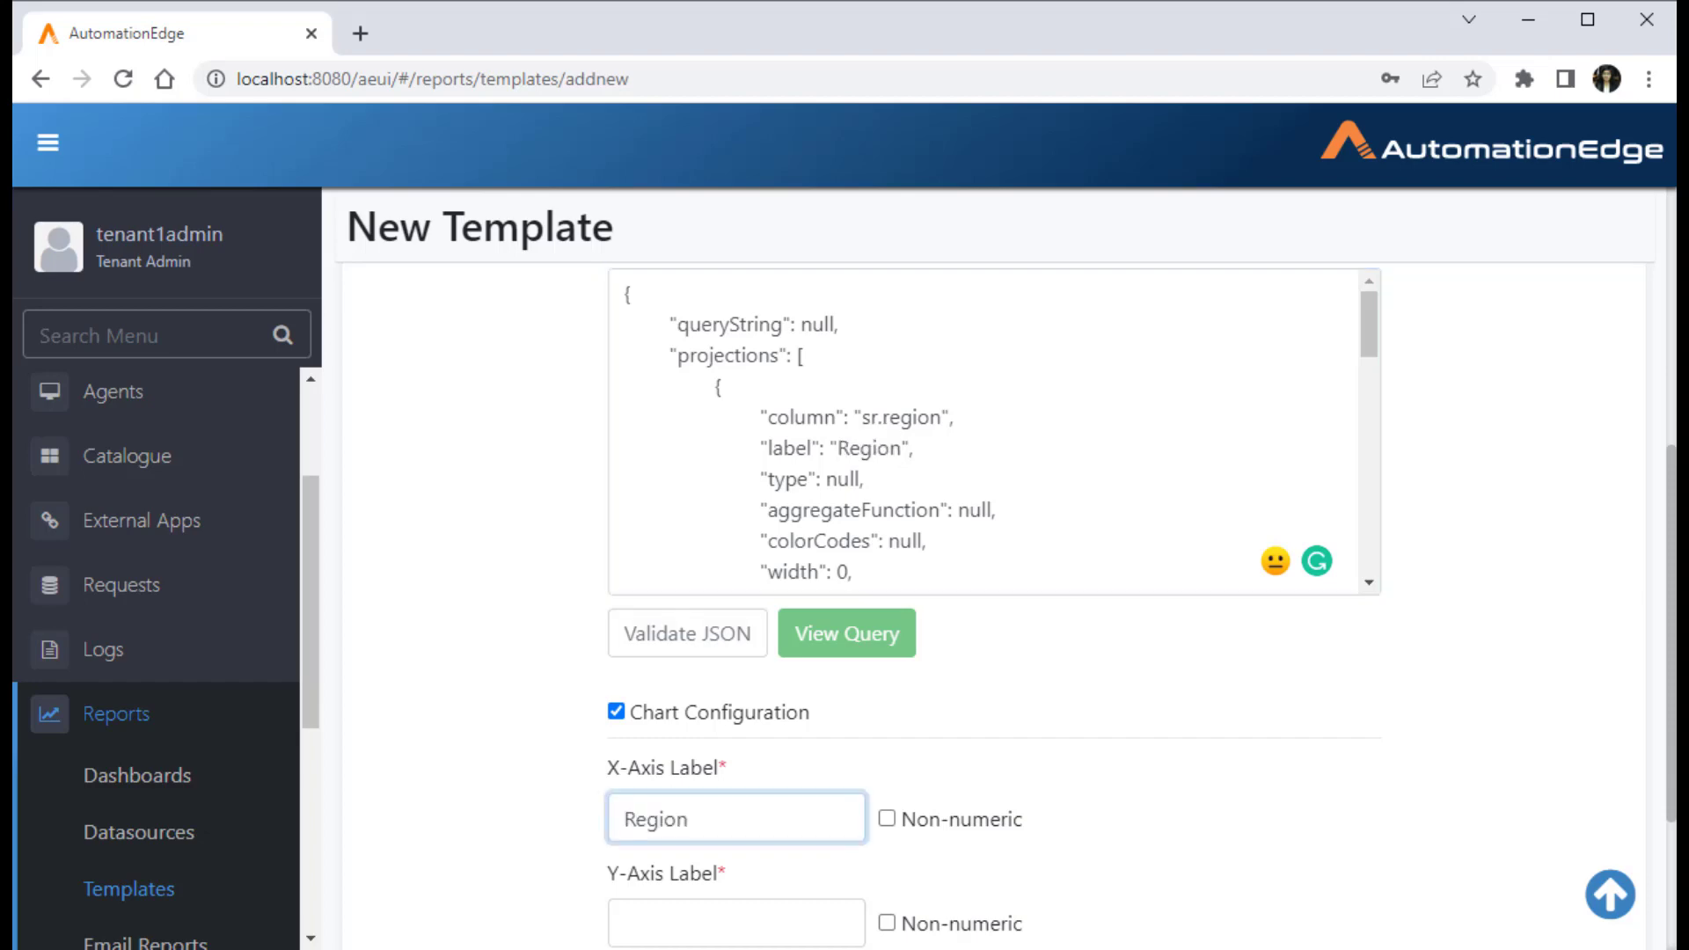
{"action": "left_click", "coordinate": [887, 818]}
Step: Set the Y-axis label to Sales, copied from the query's second column, and create the template
{"action": "scroll", "coordinate": [861, 531], "scroll_direction": "down", "scroll_amount": 3}
{"action": "double_click", "coordinate": [860, 531]}
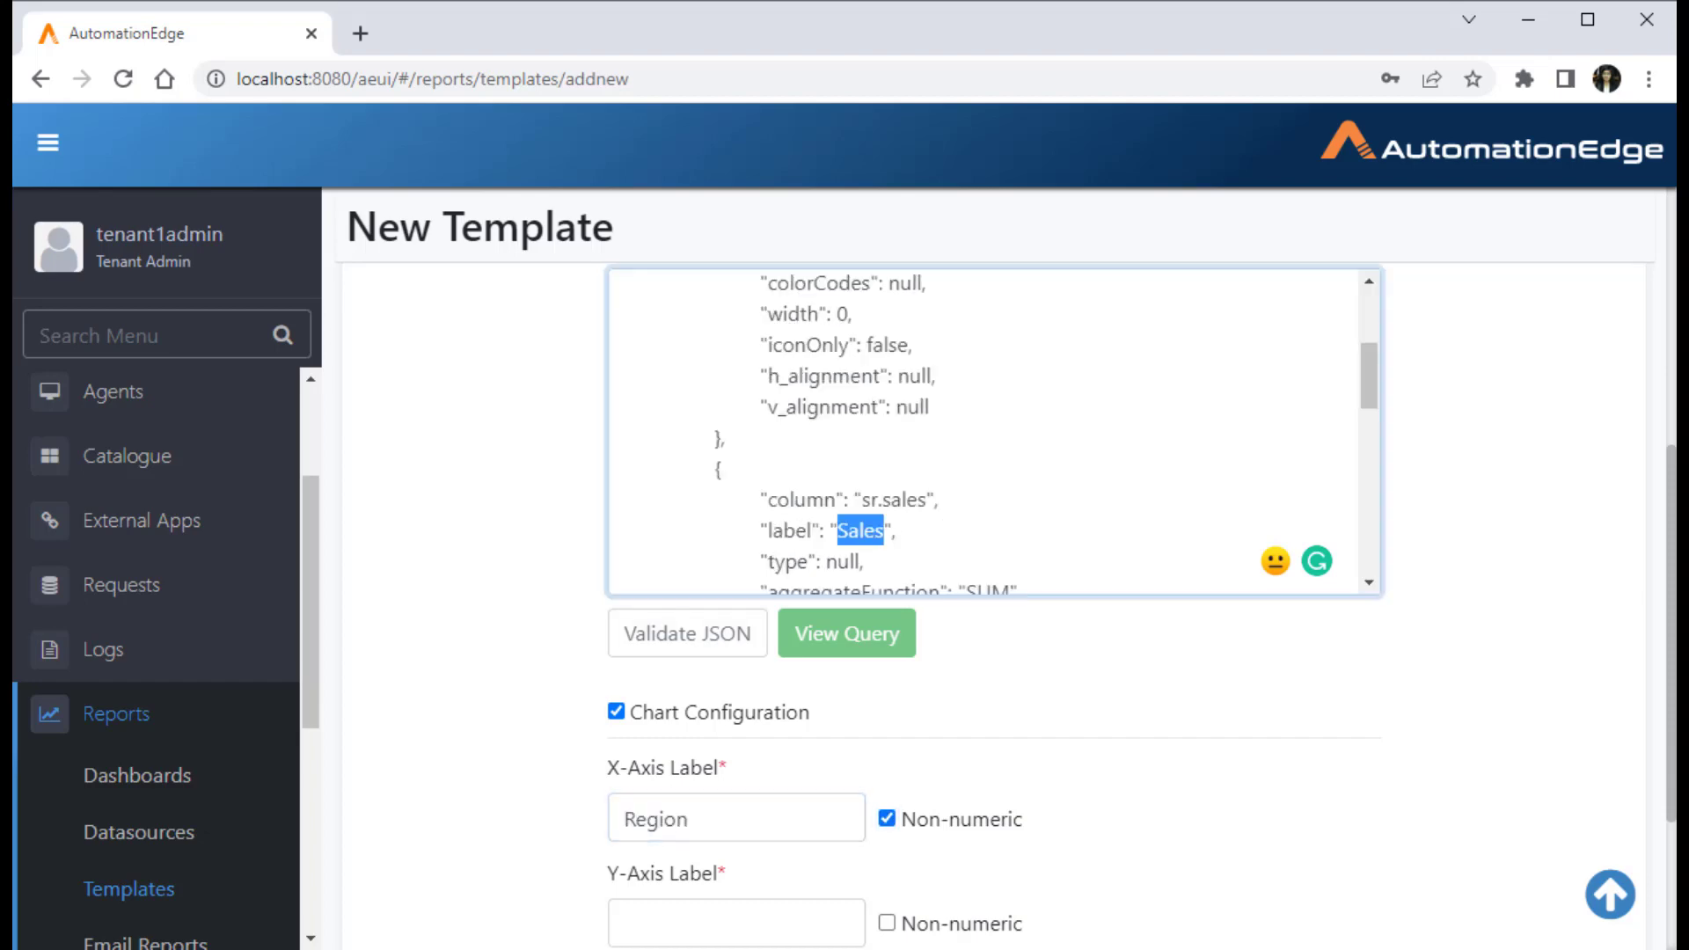
{"action": "key", "text": "ctrl+c"}
{"action": "left_click", "coordinate": [737, 923]}
{"action": "key", "text": "ctrl+v"}
{"action": "scroll", "coordinate": [736, 923], "scroll_direction": "down", "scroll_amount": 1}
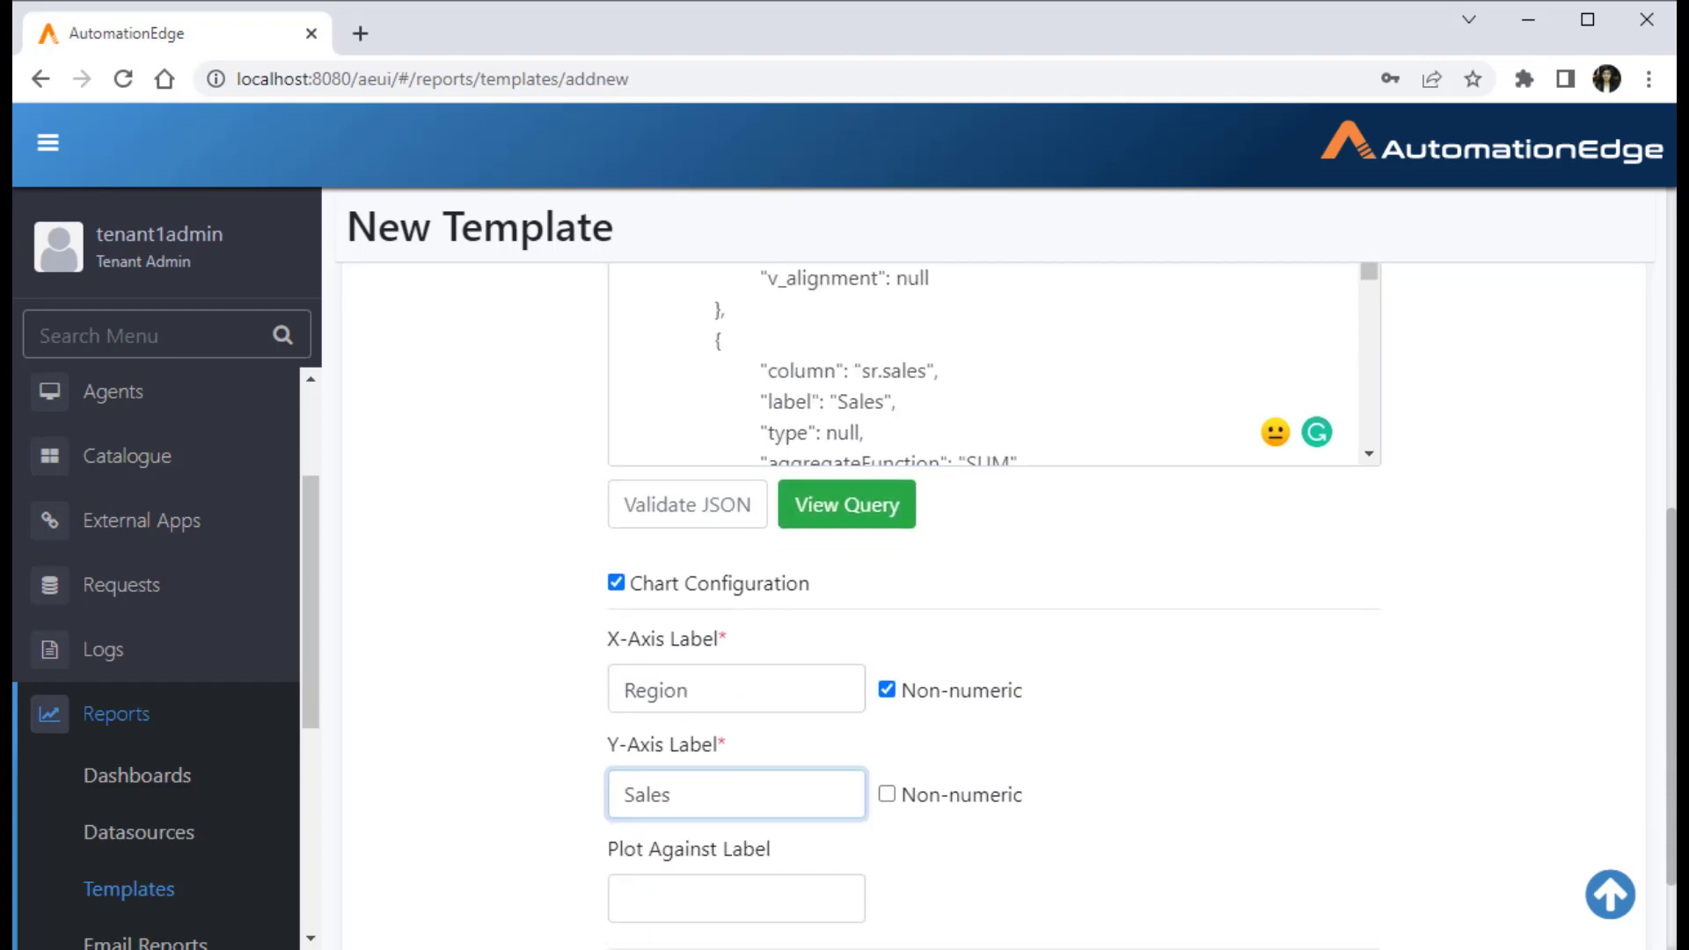
{"action": "scroll", "coordinate": [1011, 605], "scroll_direction": "down", "scroll_amount": 1}
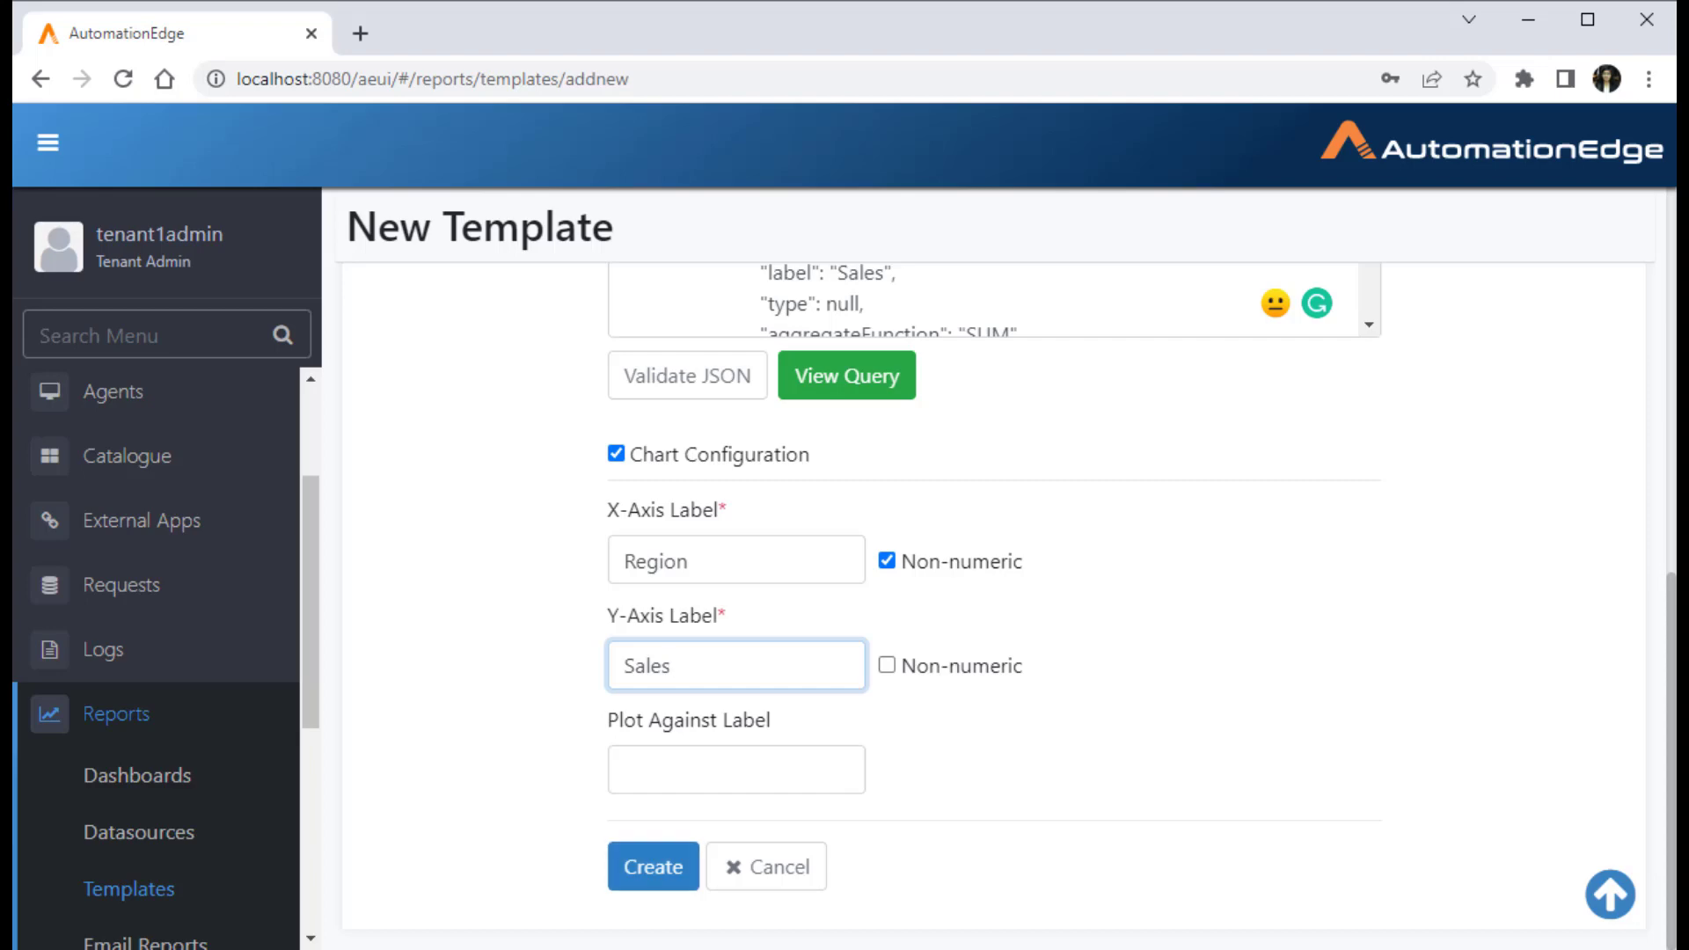
{"action": "left_click", "coordinate": [654, 867]}
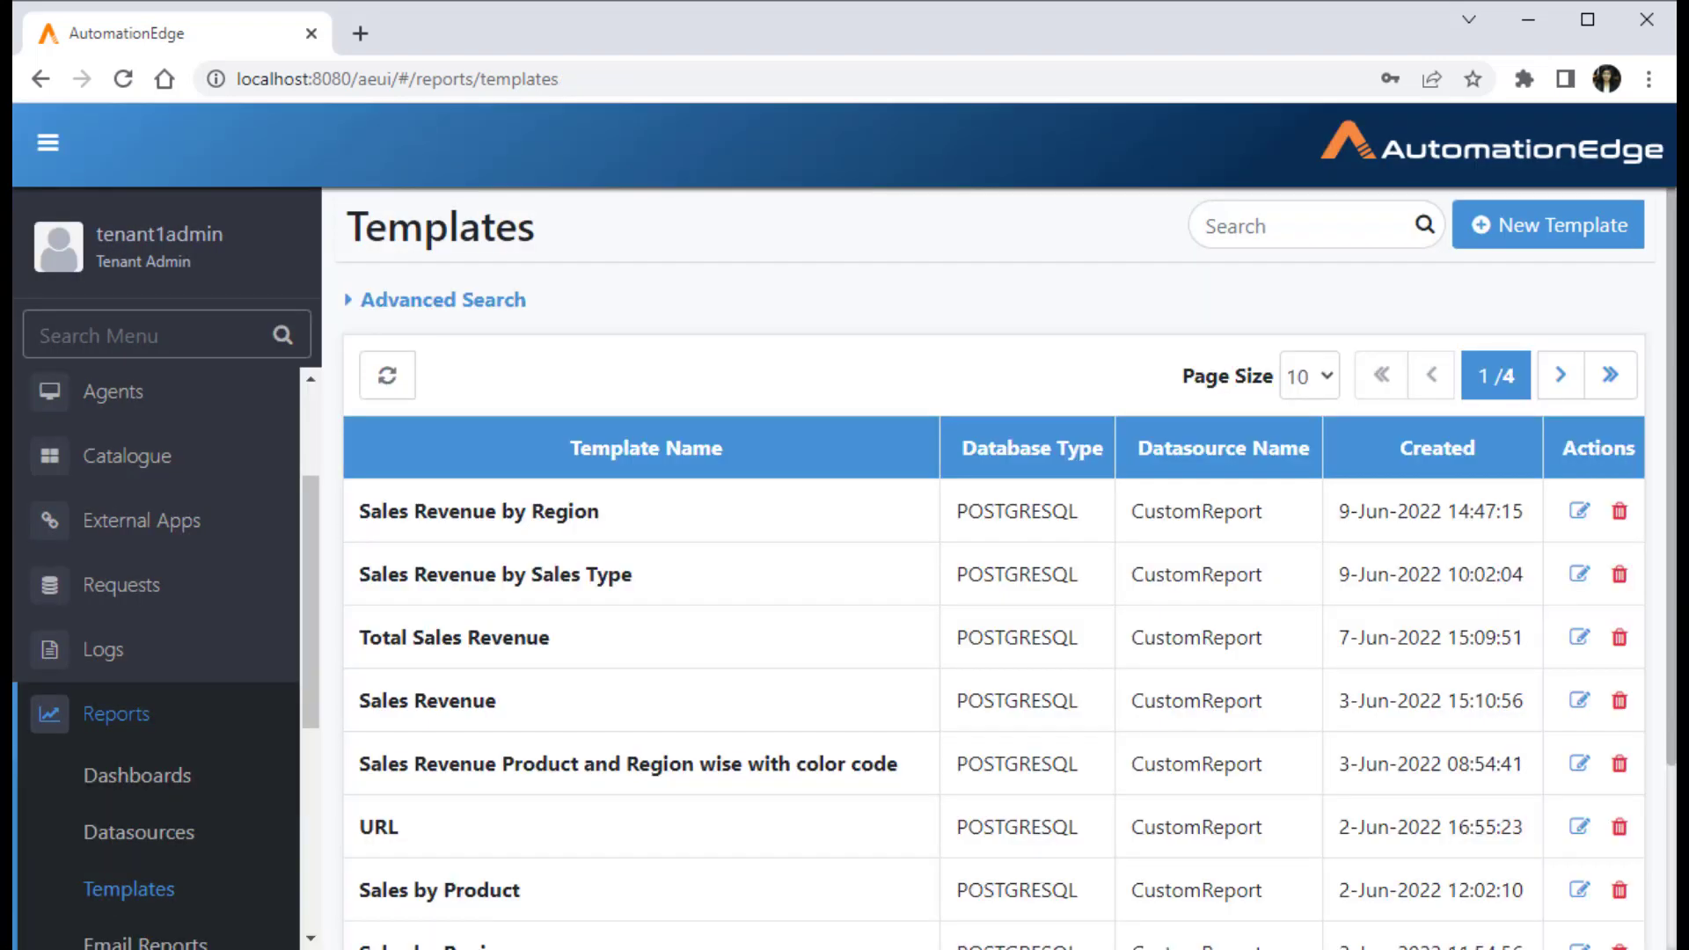
Step: On the Sales dashboard, generate a new report of type Sales Revenue by Region (Custom) with a page size of 50
{"action": "left_click", "coordinate": [137, 776]}
{"action": "left_click", "coordinate": [1256, 226]}
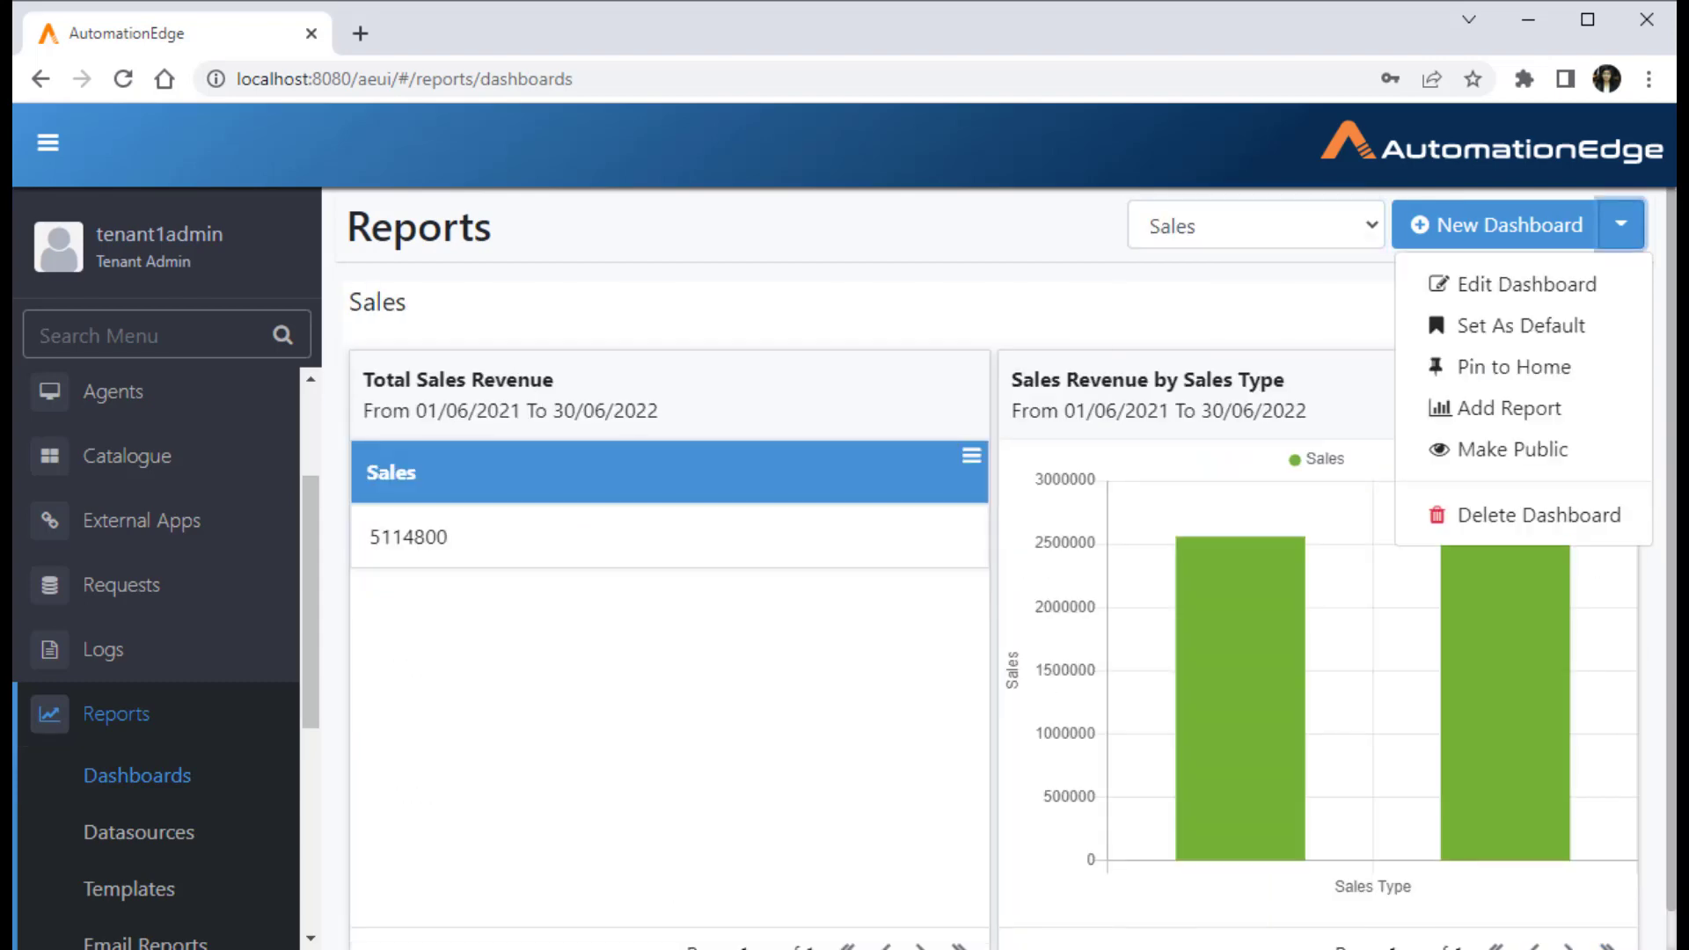
{"action": "left_click", "coordinate": [1508, 409]}
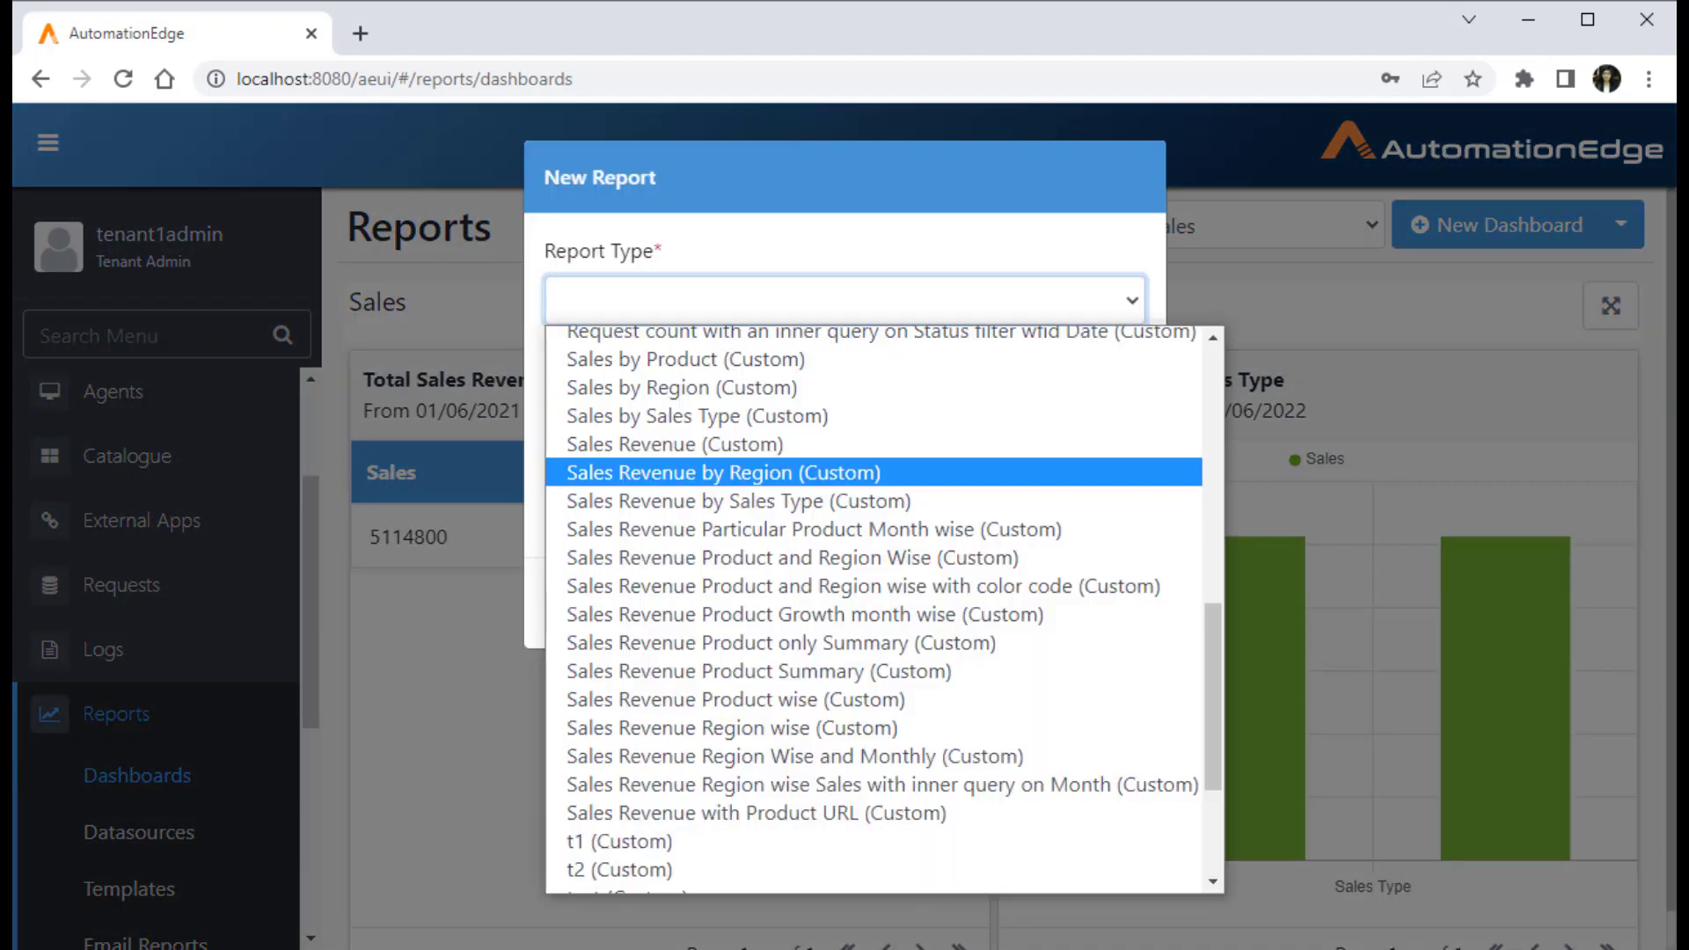
{"action": "left_click", "coordinate": [724, 473]}
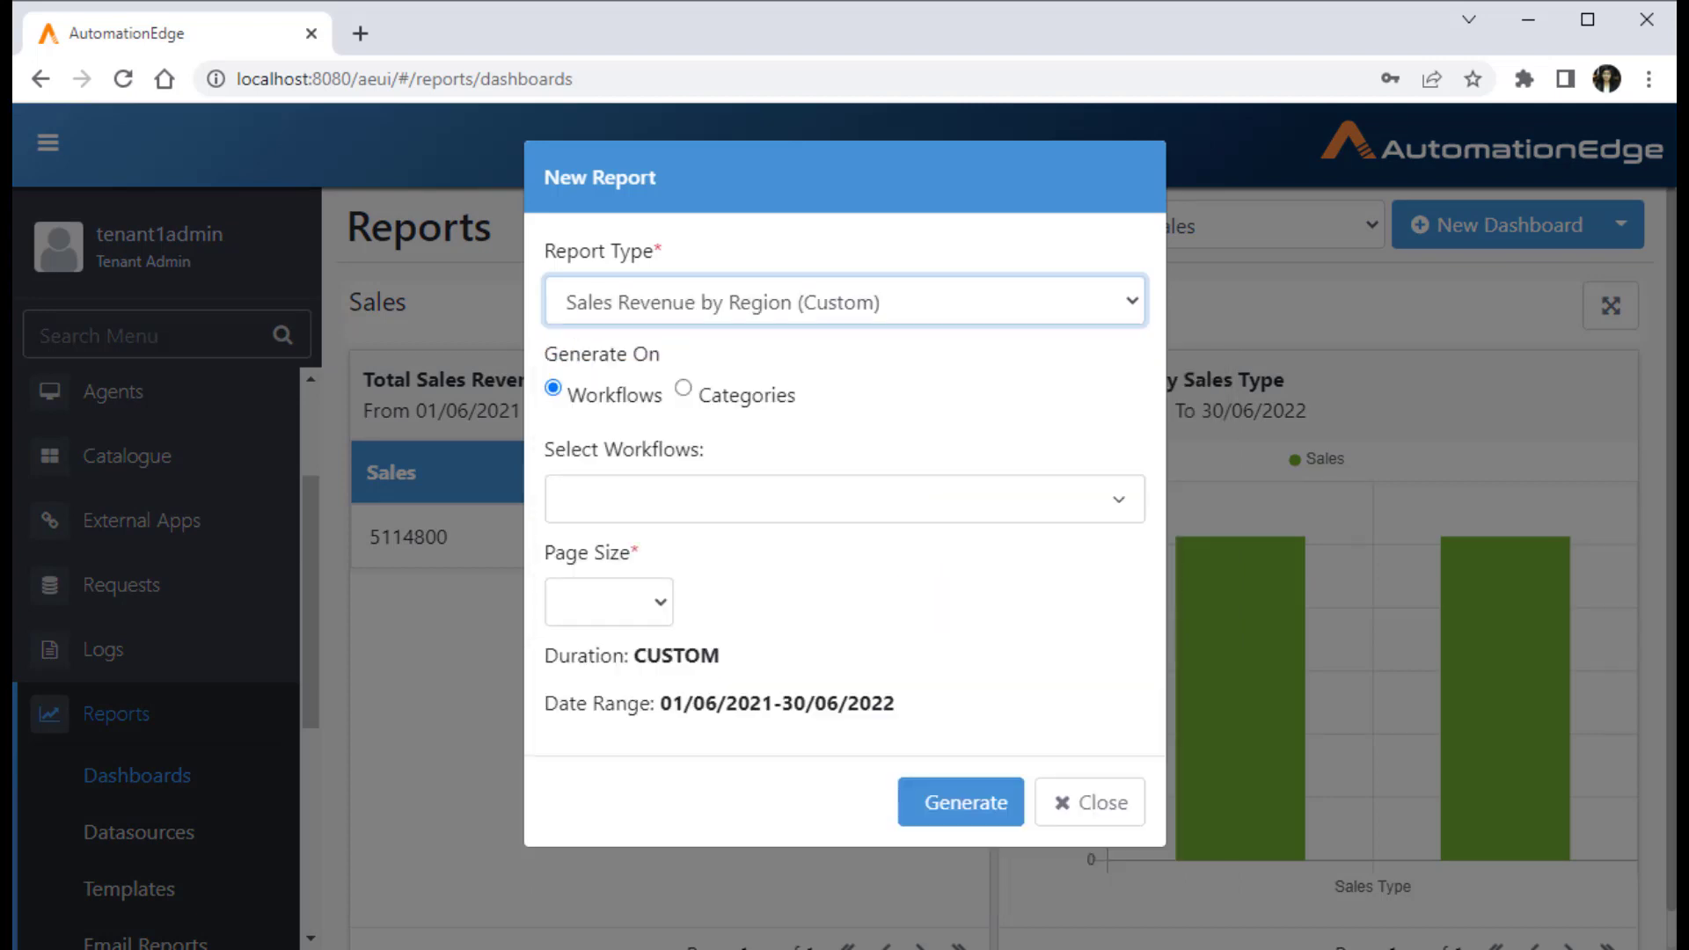
{"action": "left_click", "coordinate": [608, 602]}
{"action": "left_click", "coordinate": [599, 759]}
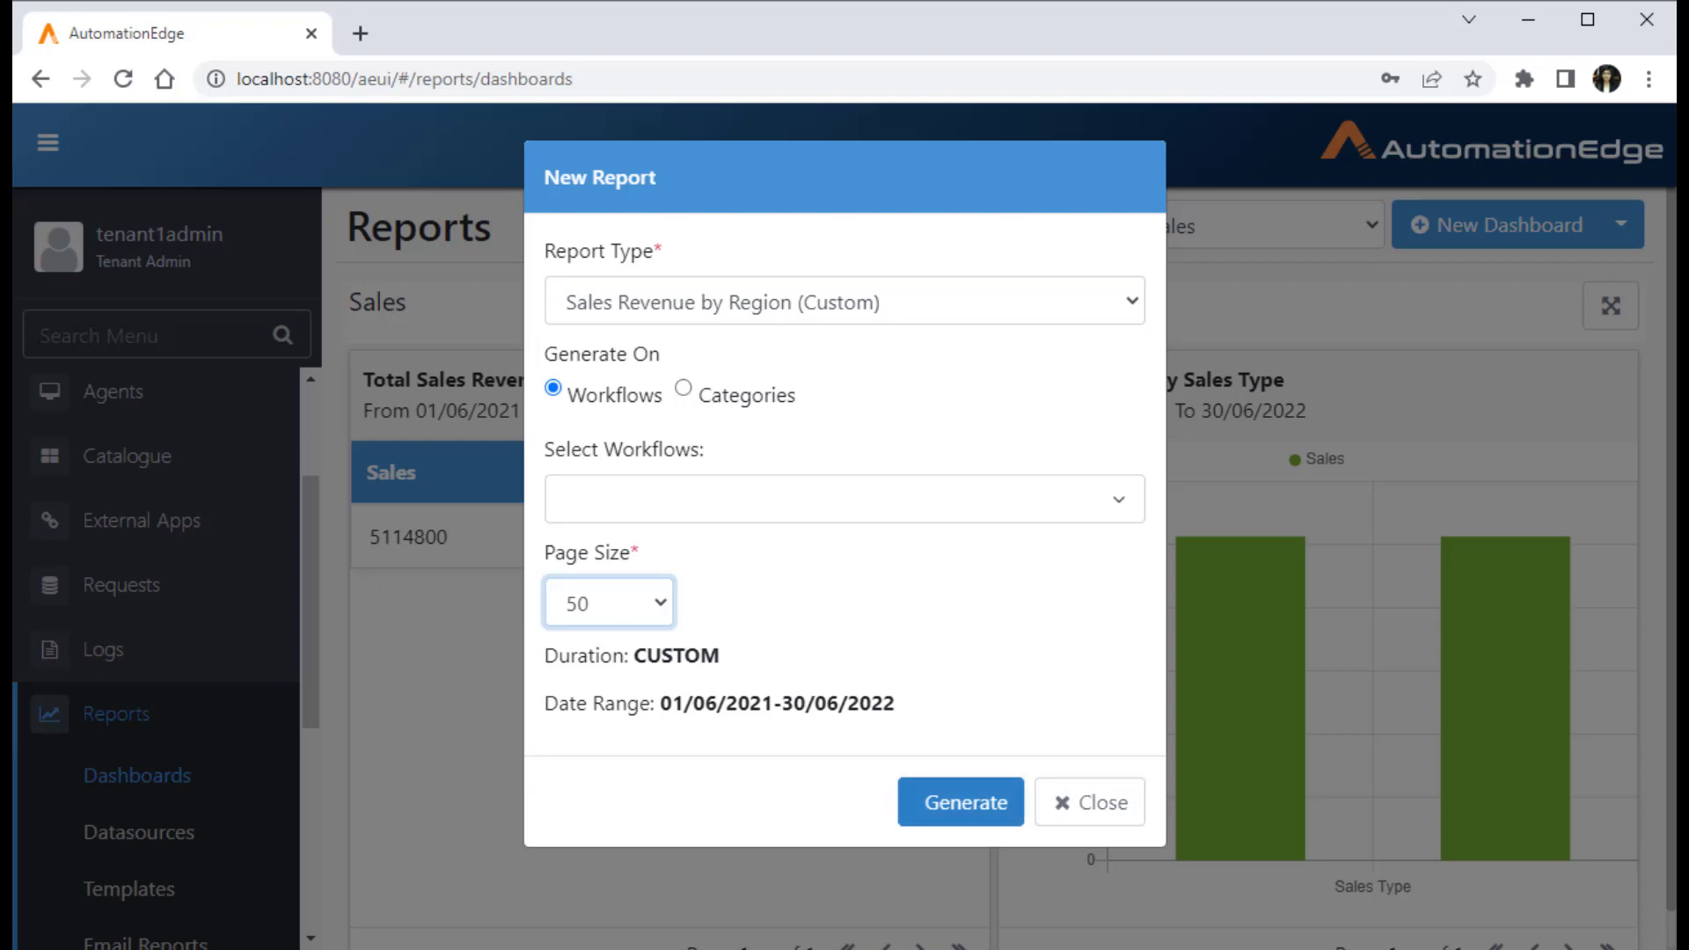
{"action": "left_click", "coordinate": [963, 803]}
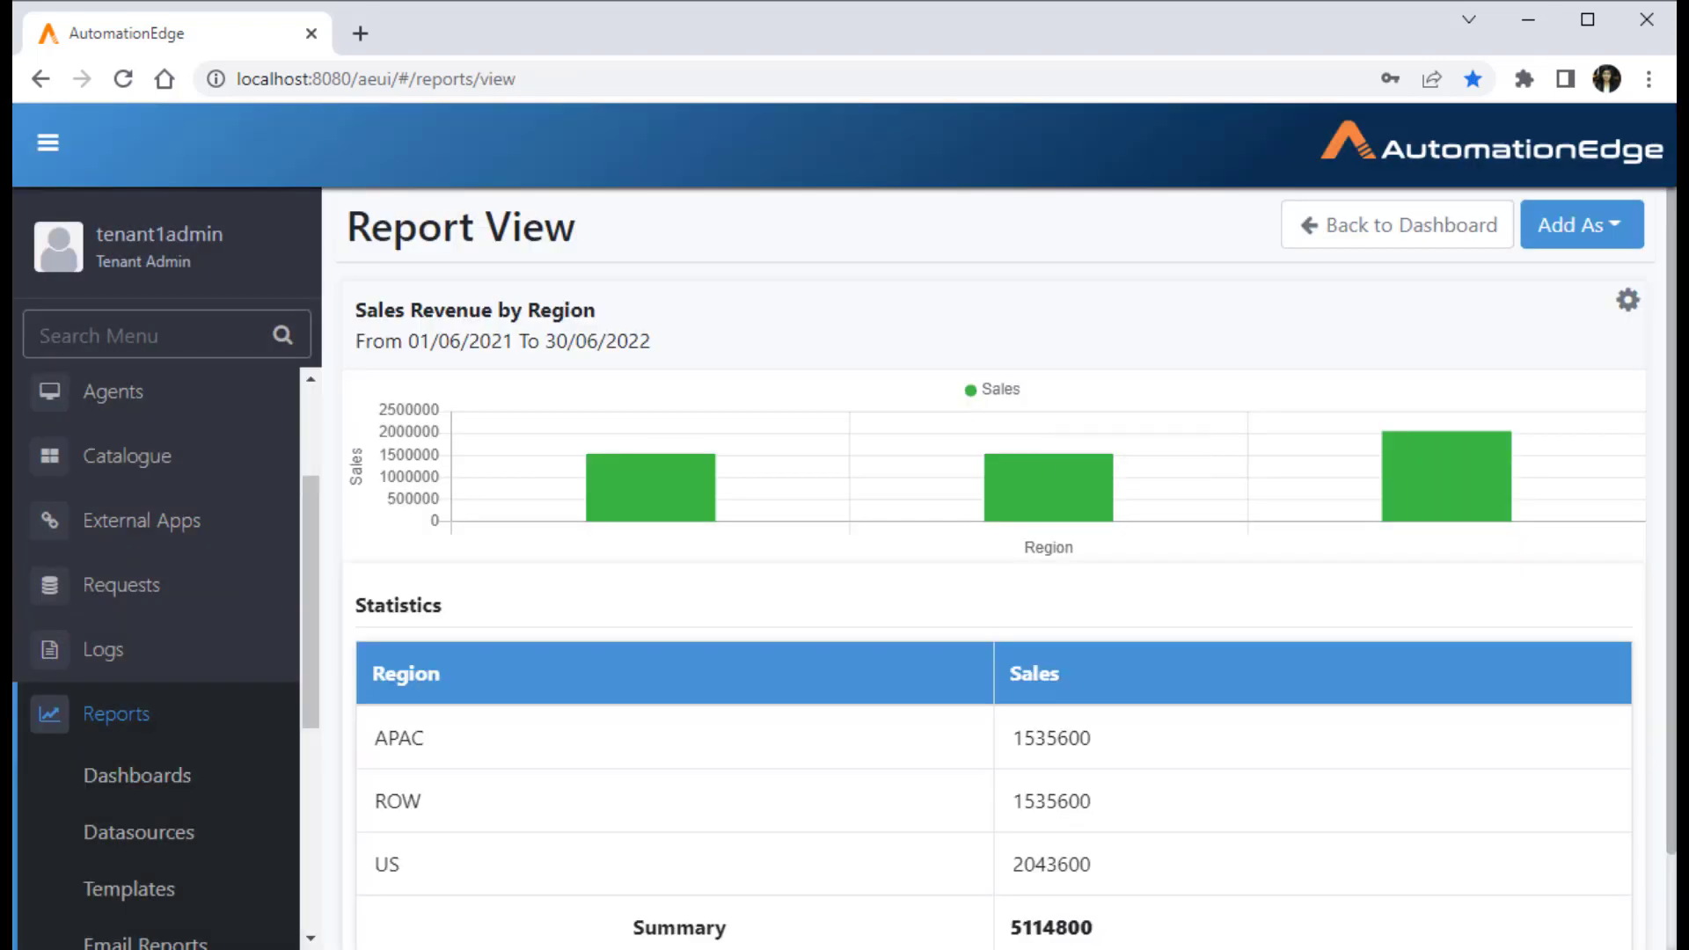
Step: Switch the Sales Revenue by Region report to a line chart and add it to the dashboard as a chart
{"action": "left_click", "coordinate": [1628, 300]}
{"action": "left_click", "coordinate": [1546, 408]}
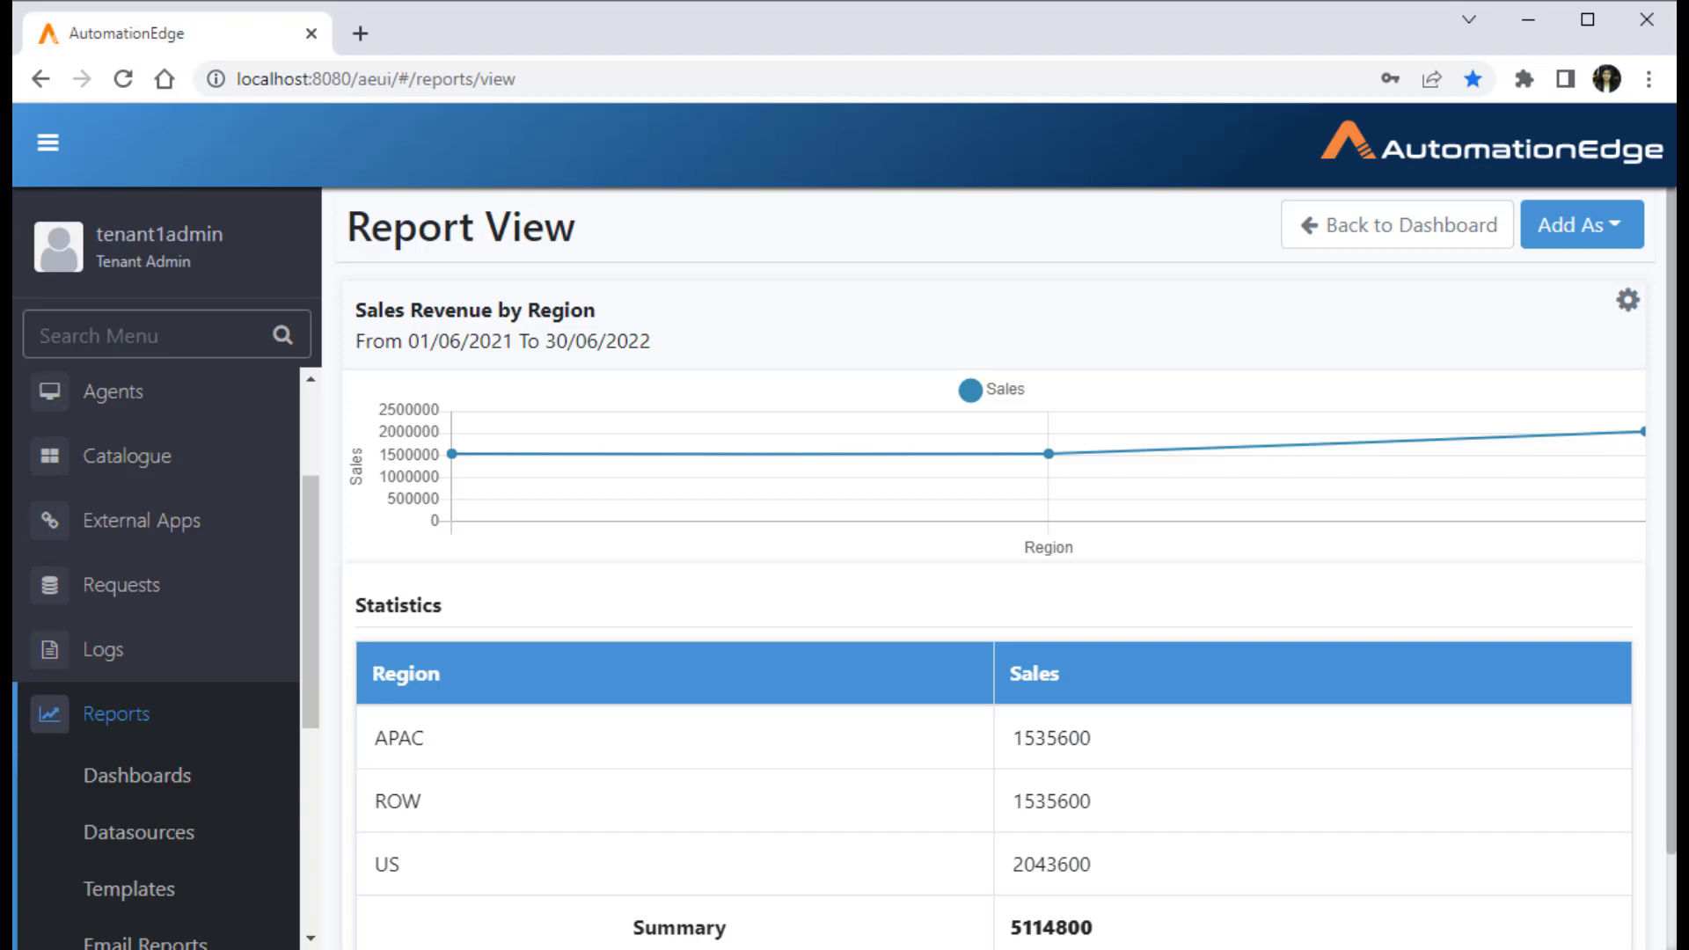
{"action": "left_click", "coordinate": [1582, 225]}
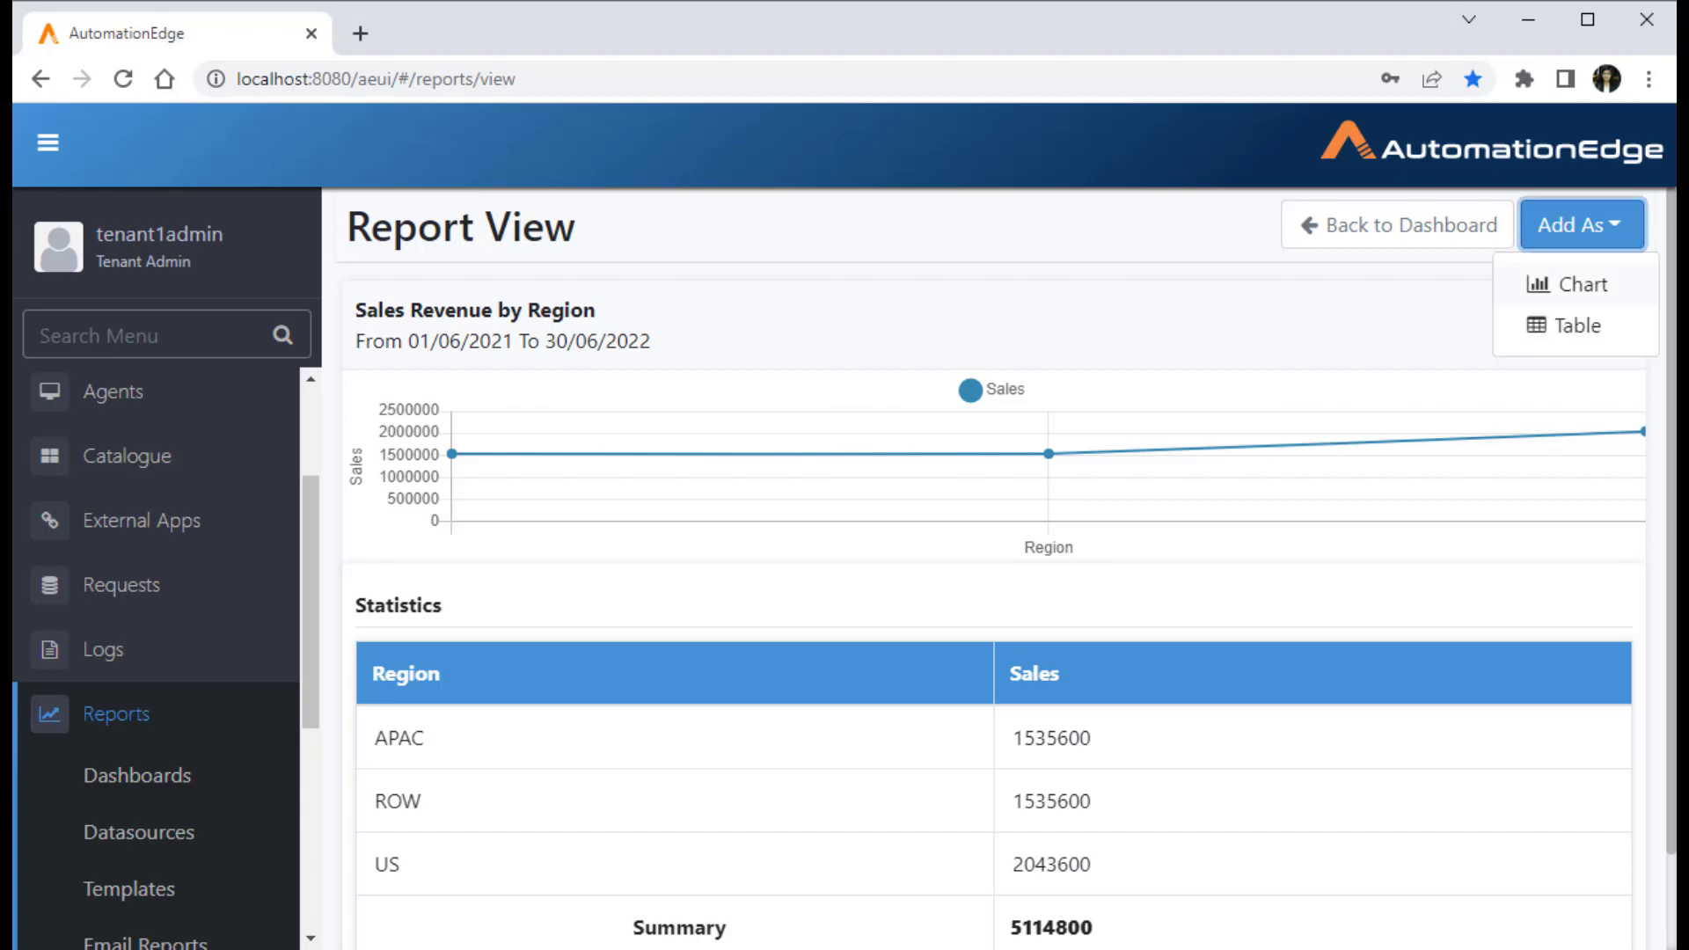
{"action": "left_click", "coordinate": [1567, 284]}
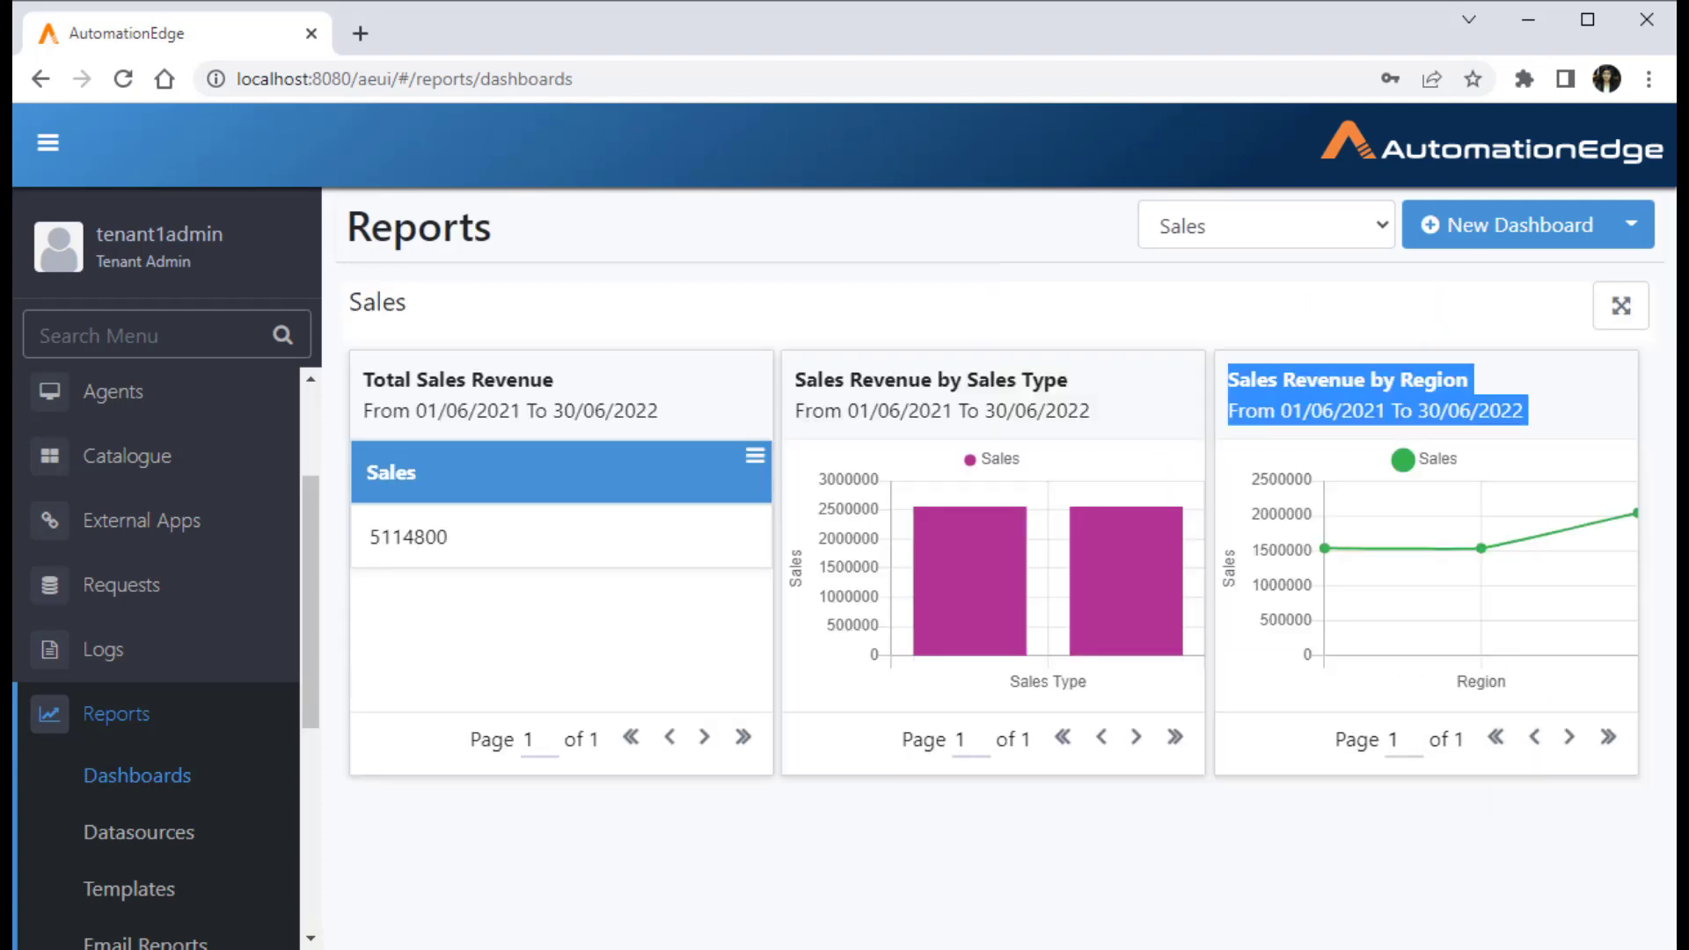
Step: Examine which actions are available for each of the three reports on the Sales dashboard
{"action": "mouse_move", "coordinate": [562, 616]}
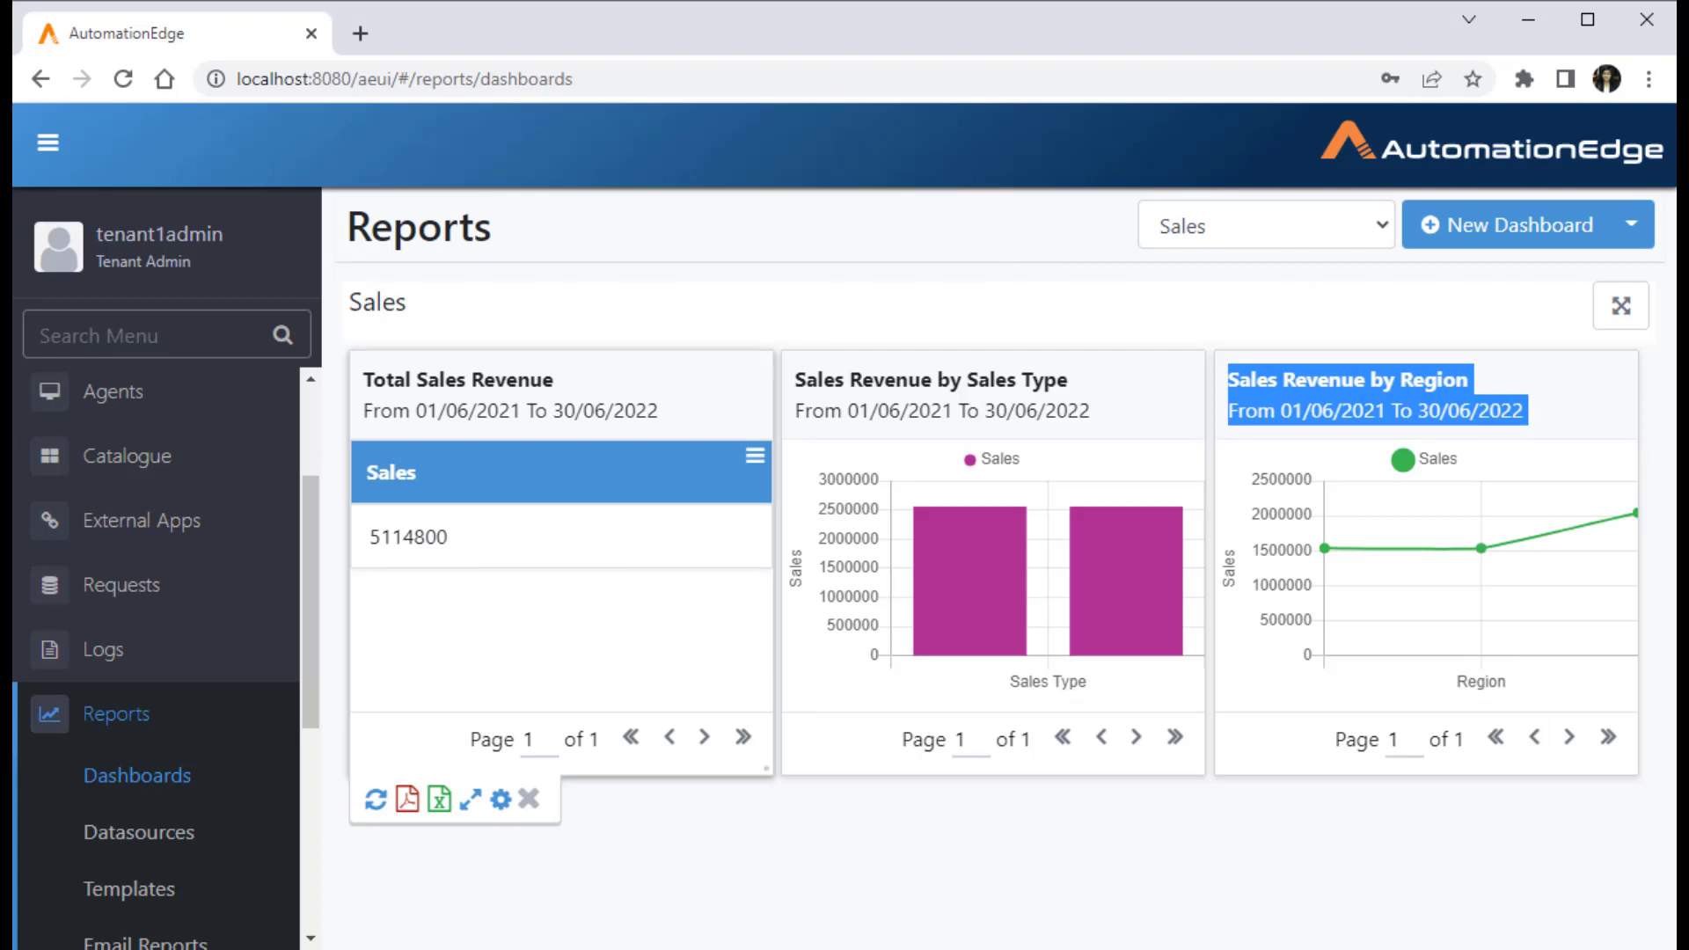
{"action": "mouse_move", "coordinate": [993, 616]}
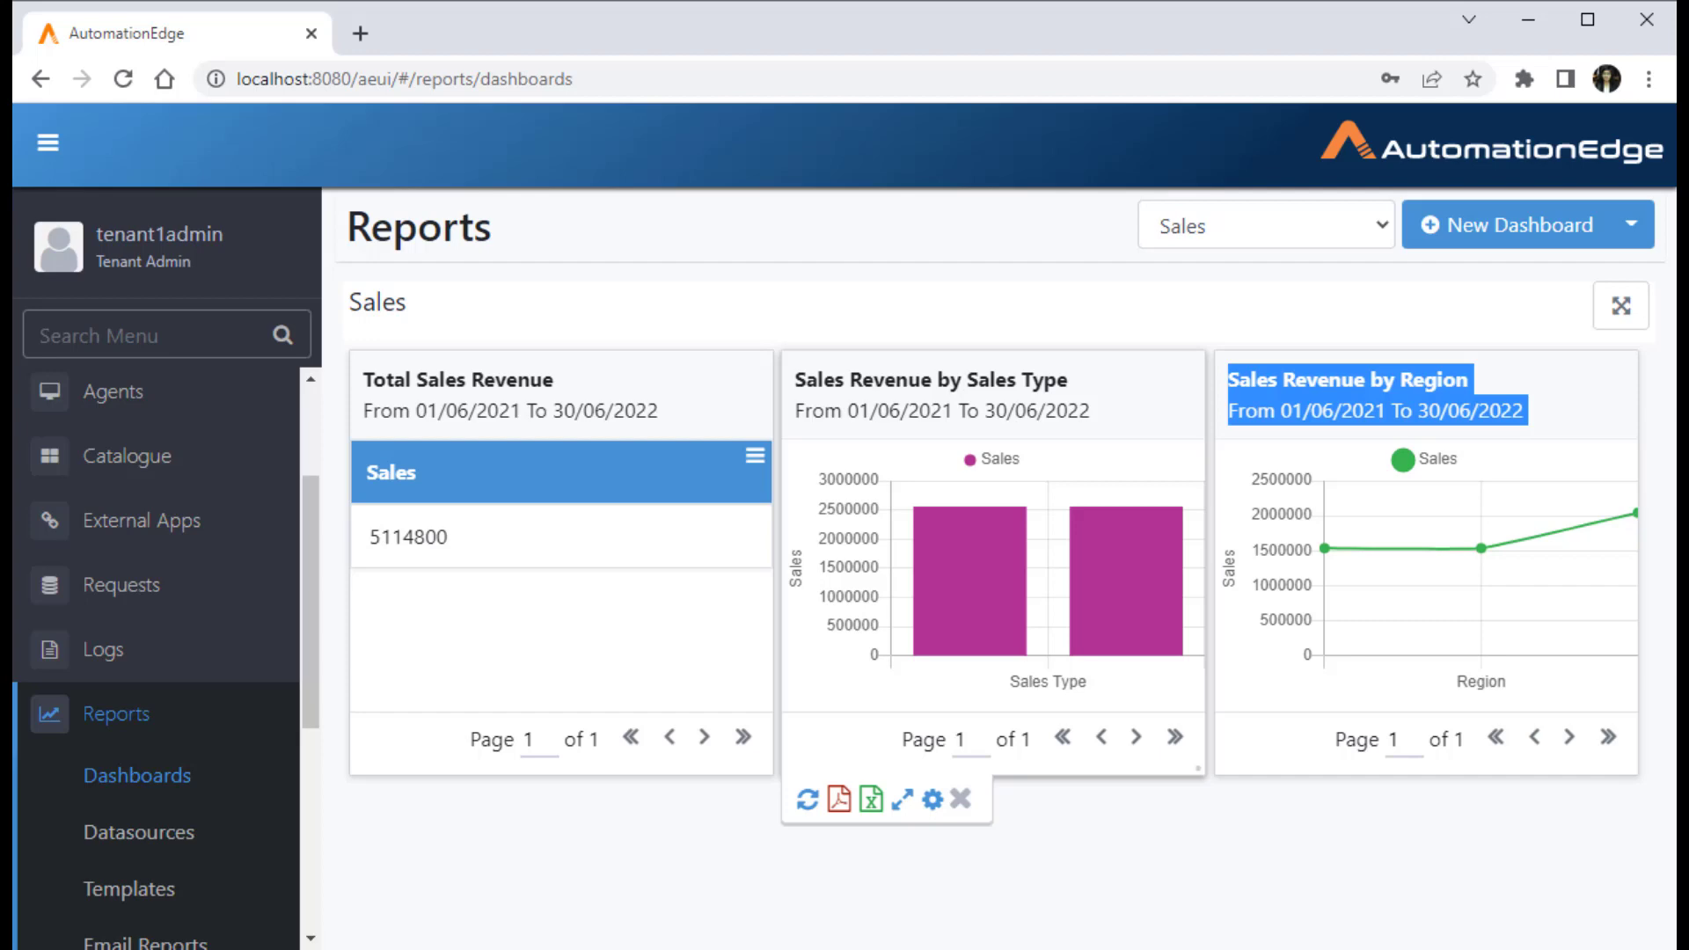
{"action": "mouse_move", "coordinate": [1408, 616]}
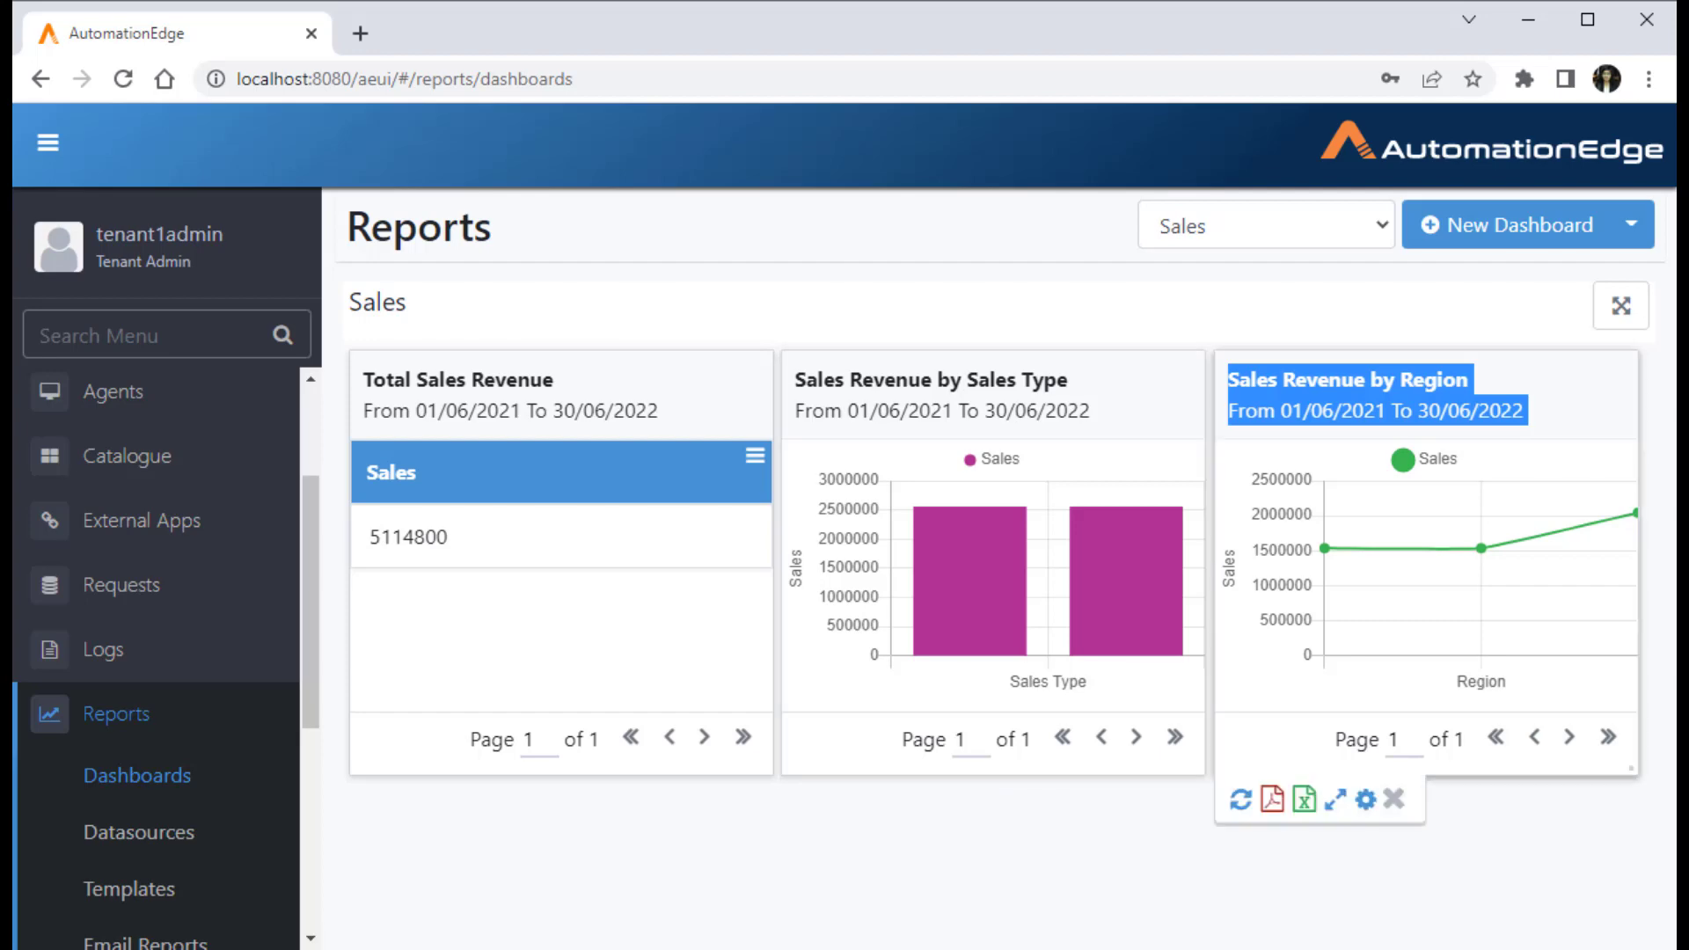
{"action": "left_click", "coordinate": [1443, 867]}
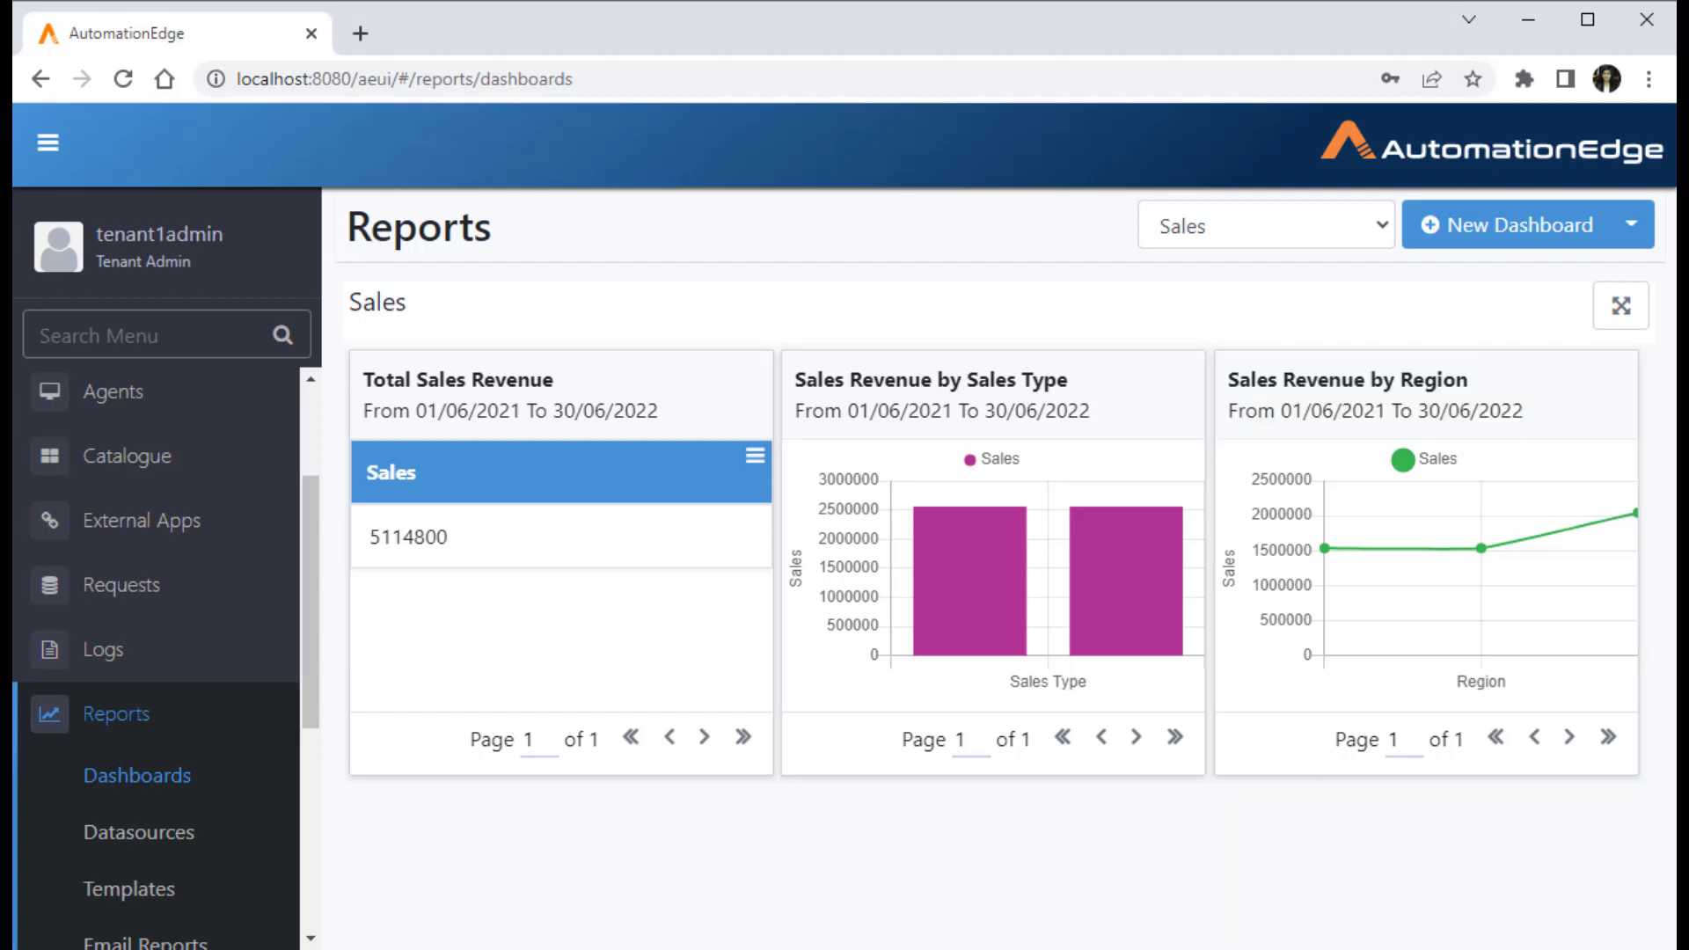